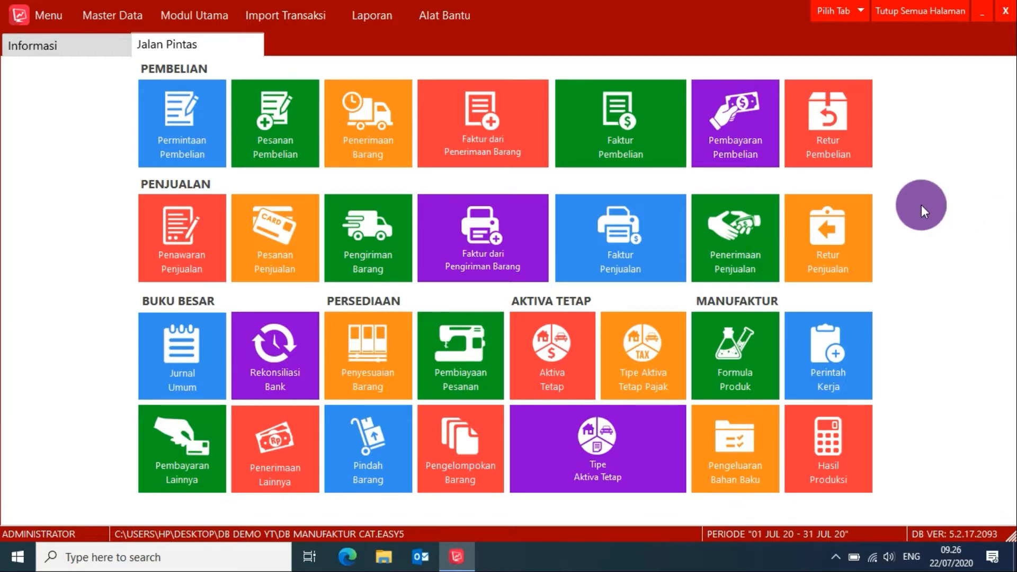
# Open the inventory item list (Barang) and look through the raw materials and finished paint products.
pyautogui.click(165, 8)
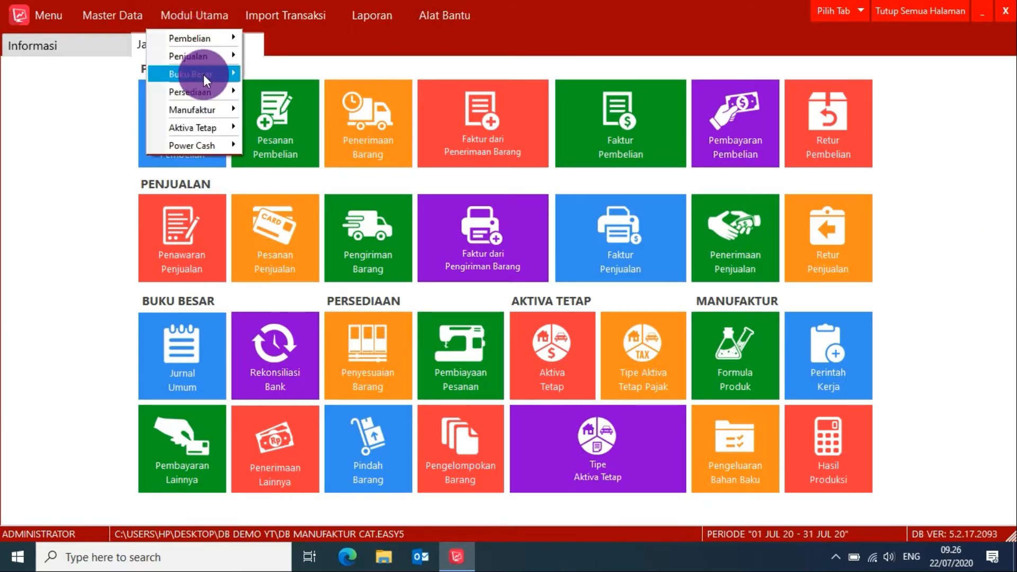
pyautogui.moveTo(204, 93)
pyautogui.click(291, 90)
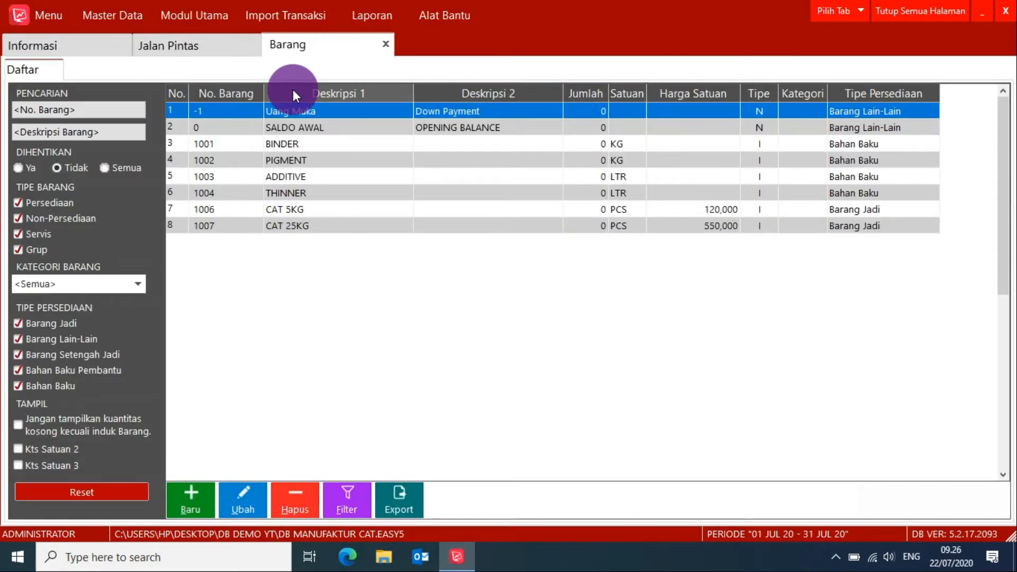
pyautogui.click(491, 186)
pyautogui.click(485, 177)
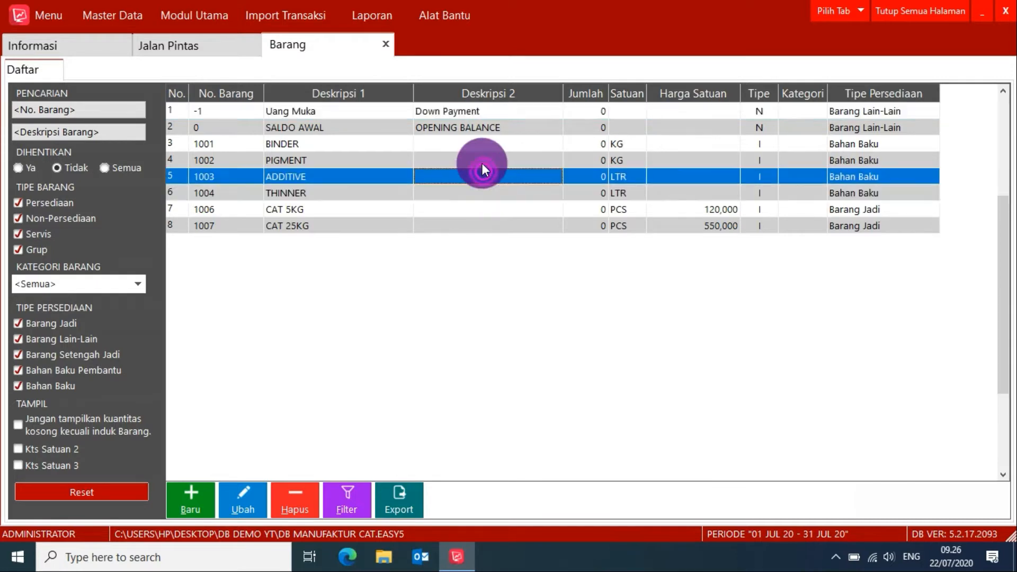
# Review the raw materials in product formula BOM-001 for CAT 5KG and close all open pages.
pyautogui.click(200, 44)
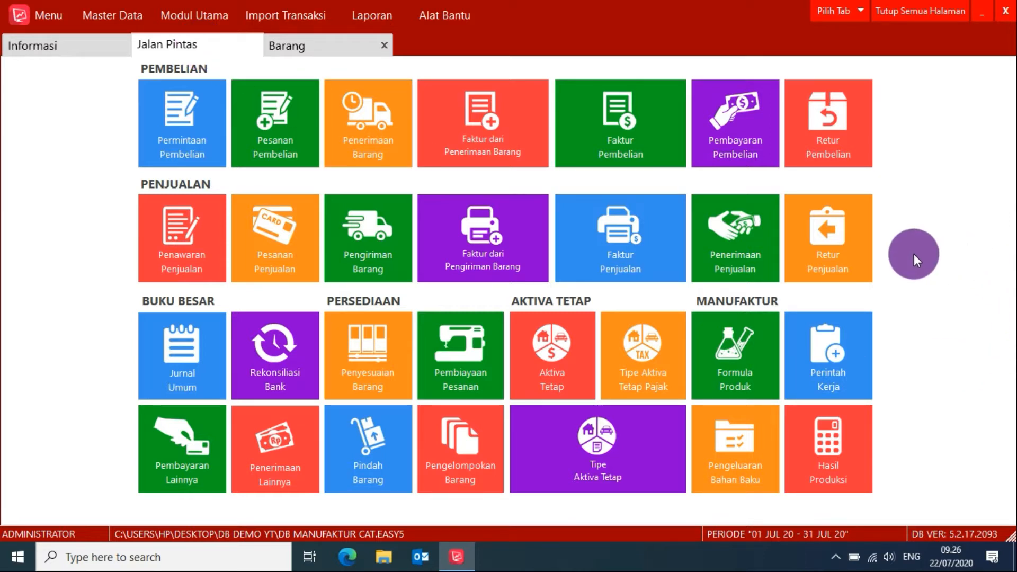
pyautogui.click(732, 360)
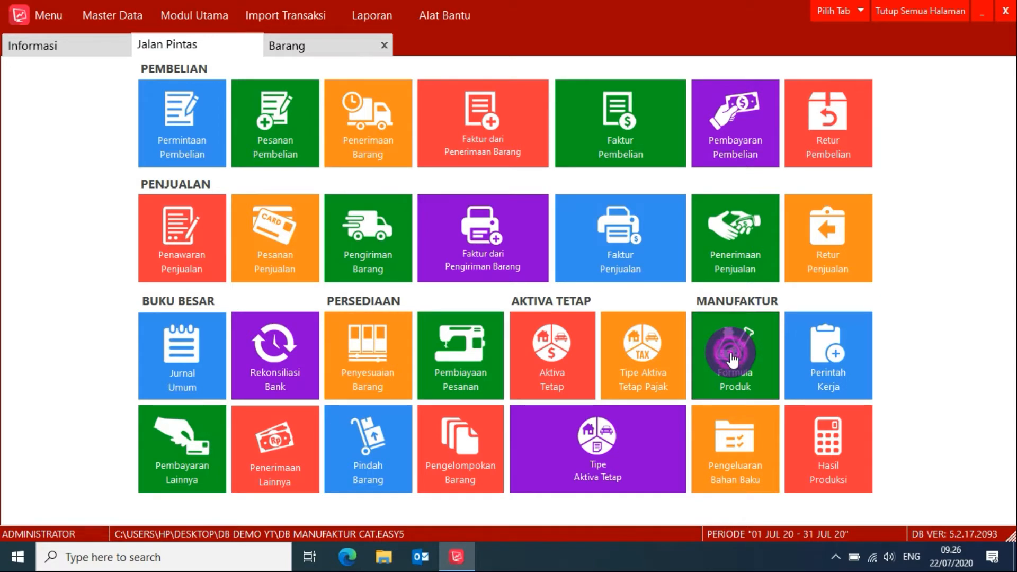
pyautogui.hotkey('alt', 'b')
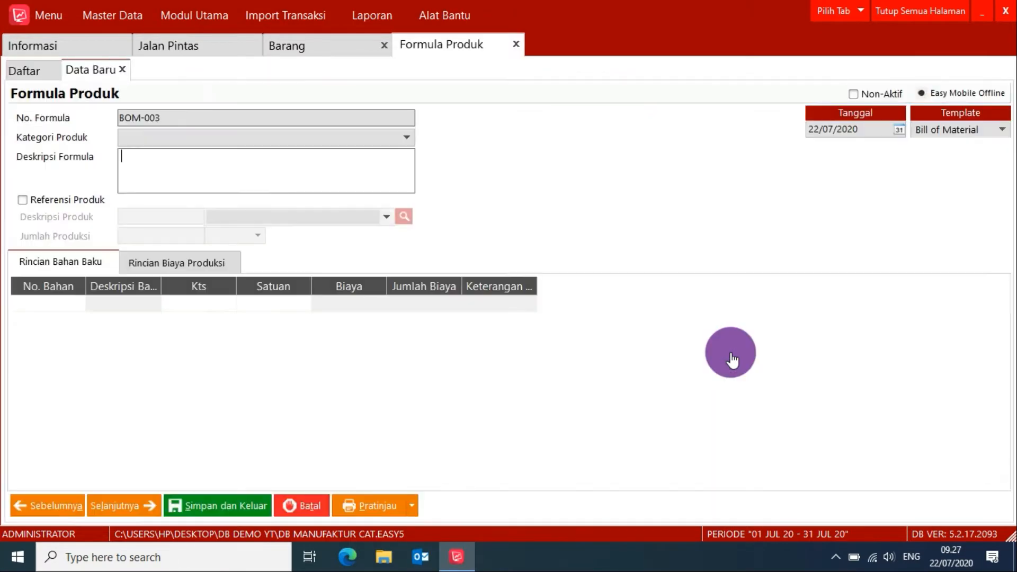
pyautogui.click(46, 78)
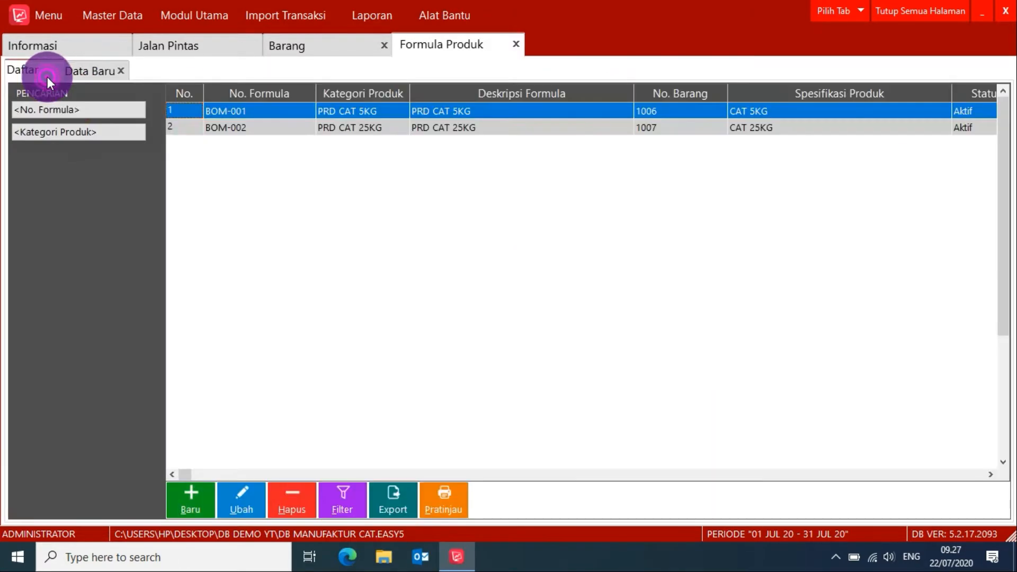
pyautogui.doubleClick(338, 110)
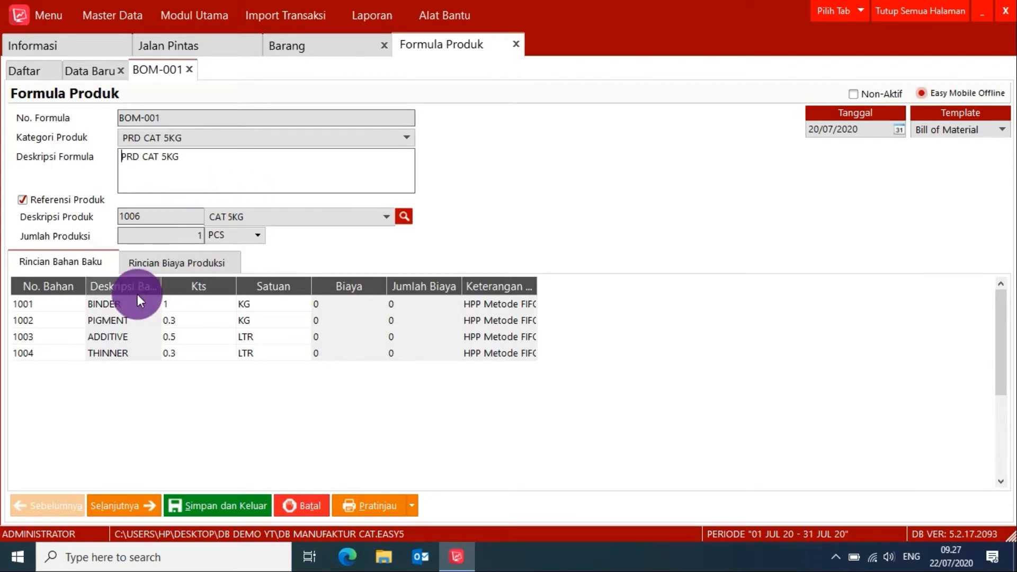
pyautogui.moveTo(133, 304); pyautogui.dragTo(129, 352)
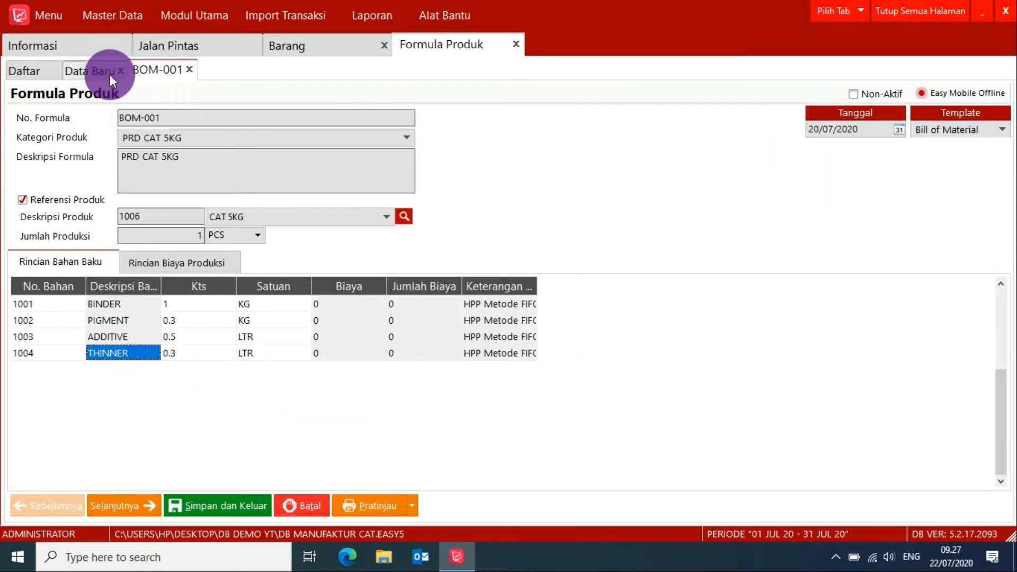
pyautogui.click(898, 9)
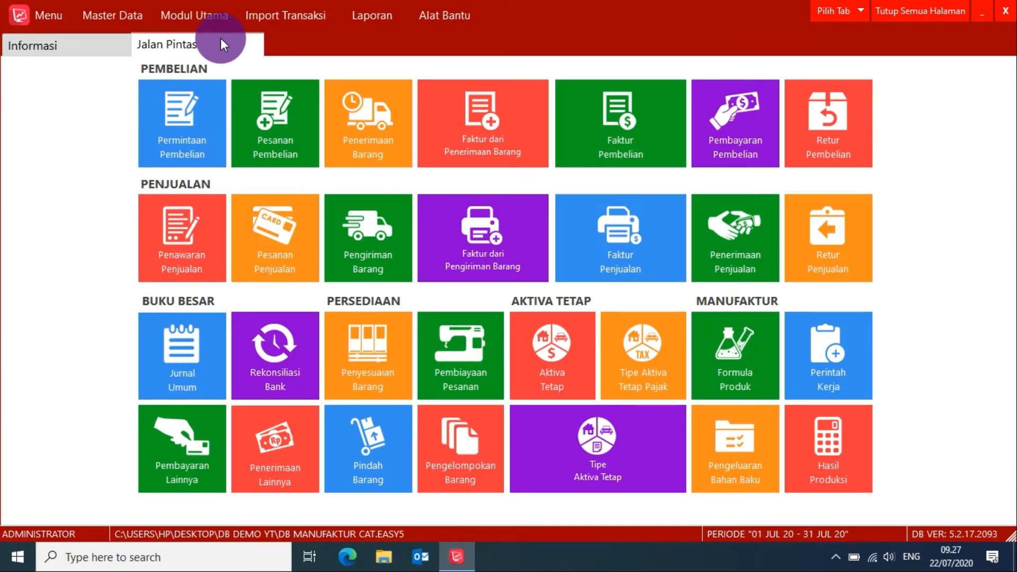
# Create a new purchase invoice for supplier PT ABC with invoice number inv33344.
pyautogui.click(614, 132)
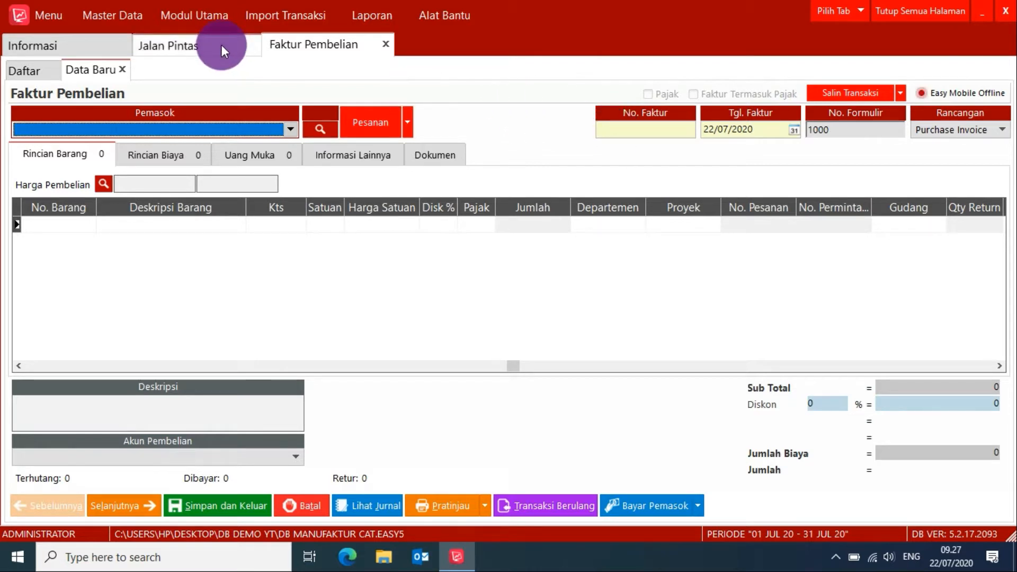
pyautogui.click(228, 127)
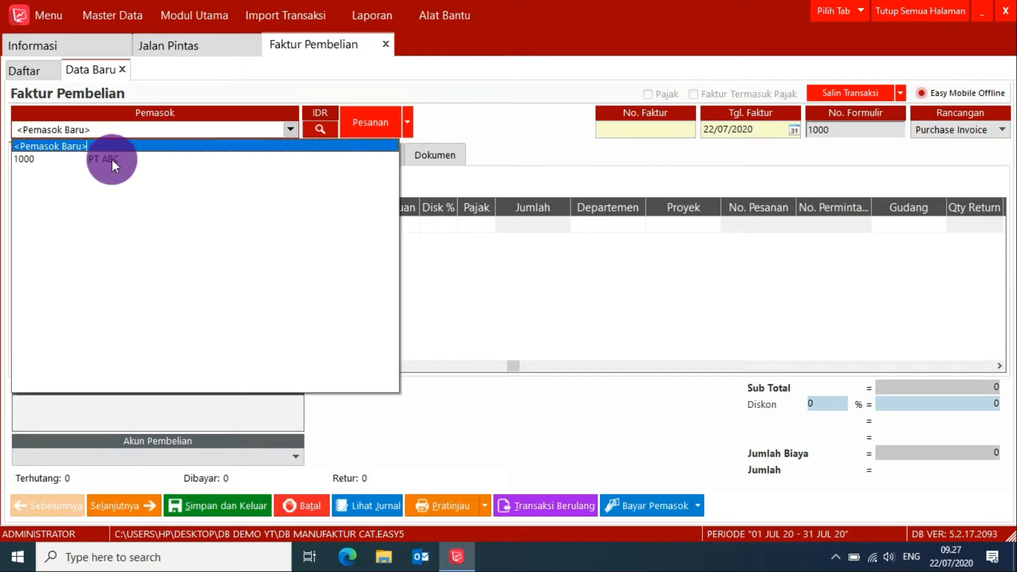
pyautogui.click(112, 159)
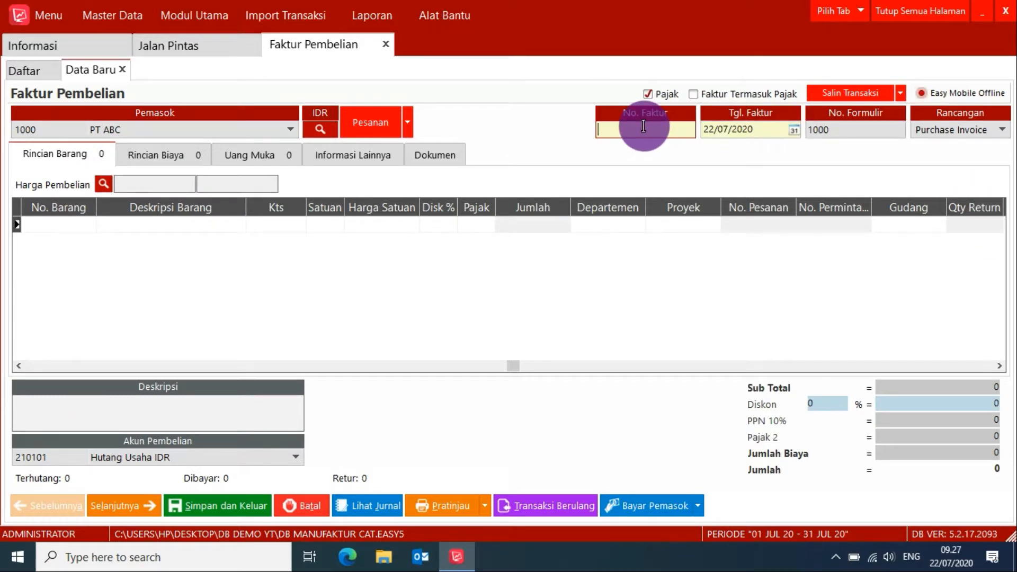
pyautogui.write('inv33344')
pyautogui.moveTo(651, 130); pyautogui.dragTo(553, 125)
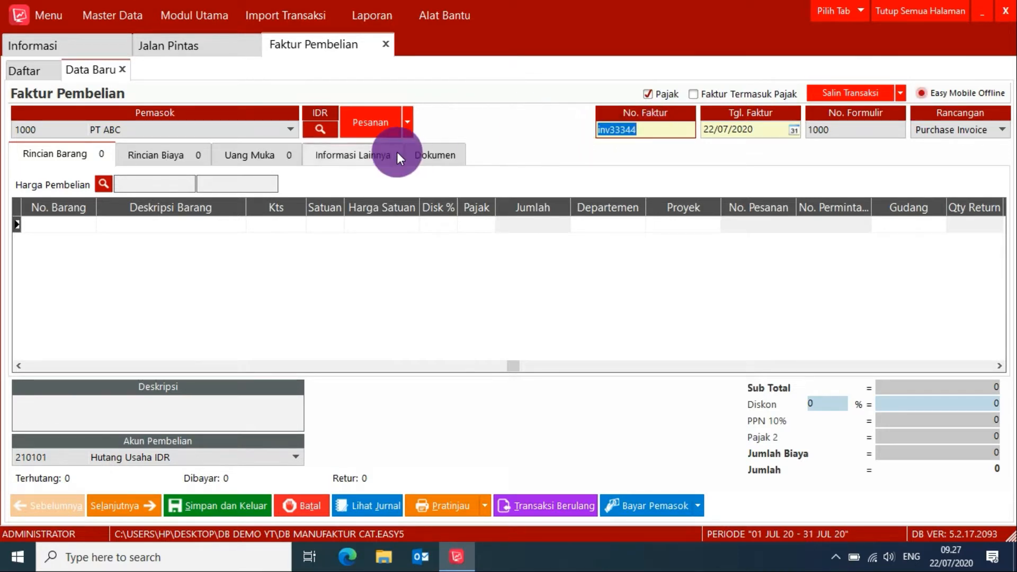
# Add item 1001 BINDER to the purchase invoice with quantity 1,000 KG and unit price 20,000.
pyautogui.doubleClick(63, 223)
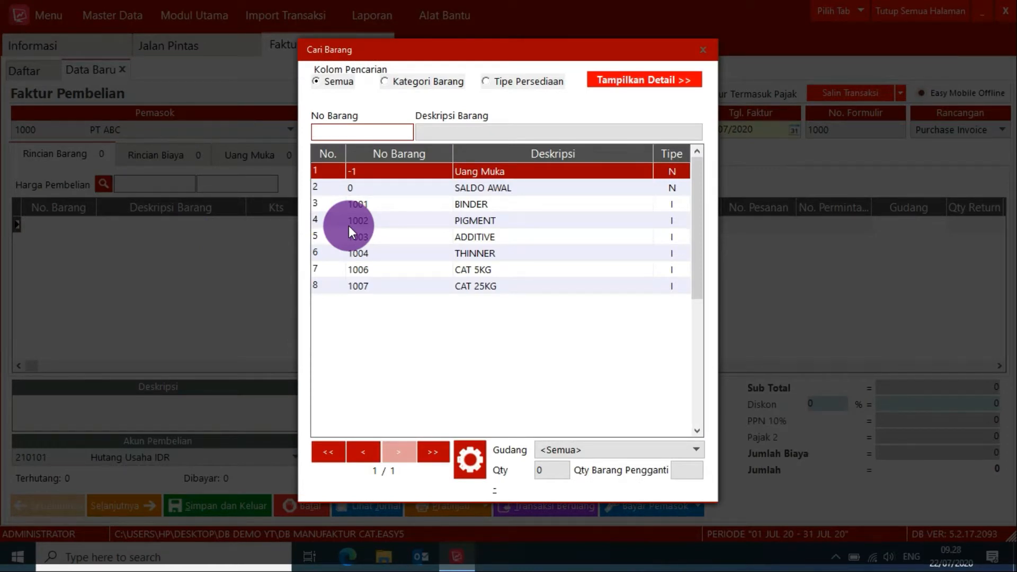
pyautogui.click(472, 202)
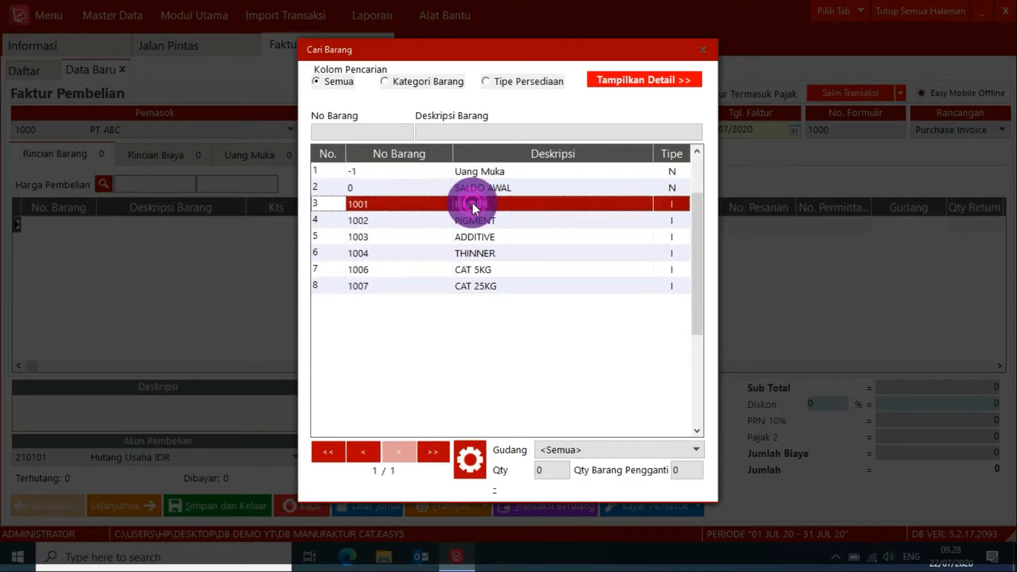
pyautogui.click(472, 203)
pyautogui.click(275, 221)
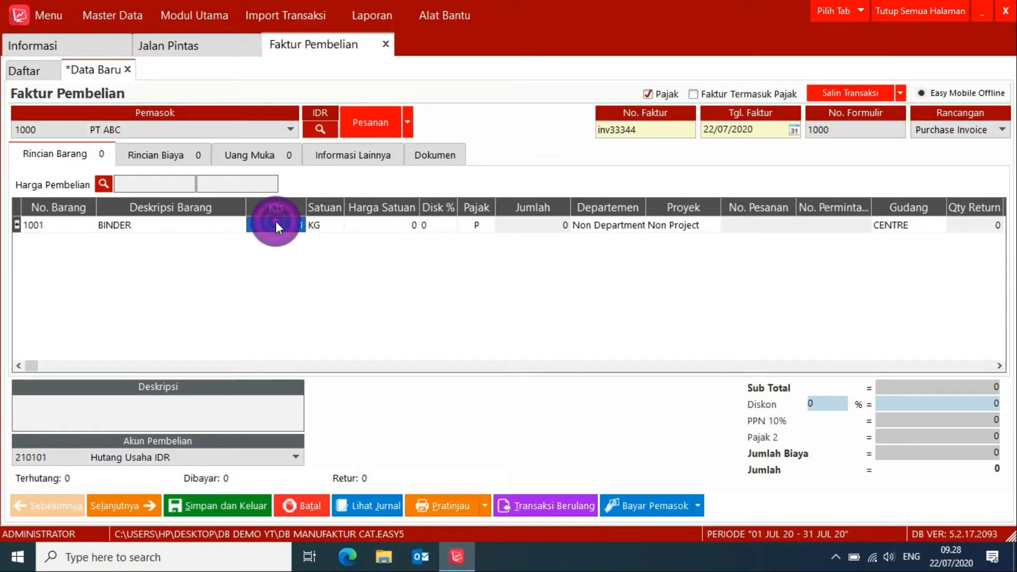
pyautogui.write('1')
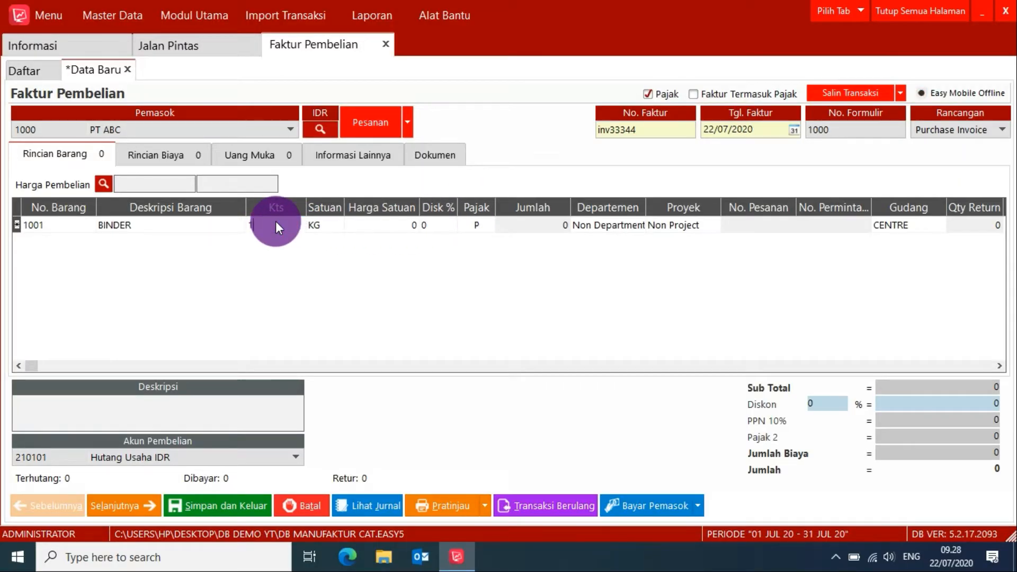
pyautogui.write('000')
pyautogui.press('Return')
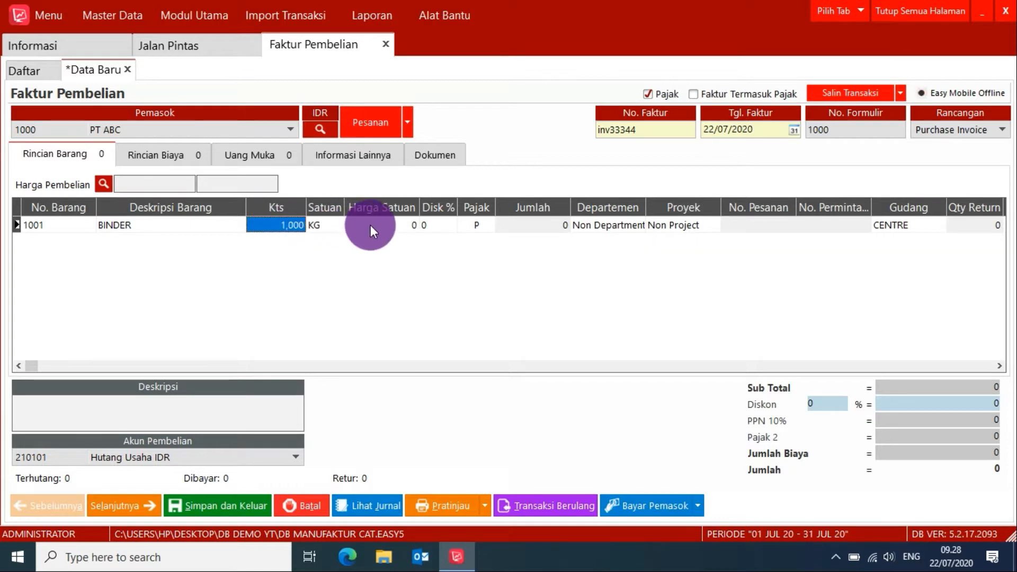
pyautogui.click(371, 225)
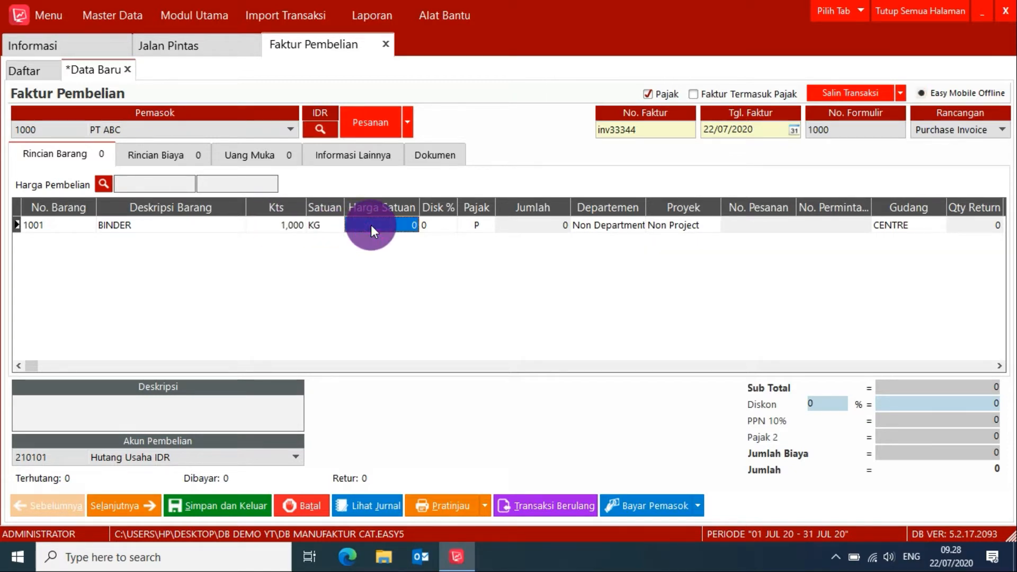
pyautogui.write('20')
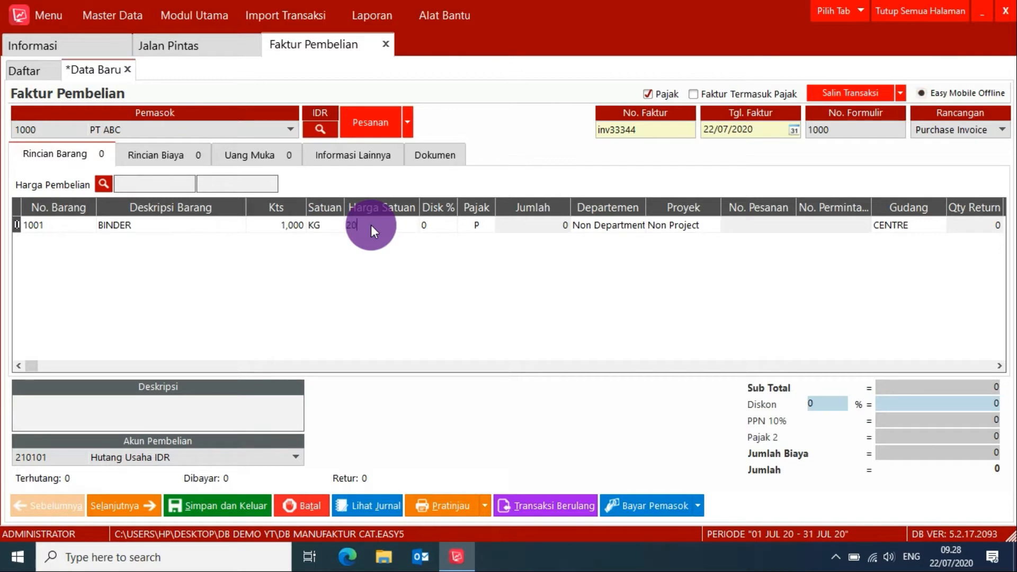
pyautogui.write('000')
pyautogui.press('Return')
# Add item 1002 PIGMENT as the second invoice line with quantity 500 KG and unit price 100,000.
pyautogui.press('Down')
pyautogui.doubleClick(71, 245)
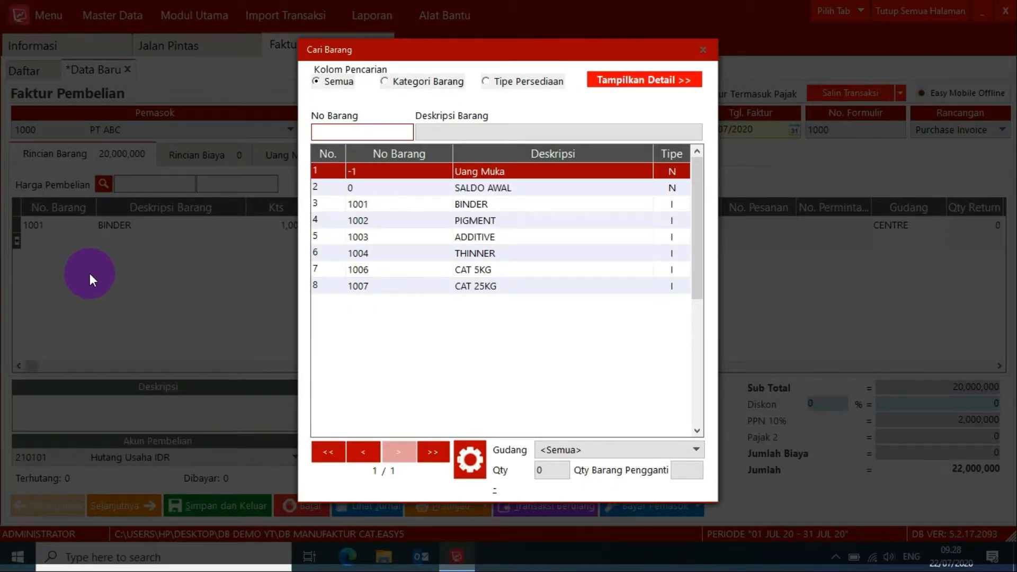
pyautogui.doubleClick(464, 222)
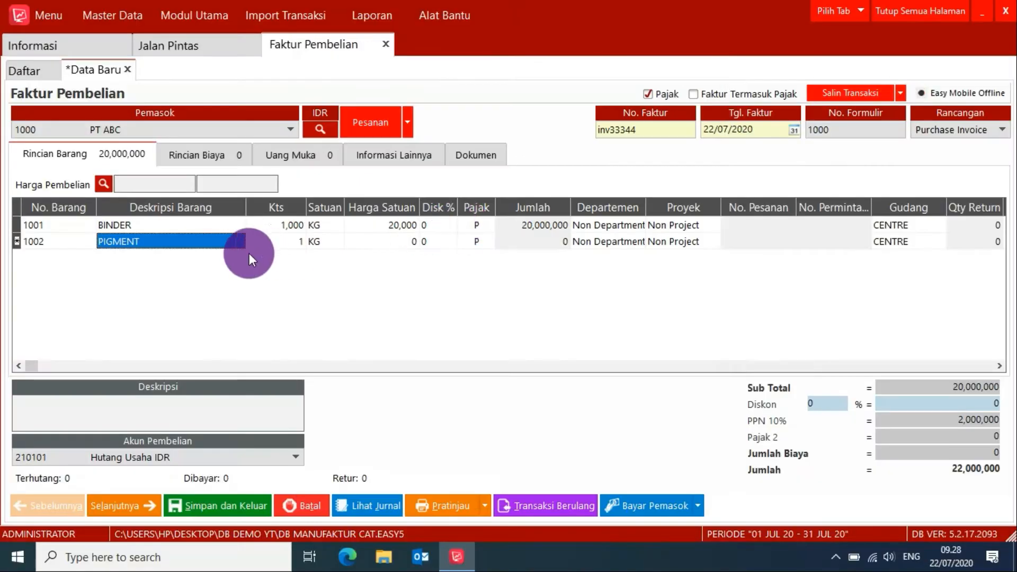
pyautogui.click(280, 241)
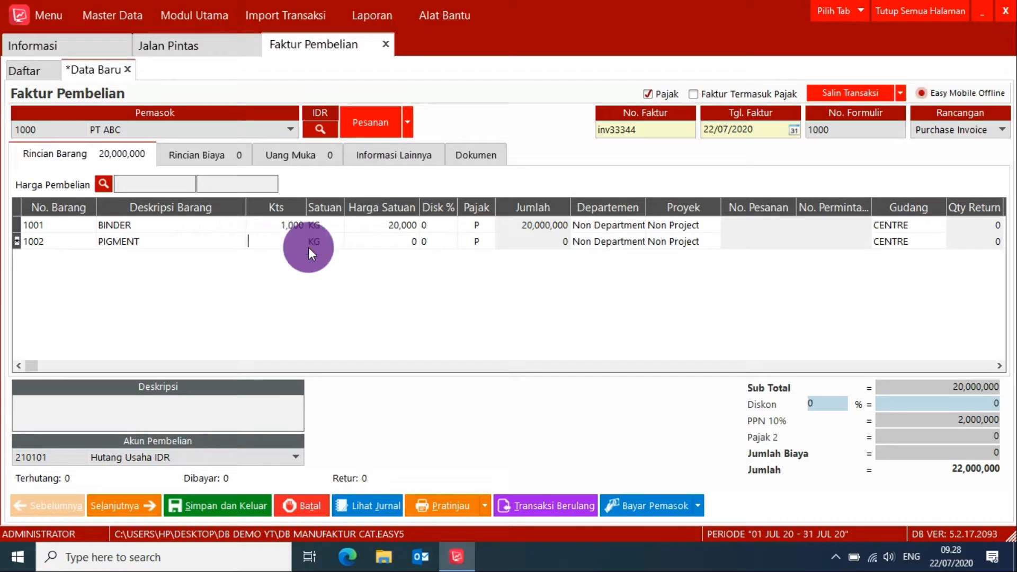
pyautogui.write('500')
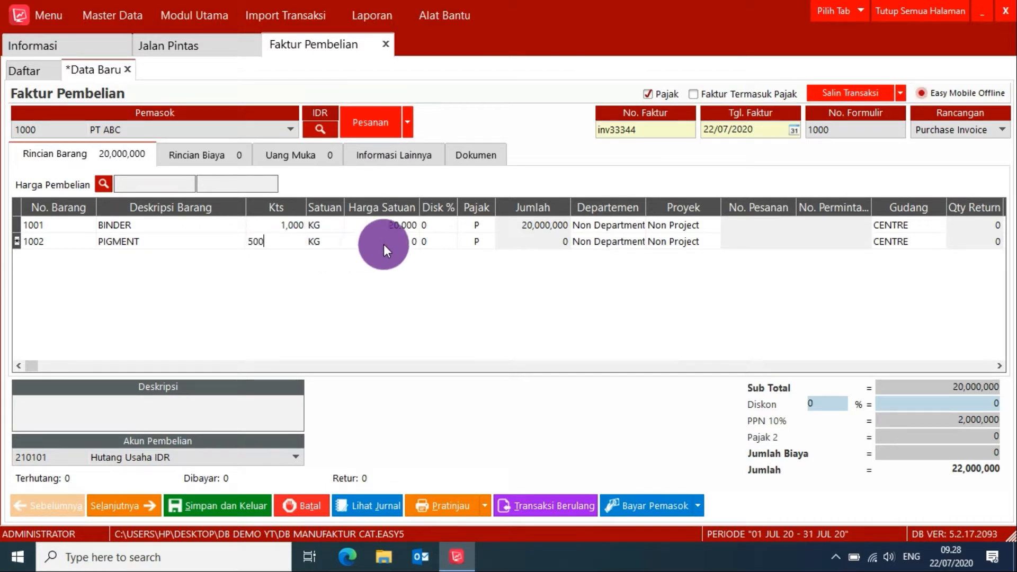
pyautogui.click(385, 243)
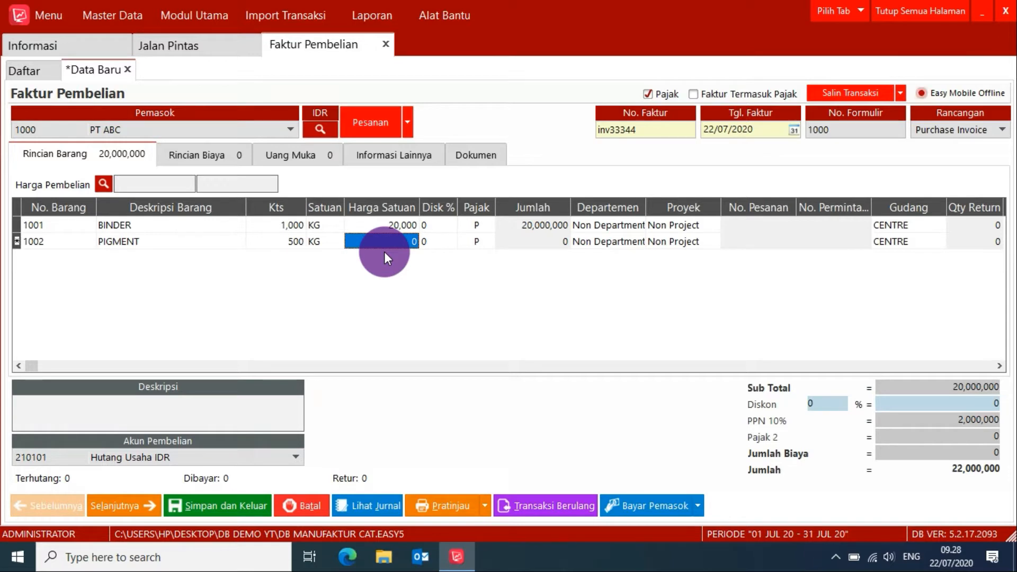
pyautogui.write('100')
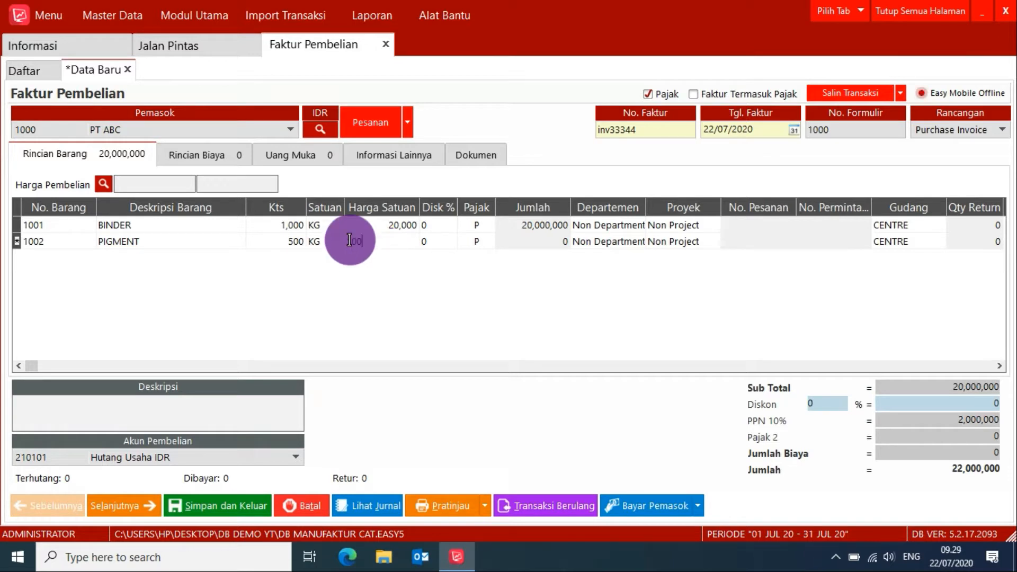
pyautogui.write('000')
pyautogui.press('Return')
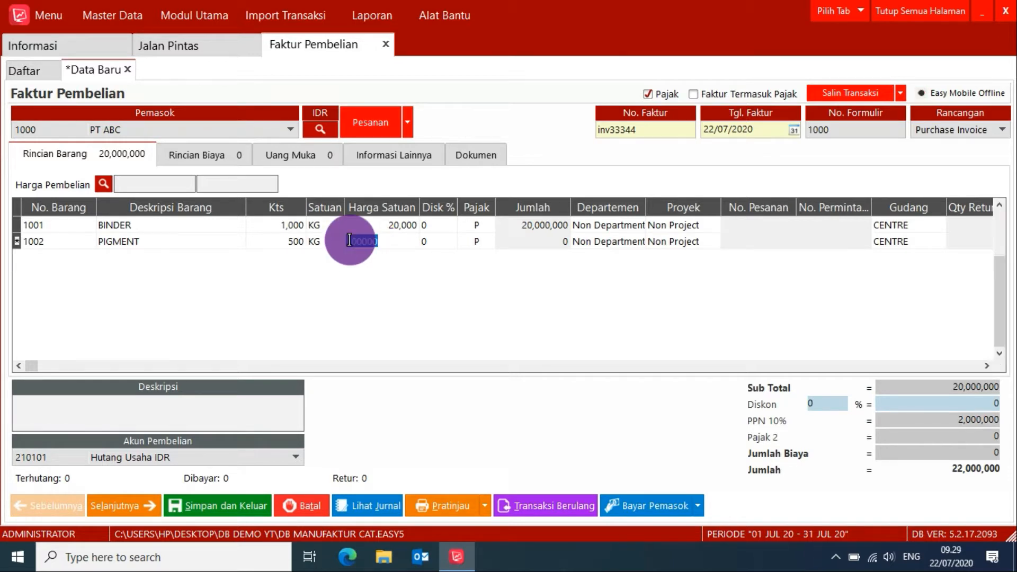
# Add item 1003 ADDITIVE as the third invoice line with quantity 500 LTR and unit price 40,000.
pyautogui.press('Down')
pyautogui.click(81, 257)
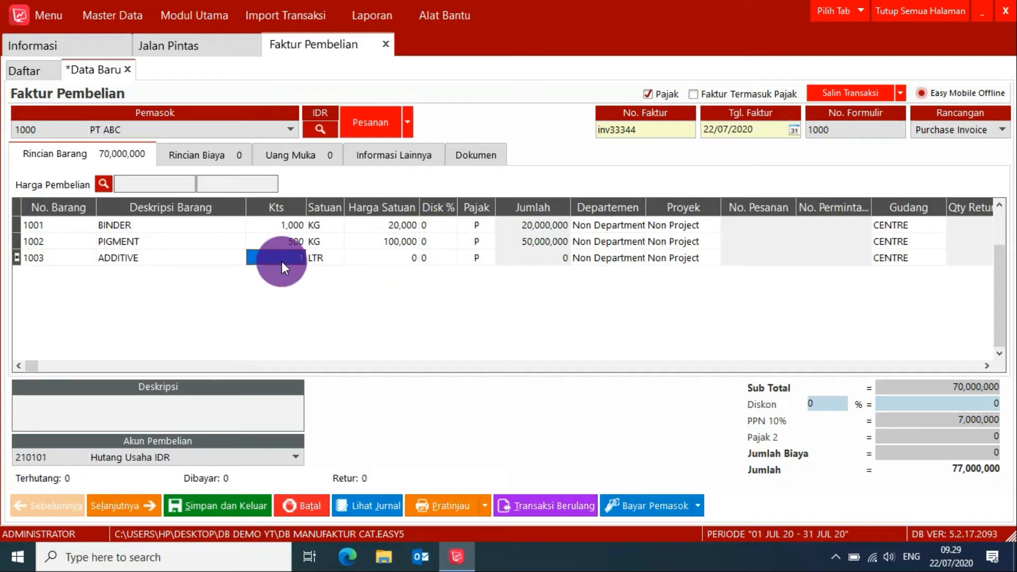
pyautogui.click(401, 261)
pyautogui.write('40000')
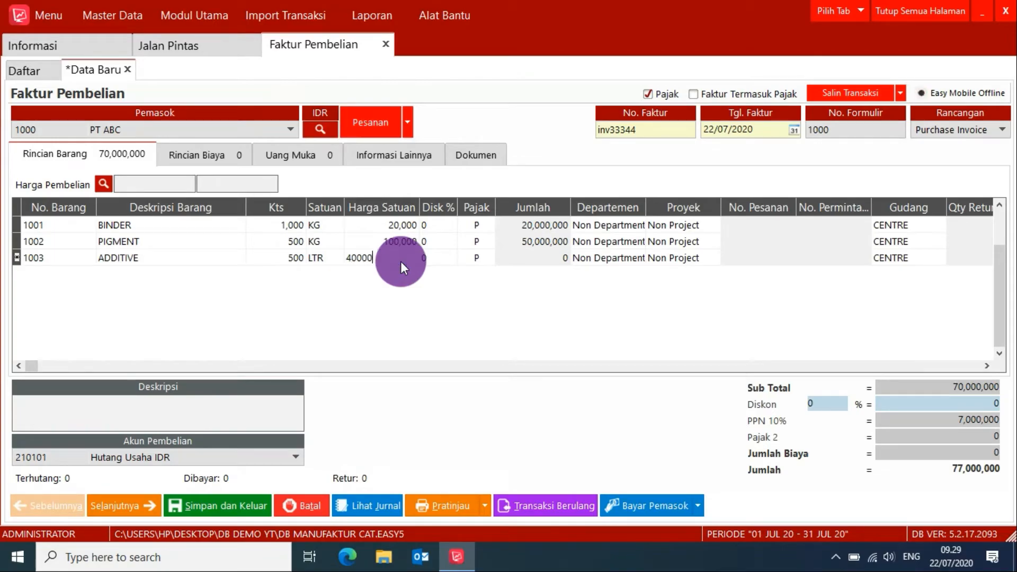
# Add item 1004 THINNER as the fourth invoice line with quantity 500 LTR and unit price 35,000.
pyautogui.press('Down')
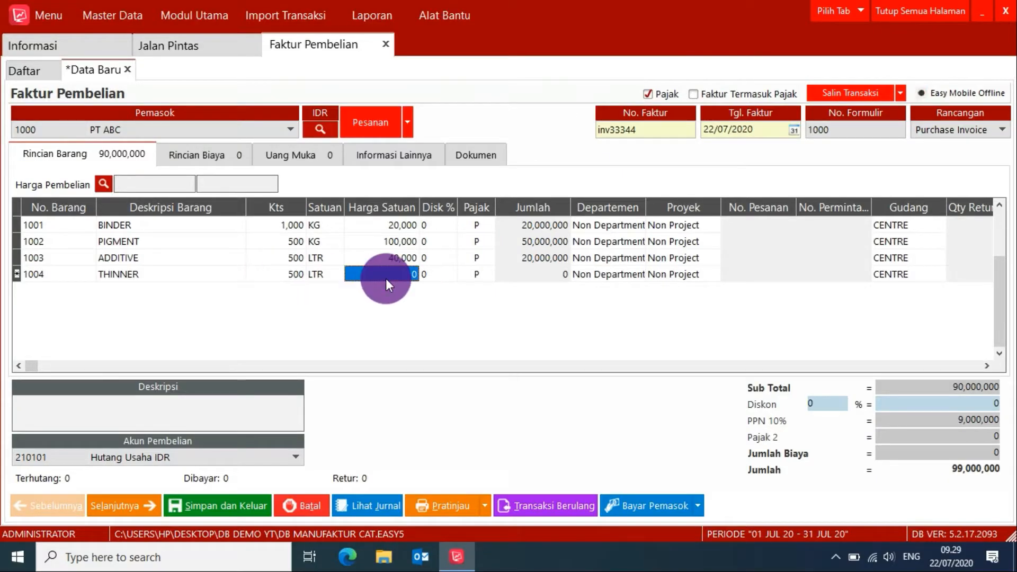
pyautogui.write('35,00')
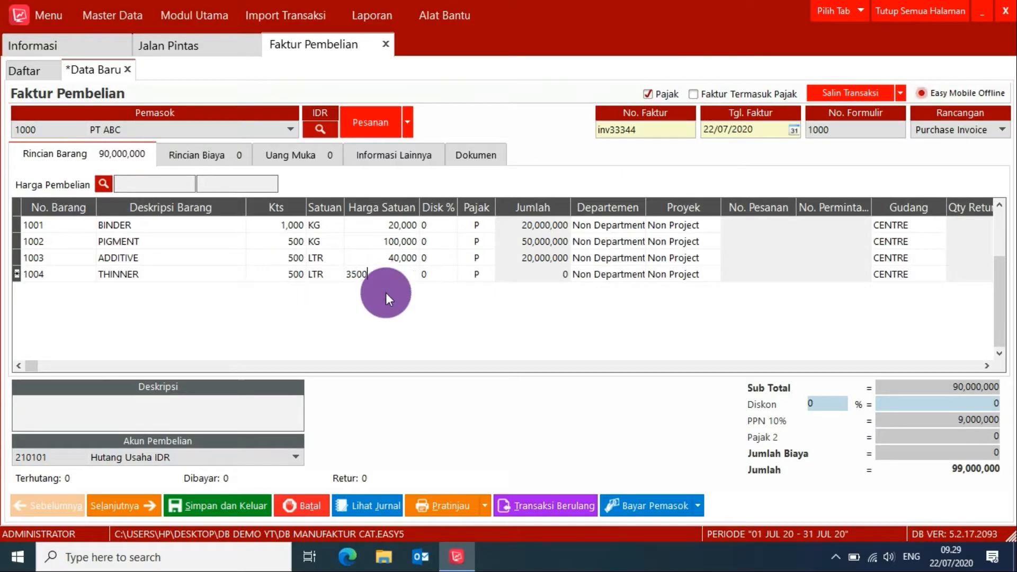
pyautogui.write('0')
pyautogui.press('Return')
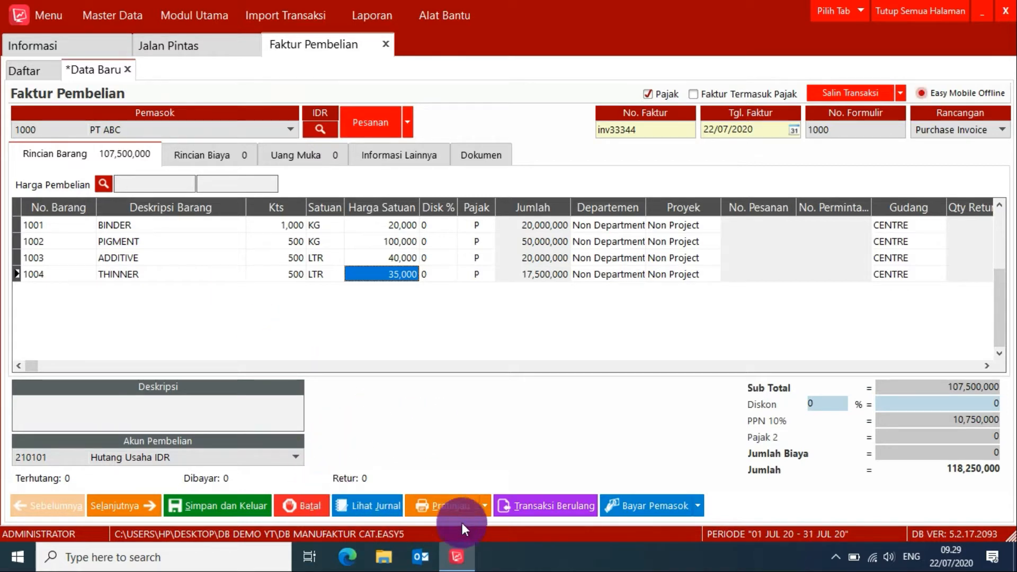
# Check the print preview of the purchase invoice, then save the invoice and exit it.
pyautogui.click(435, 511)
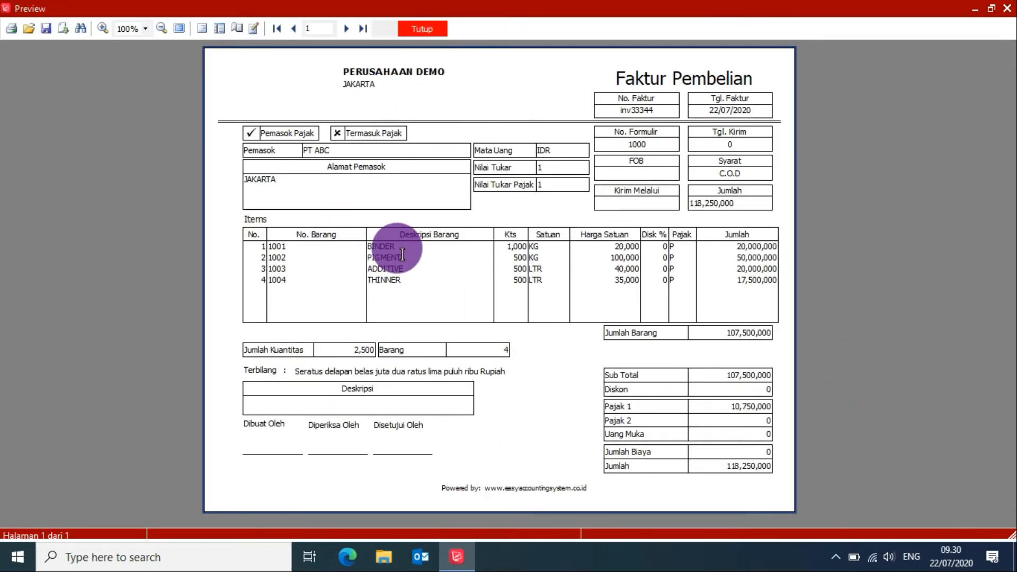
pyautogui.click(435, 31)
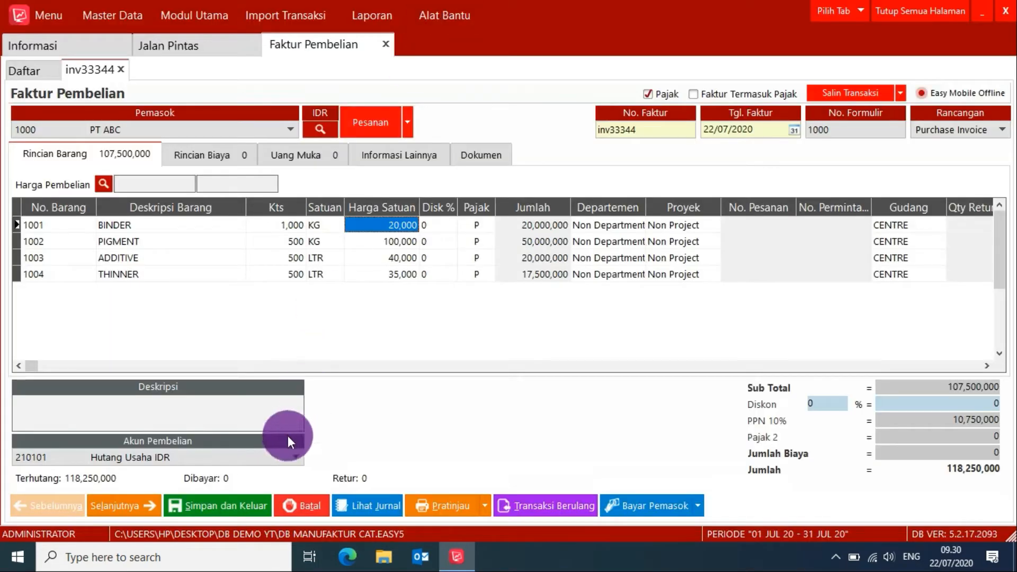
pyautogui.click(202, 505)
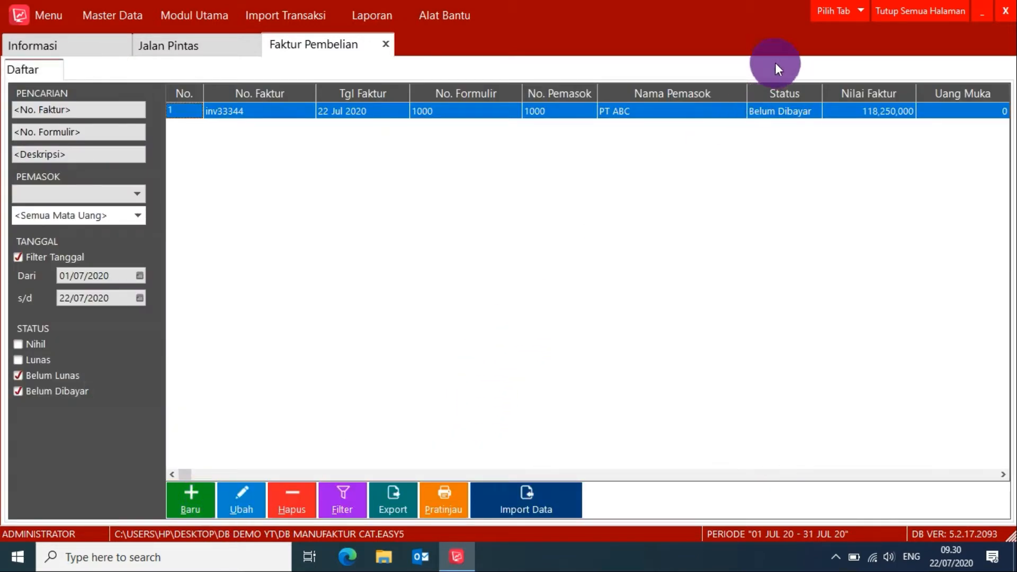
# Close the open pages and check the stock quantities of raw materials BINDER, PIGMENT, ADDITIVE and THINNER in the item list.
pyautogui.click(892, 12)
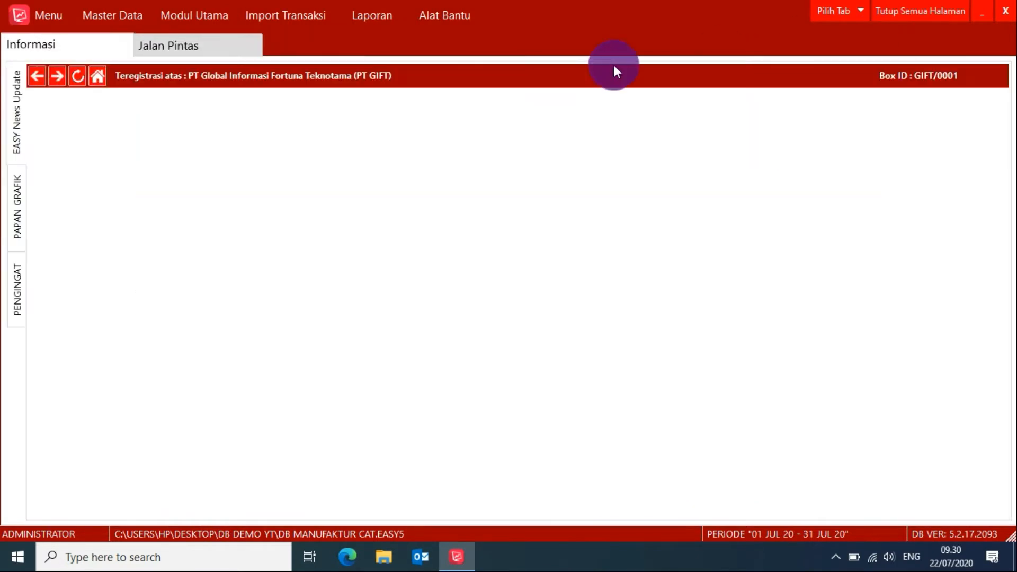
pyautogui.click(217, 46)
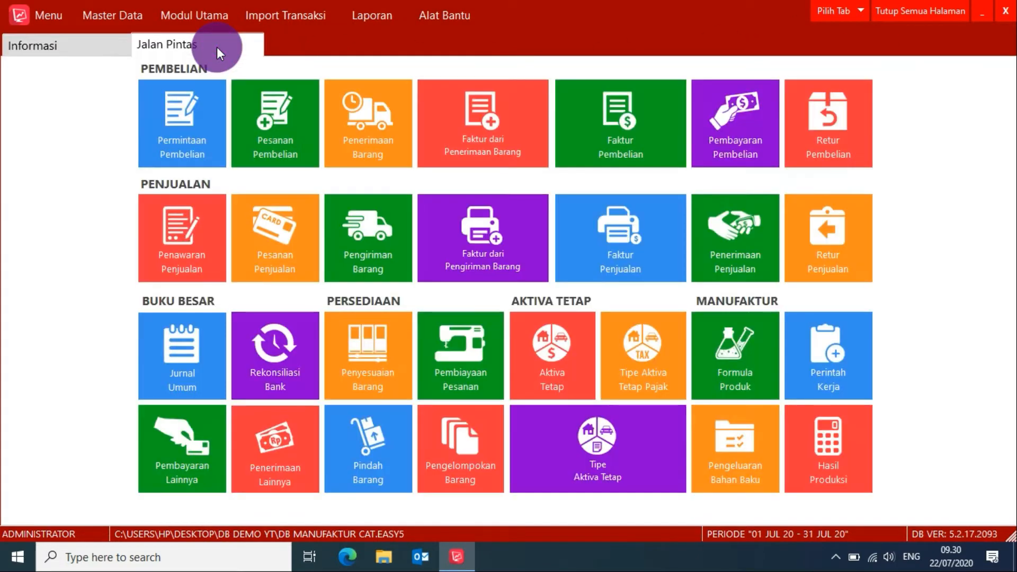
pyautogui.click(191, 11)
pyautogui.moveTo(193, 91)
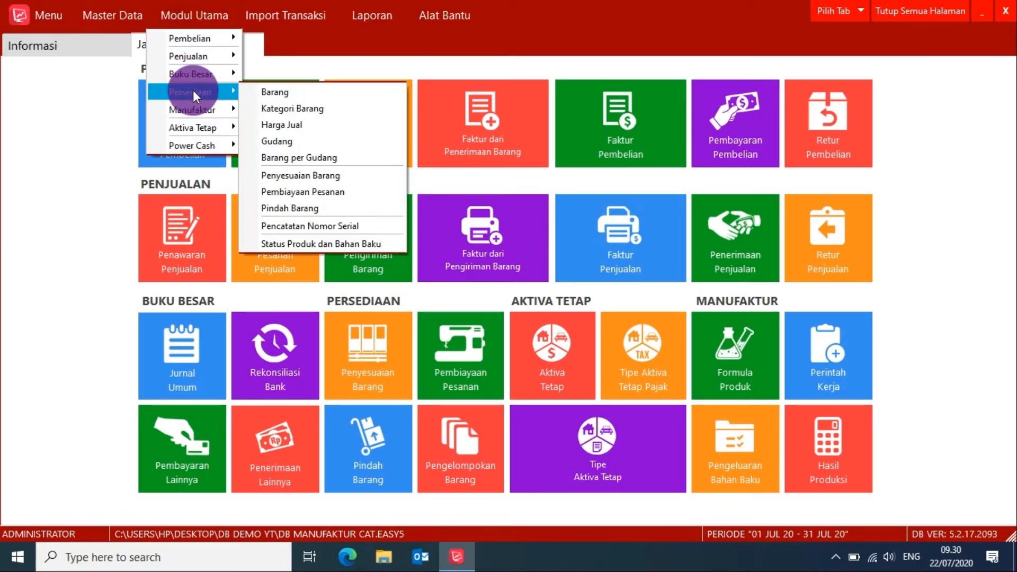
pyautogui.click(262, 91)
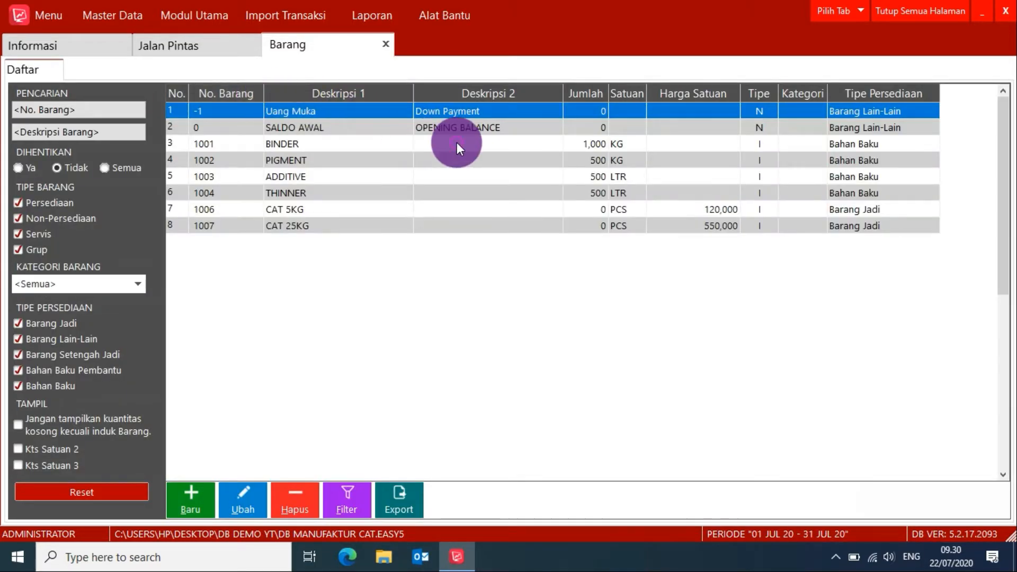
pyautogui.click(457, 143)
pyautogui.click(460, 157)
pyautogui.click(461, 143)
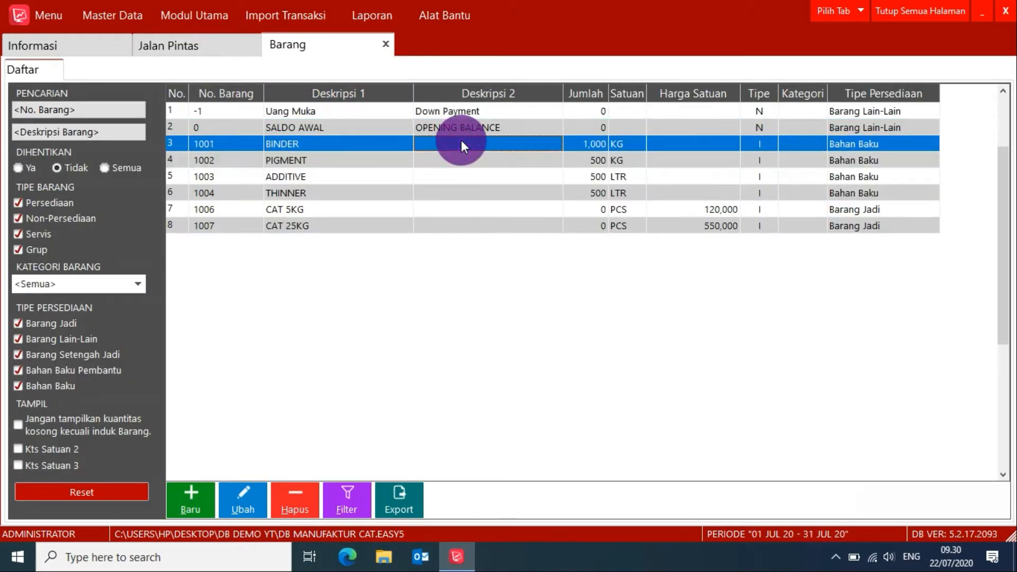
pyautogui.click(433, 198)
pyautogui.click(574, 176)
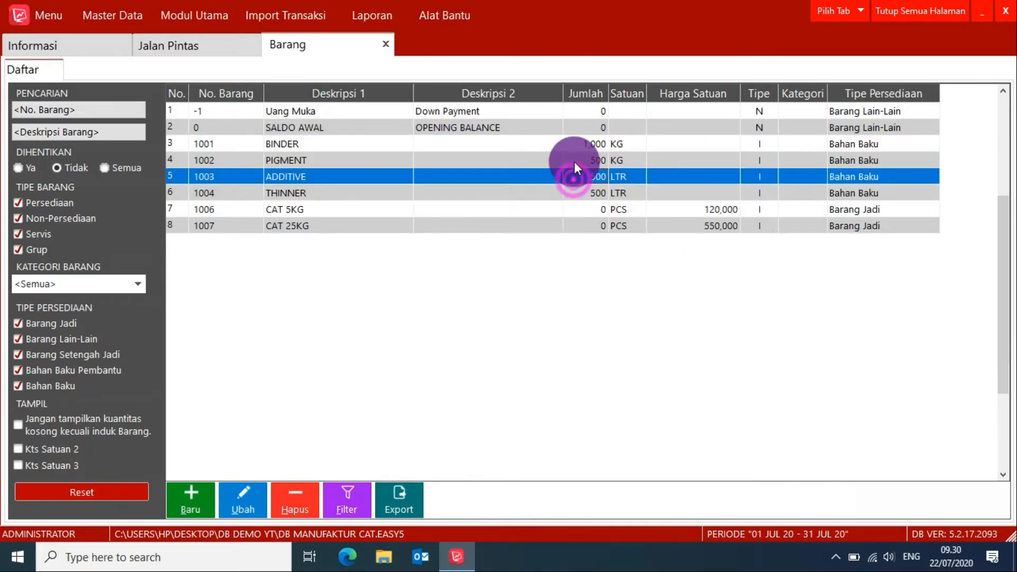
pyautogui.click(574, 161)
pyautogui.click(573, 145)
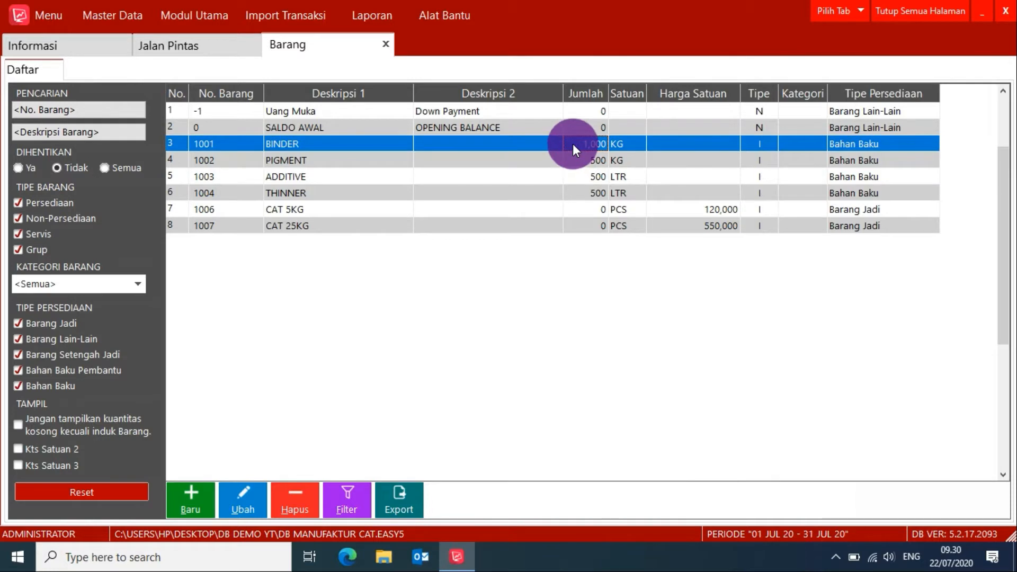
pyautogui.click(386, 43)
# Check the outstanding balance of PT ABC in the supplier list, then close the list.
pyautogui.click(122, 22)
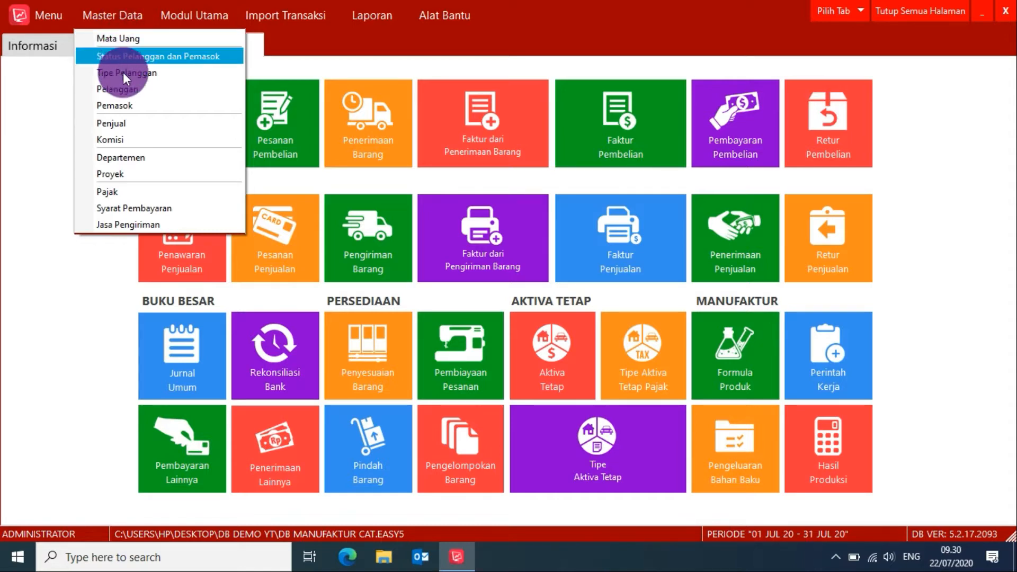
pyautogui.click(123, 105)
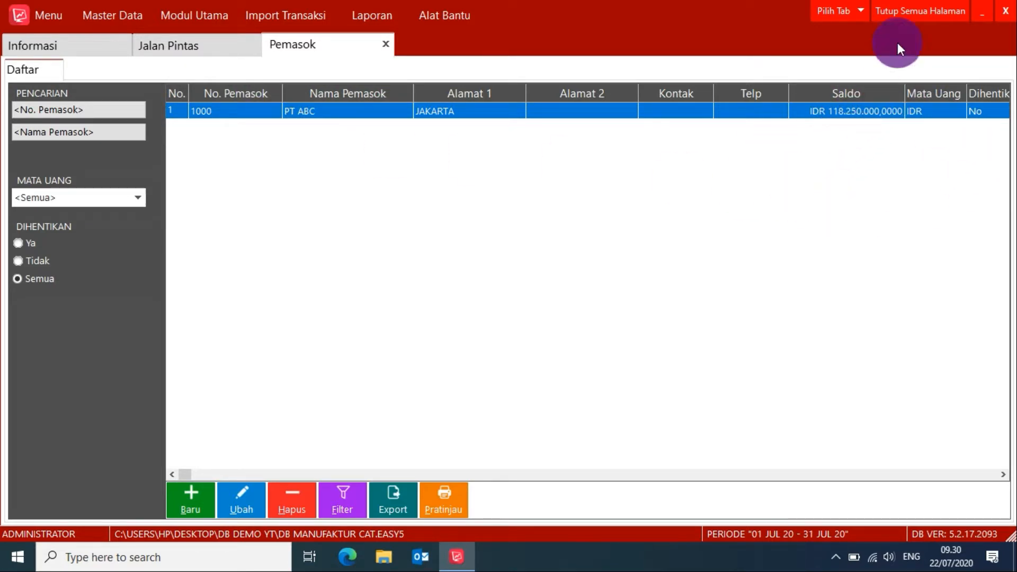
pyautogui.click(384, 44)
# Check the due payables entry (Hutang Jatuh Tempo) among the reminders.
pyautogui.click(110, 44)
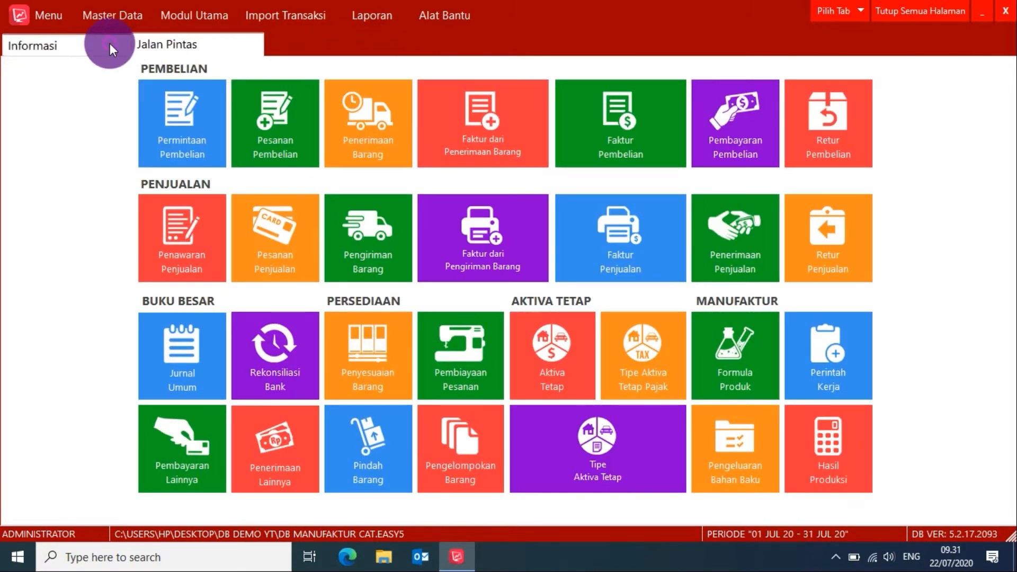
pyautogui.click(15, 275)
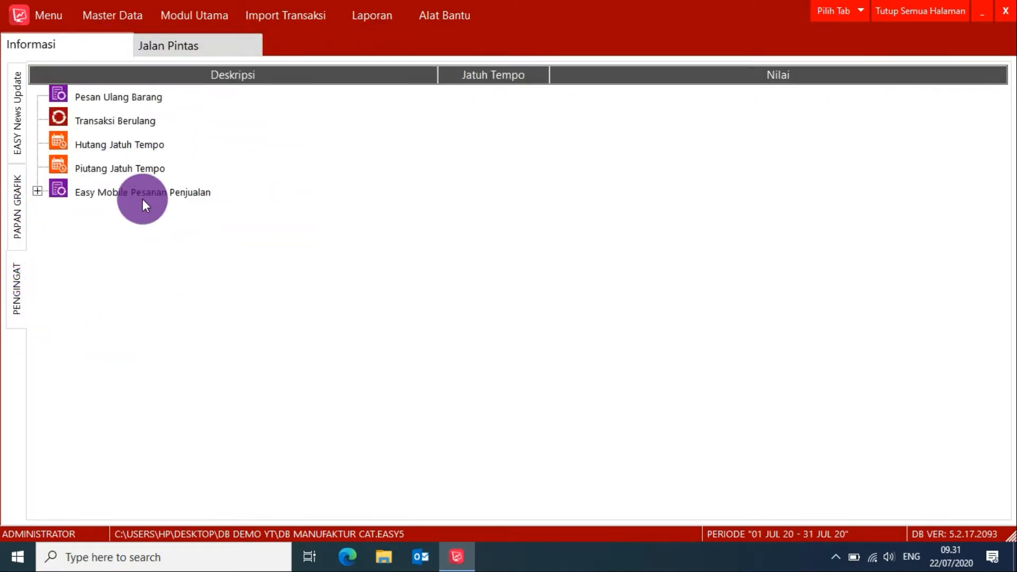
pyautogui.click(131, 143)
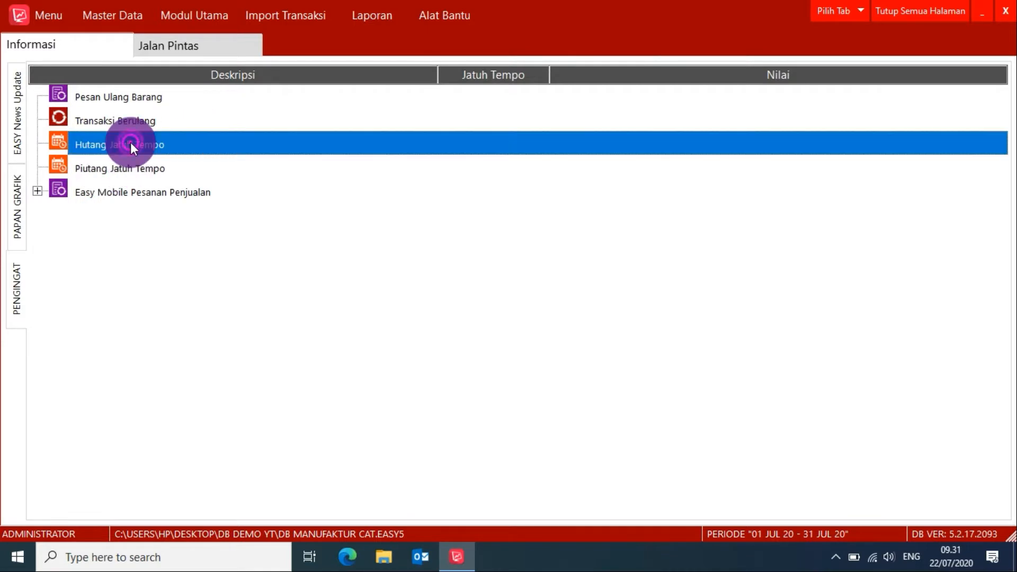
# Create a purchase payment for supplier PT ABC and mark its outstanding invoice for payment in full.
pyautogui.click(192, 49)
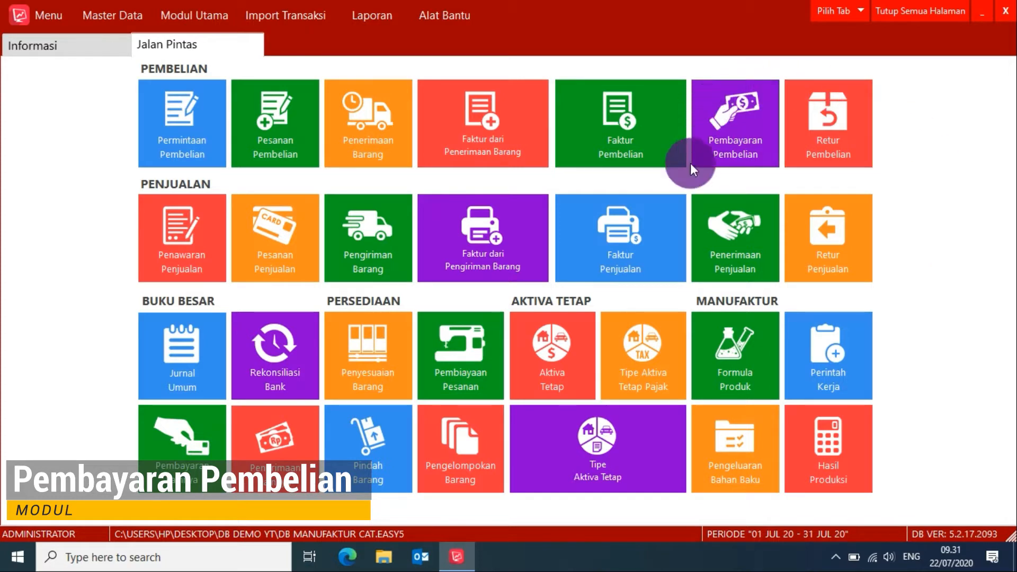
pyautogui.click(740, 133)
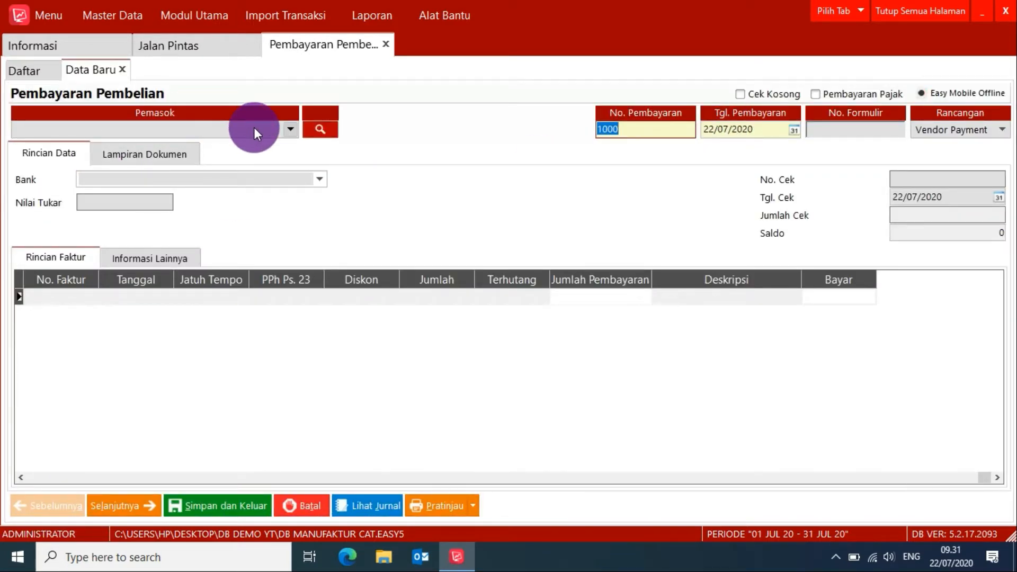
pyautogui.click(254, 128)
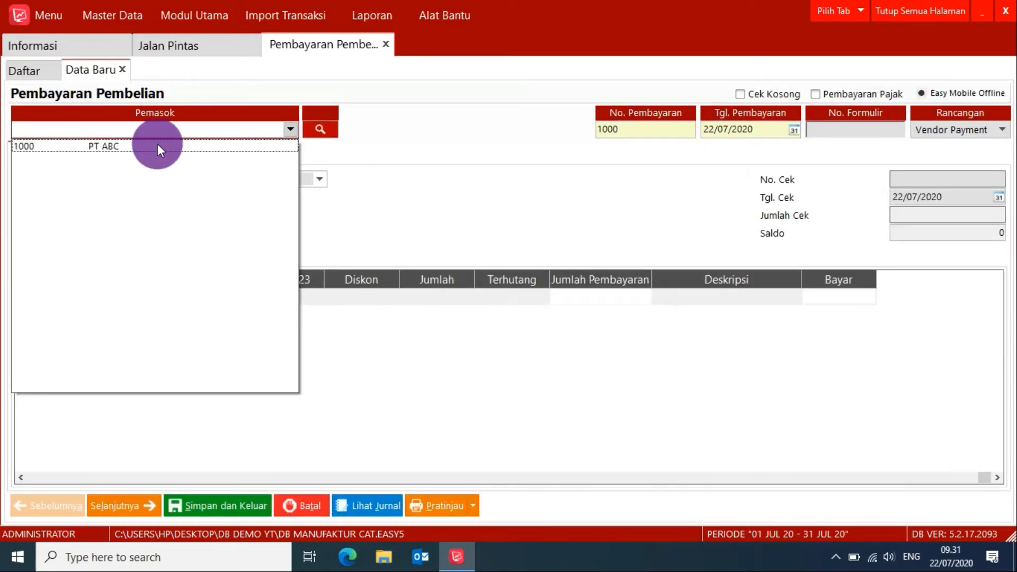
pyautogui.click(157, 145)
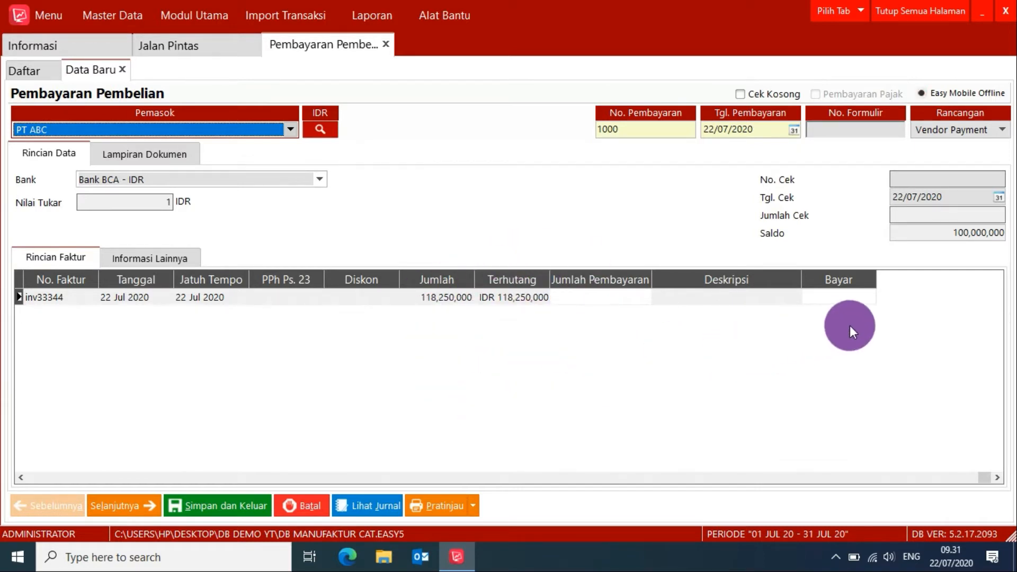
pyautogui.click(837, 301)
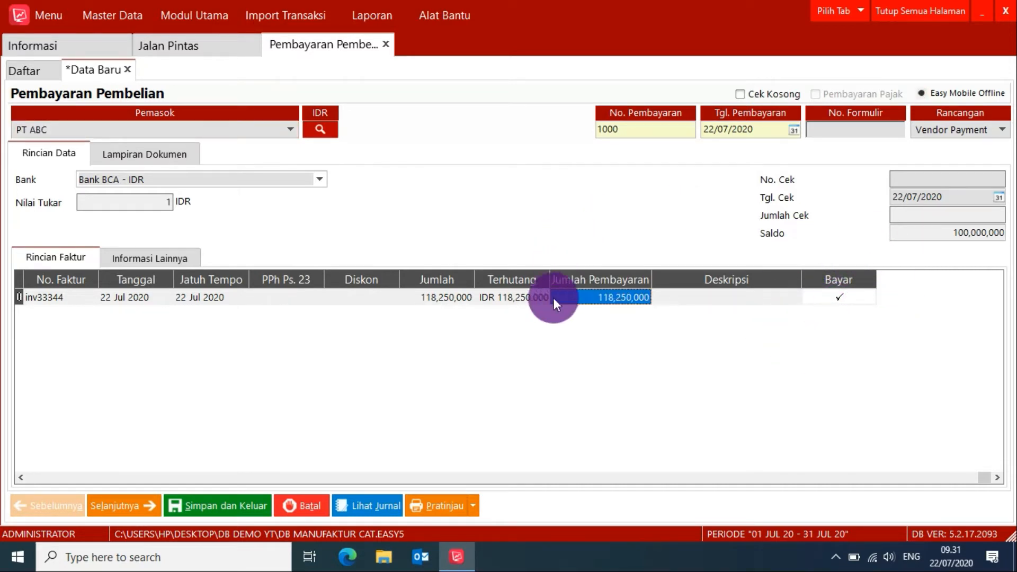
pyautogui.moveTo(646, 273); pyautogui.dragTo(658, 275)
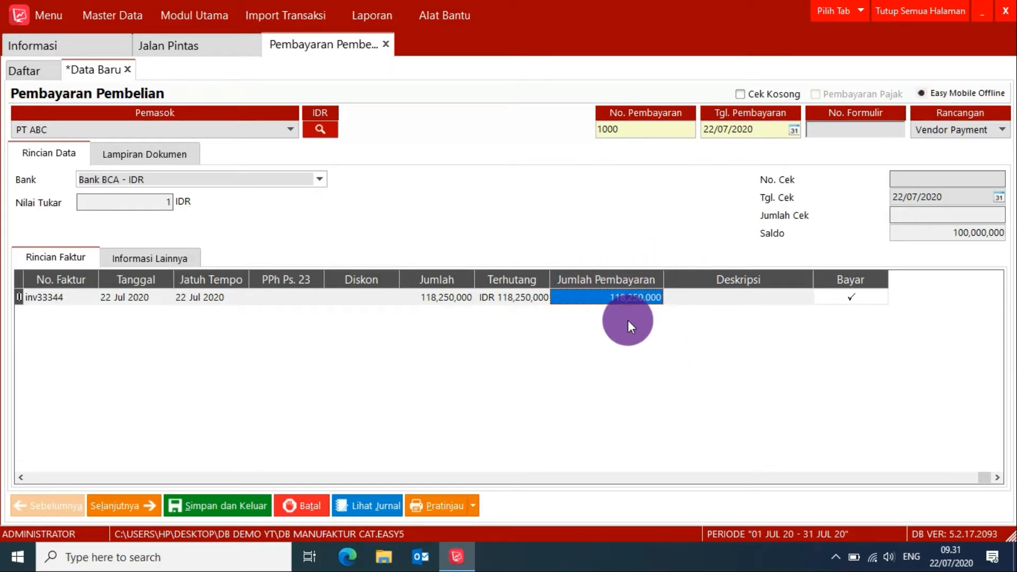
pyautogui.click(618, 299)
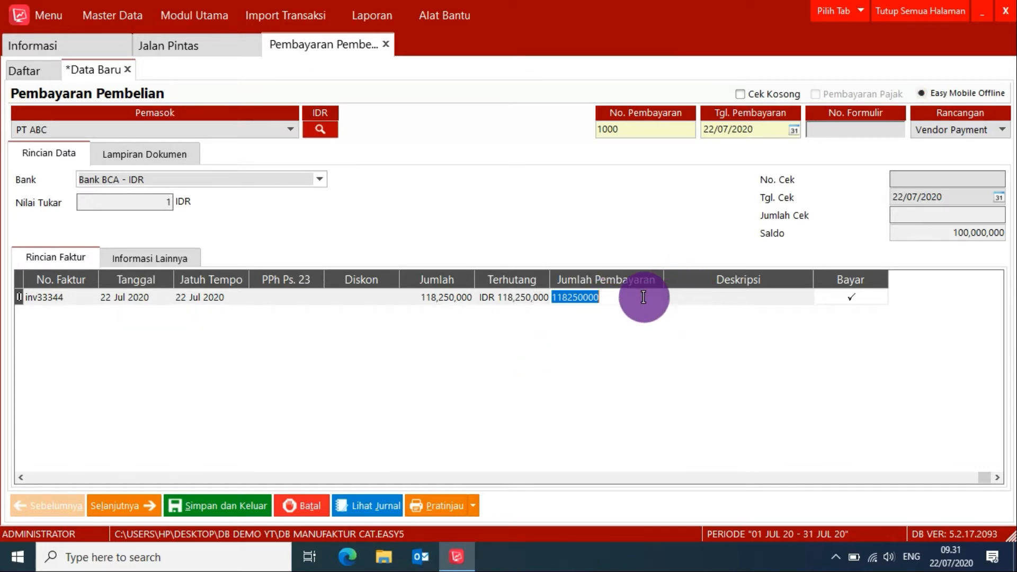
pyautogui.click(680, 294)
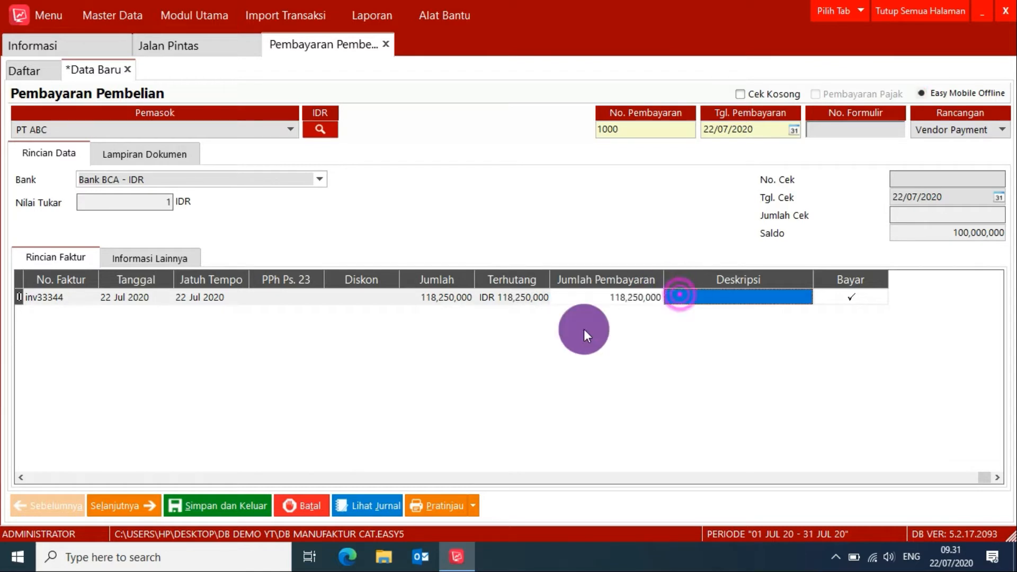
# Review the purchase payment's print preview and transaction journal, then save and exit the payment.
pyautogui.click(445, 506)
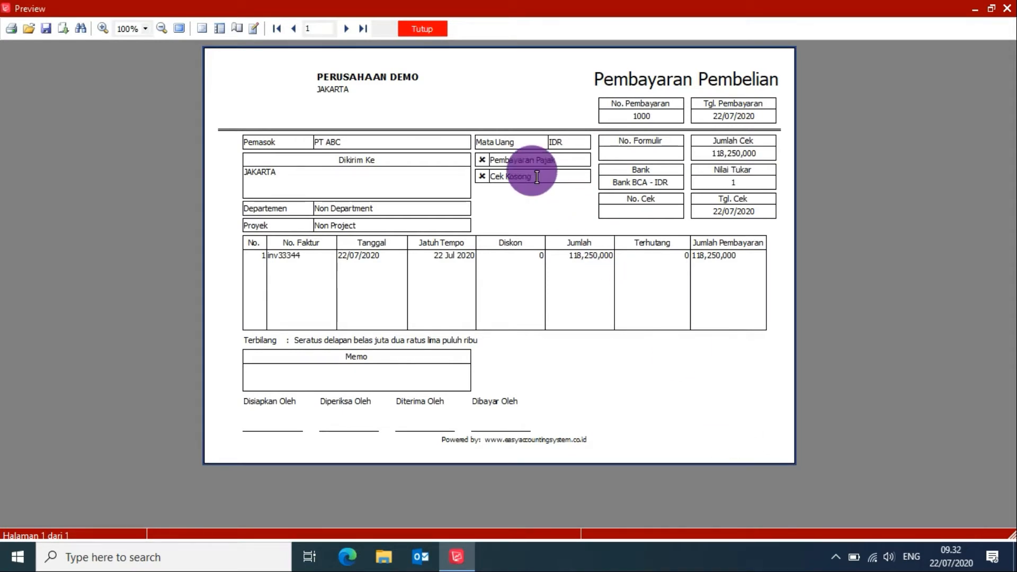
pyautogui.click(427, 28)
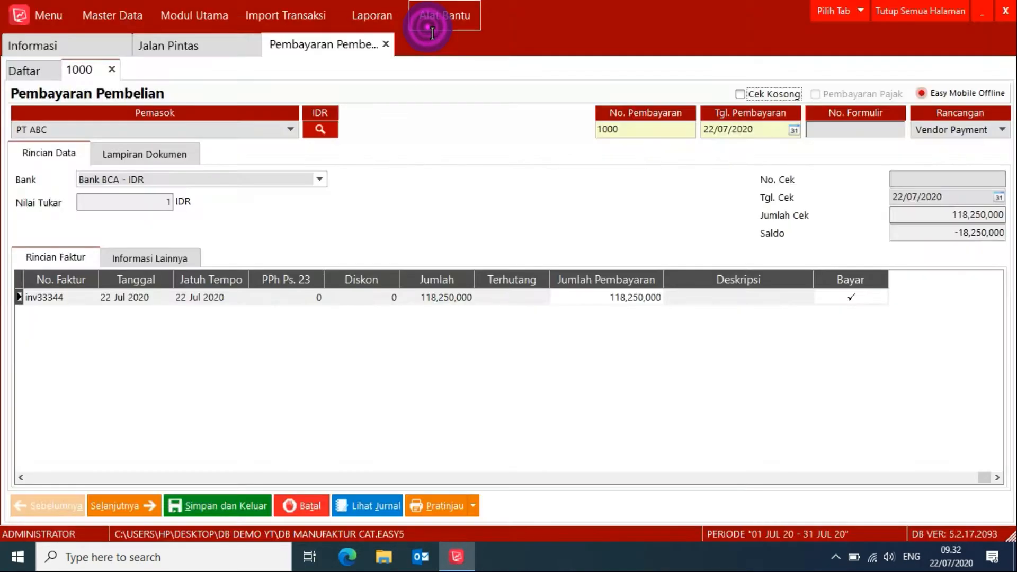
pyautogui.click(381, 511)
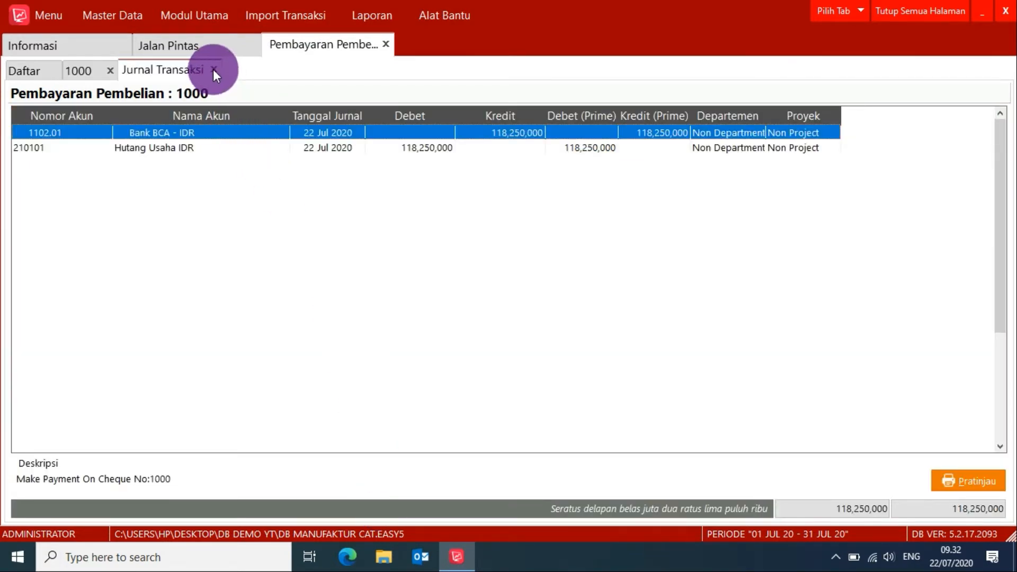
pyautogui.click(214, 69)
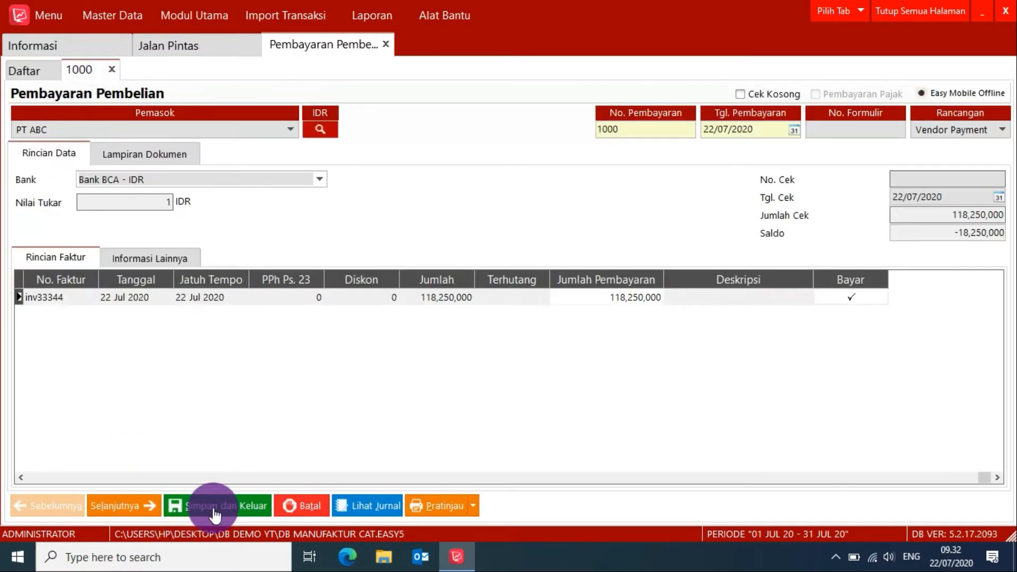
pyautogui.click(215, 507)
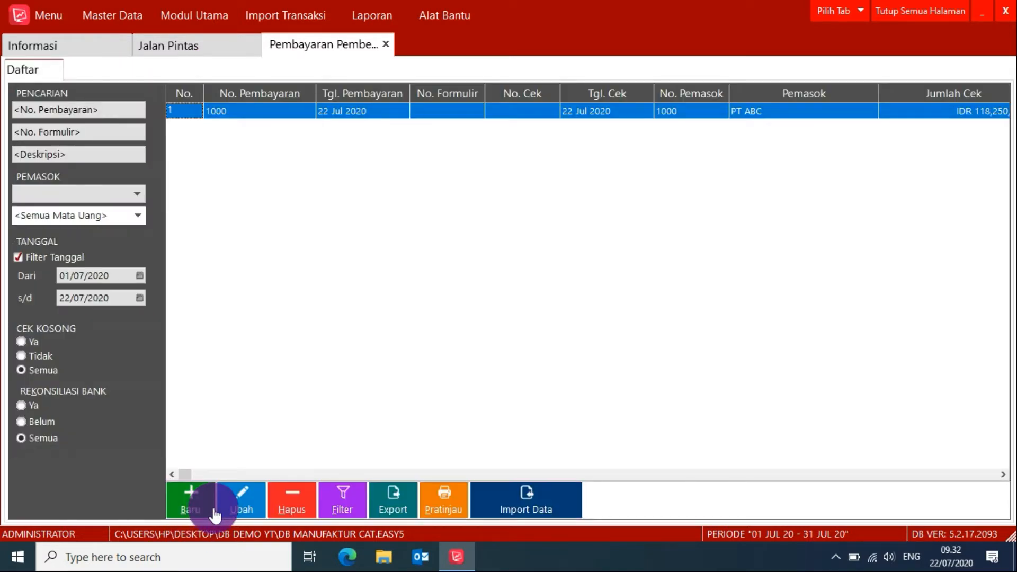
# Close all open pages and start a new sales order for customer PT BCD.
pyautogui.click(905, 8)
pyautogui.click(240, 47)
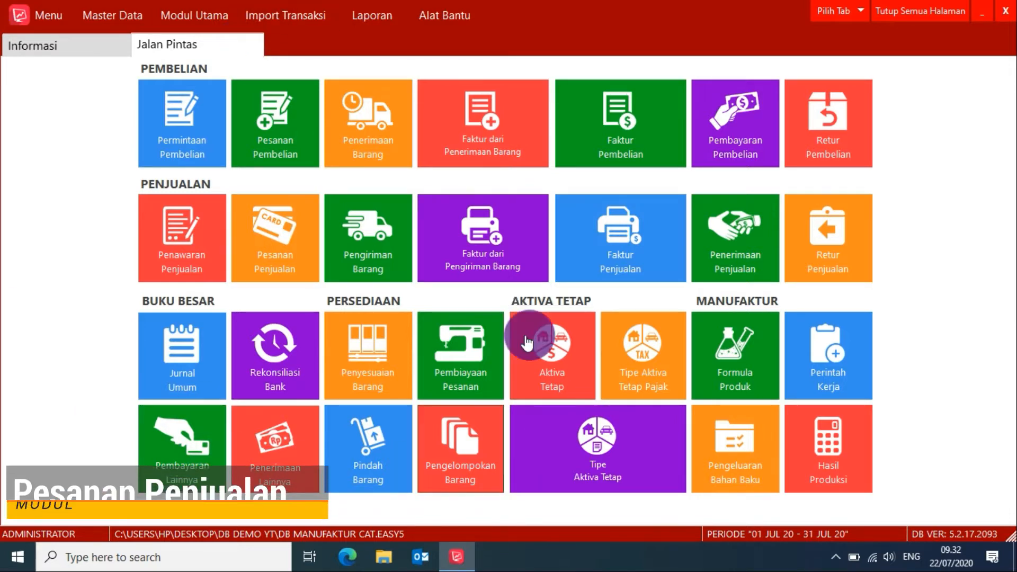
pyautogui.click(265, 265)
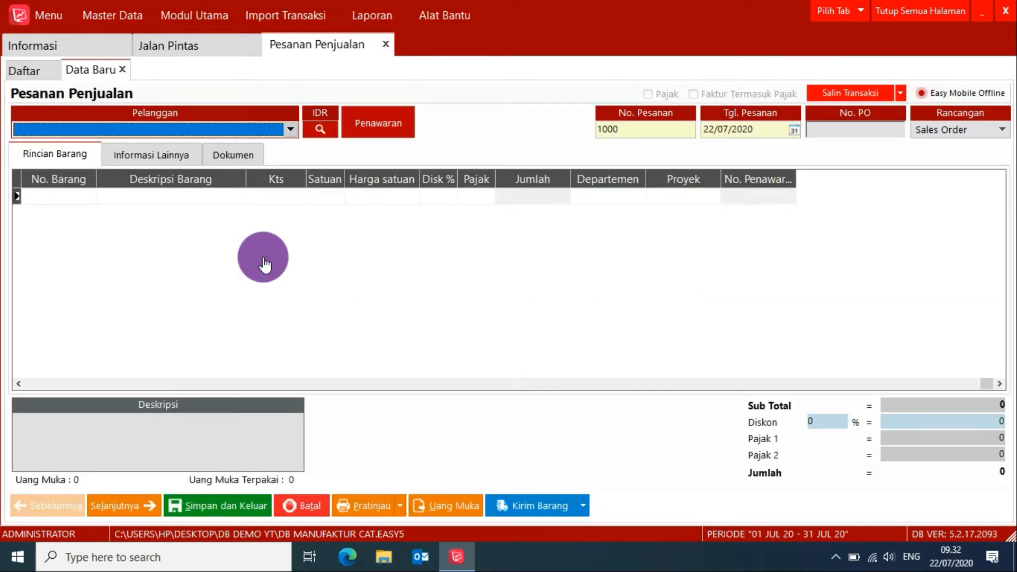
pyautogui.click(279, 130)
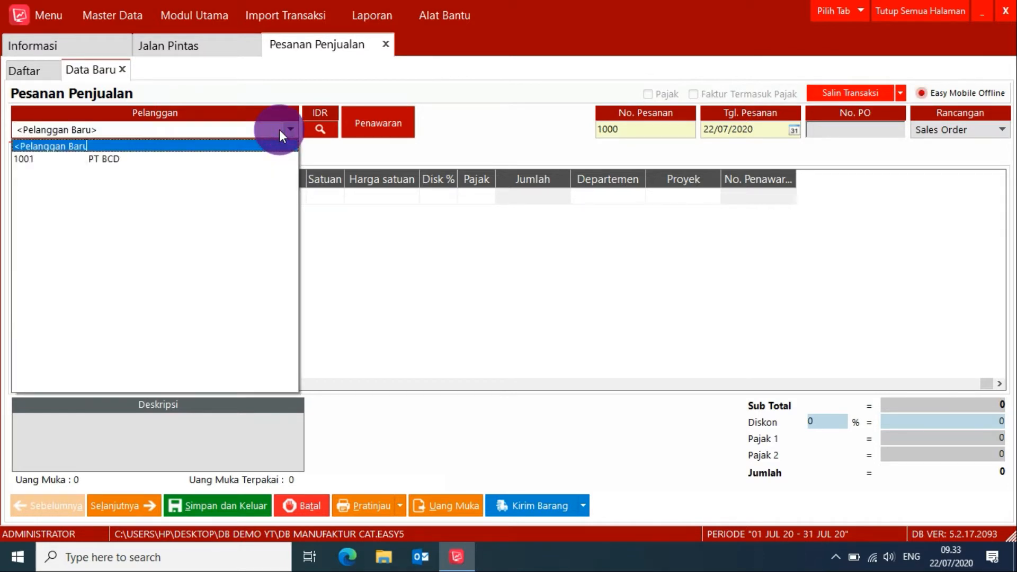
pyautogui.click(136, 158)
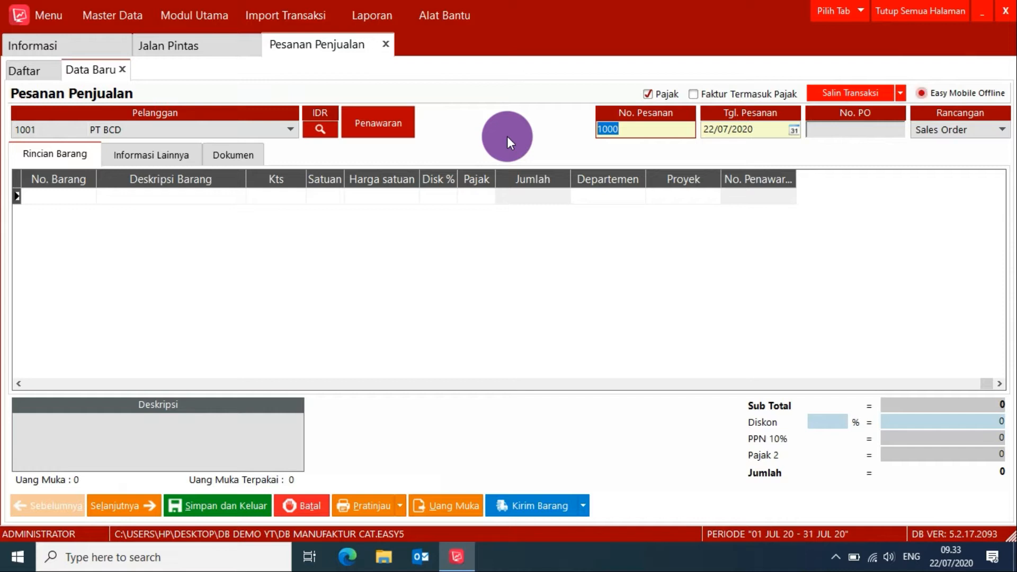
# Enter the sales order number and the customer's PO number in the order header.
pyautogui.write('SO001')
pyautogui.click(828, 131)
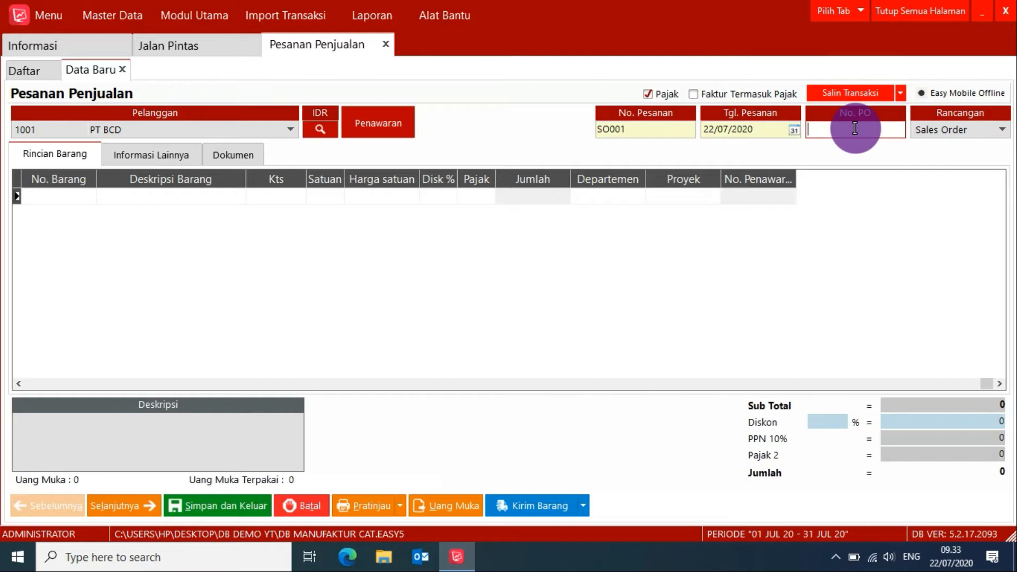
pyautogui.write('PO5554')
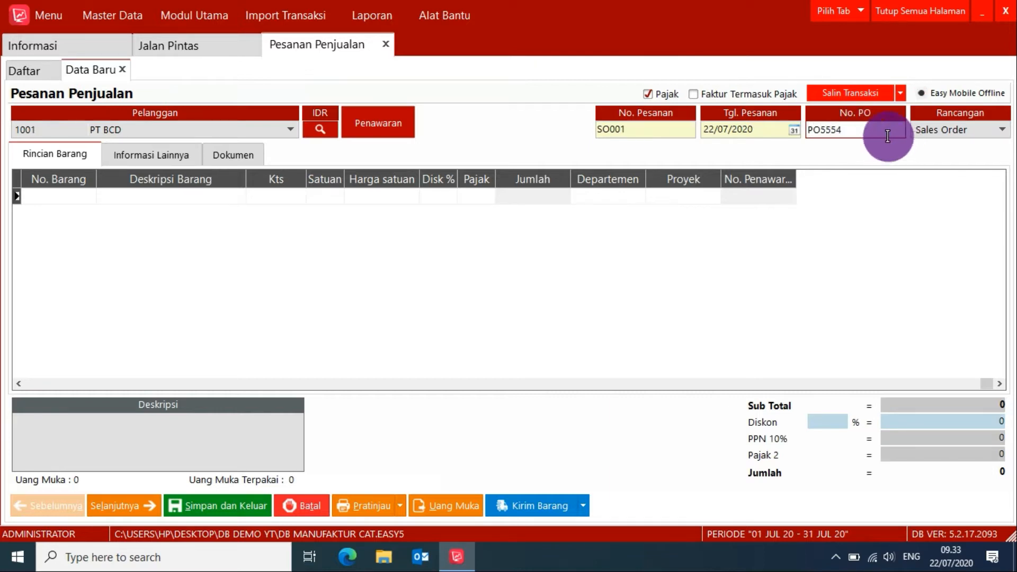
pyautogui.doubleClick(888, 141)
pyautogui.click(622, 130)
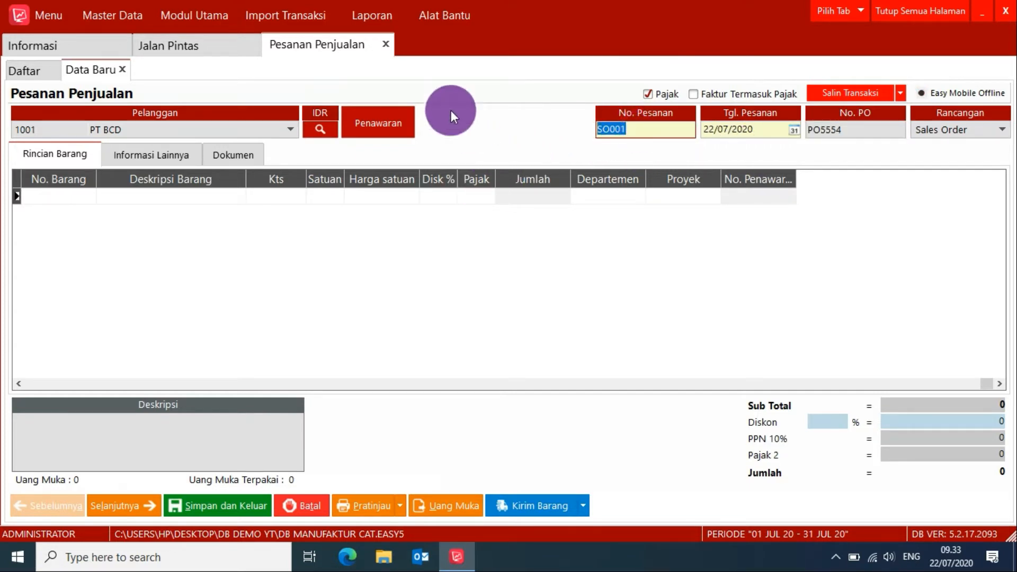
# Add item 1006 CAT 5KG to the sales order with a quantity of 20.
pyautogui.doubleClick(58, 197)
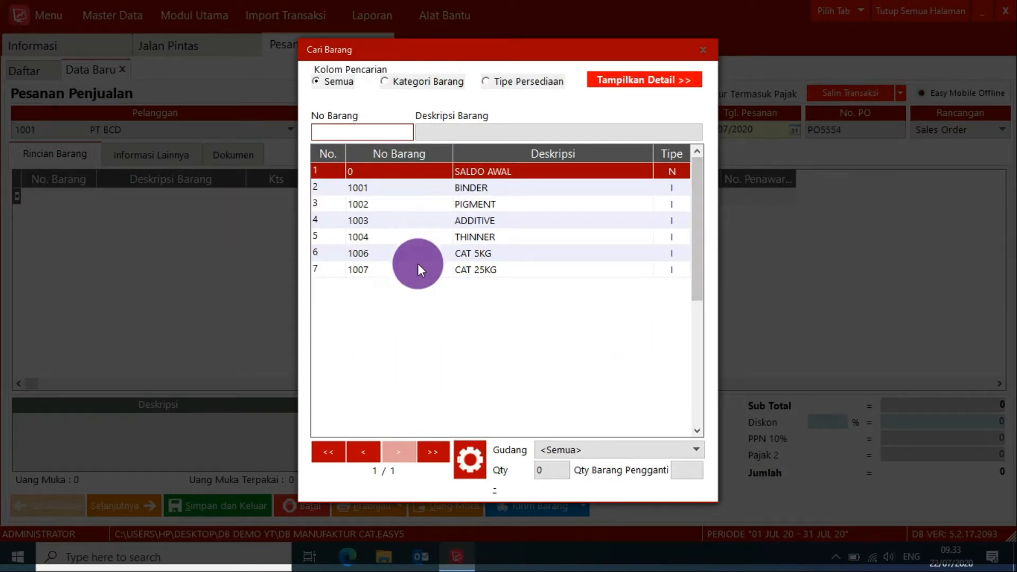
pyautogui.click(479, 256)
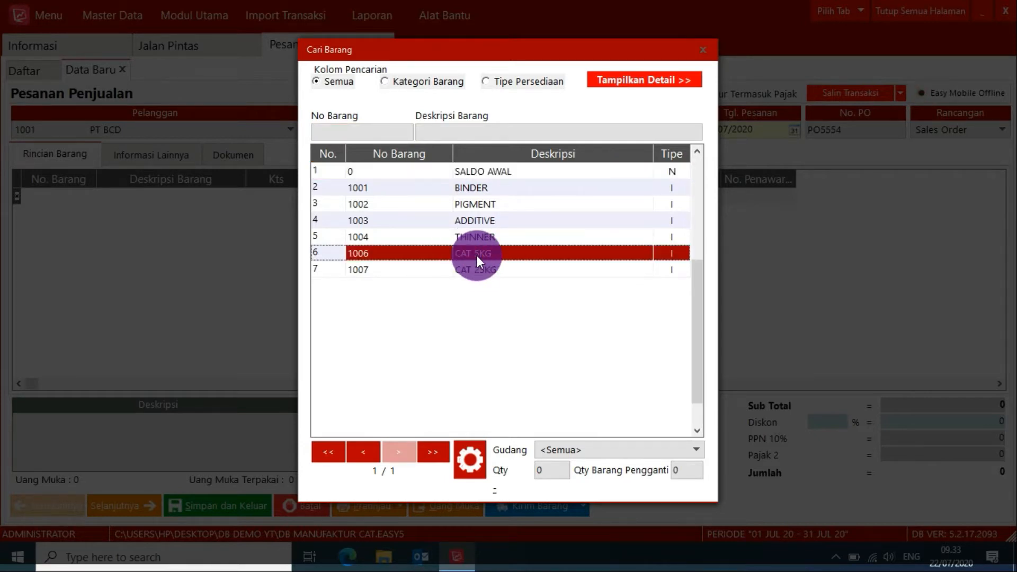
pyautogui.doubleClick(476, 255)
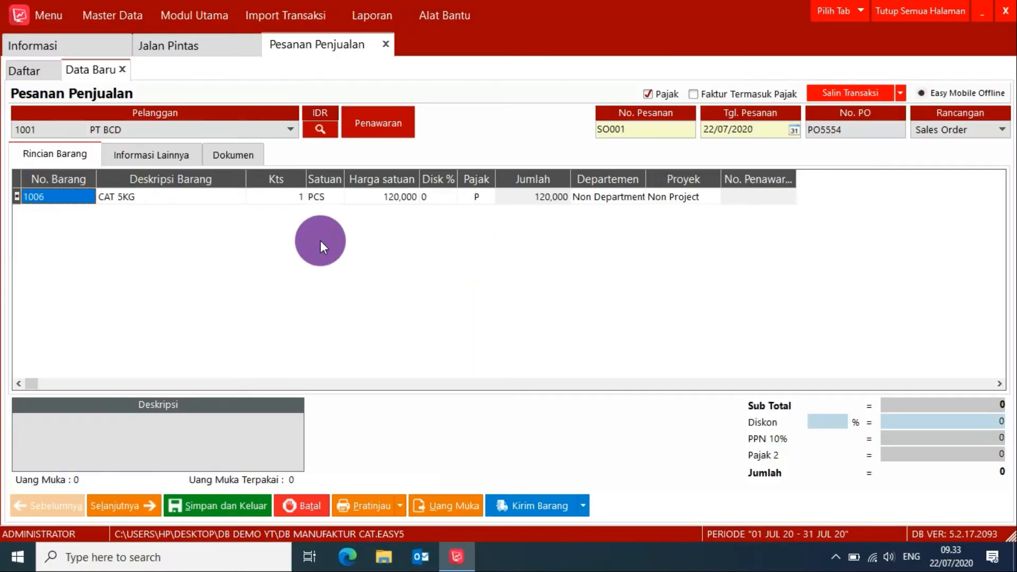
pyautogui.click(298, 200)
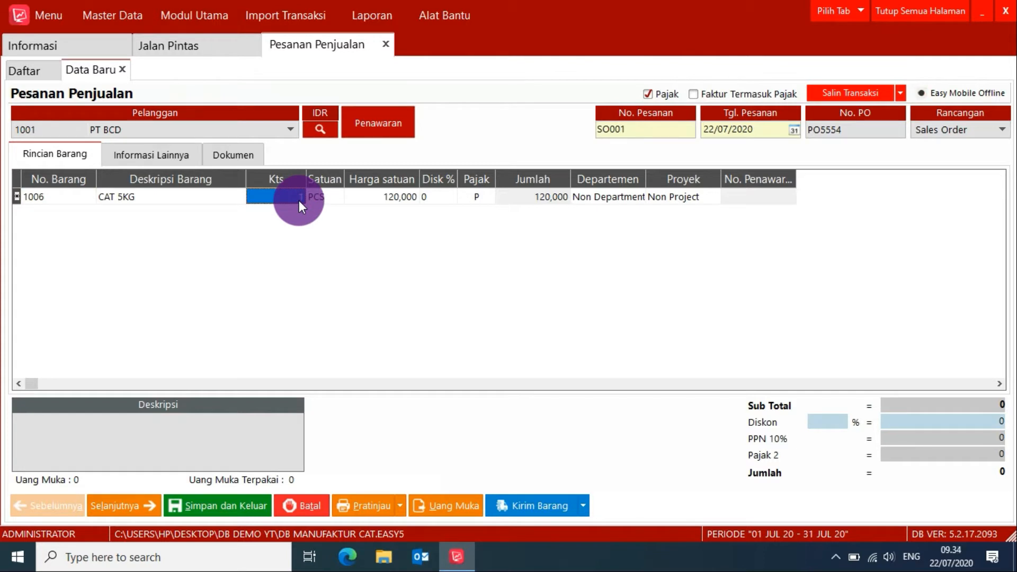
pyautogui.write('20')
pyautogui.press('Tab')
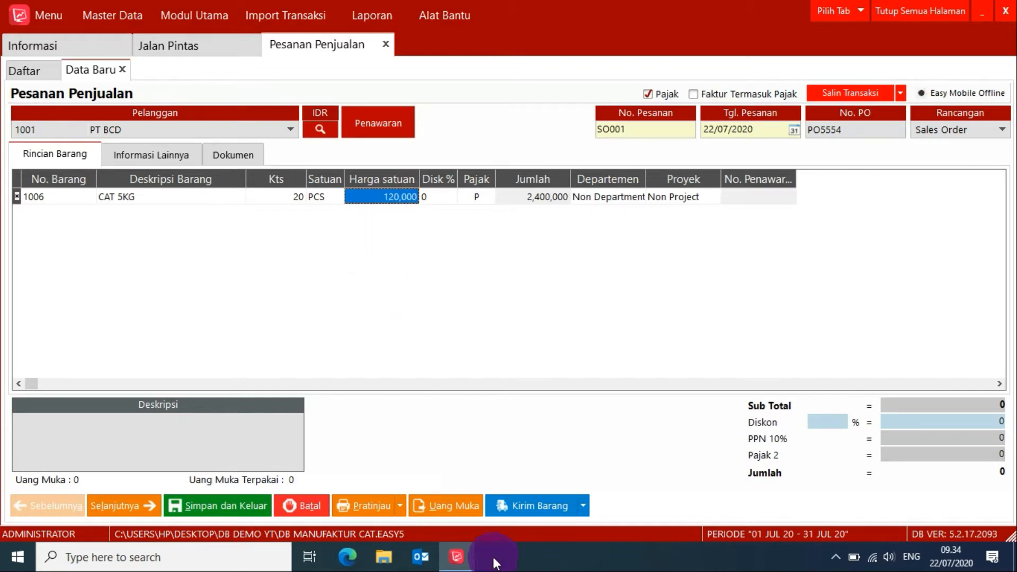
# Preview the sales order, accepting the insufficient stock, then save and exit it.
pyautogui.click(381, 504)
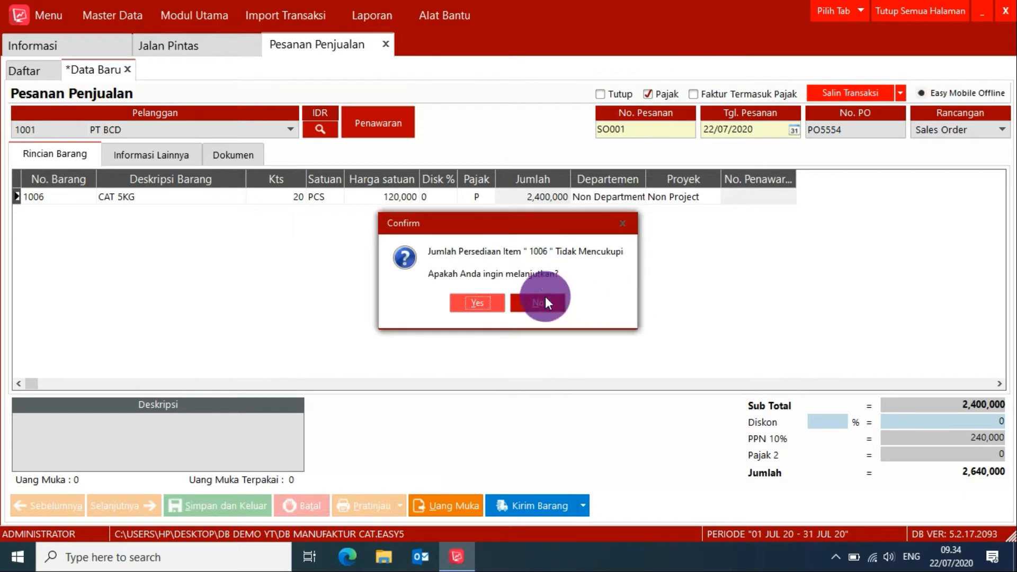
pyautogui.click(491, 303)
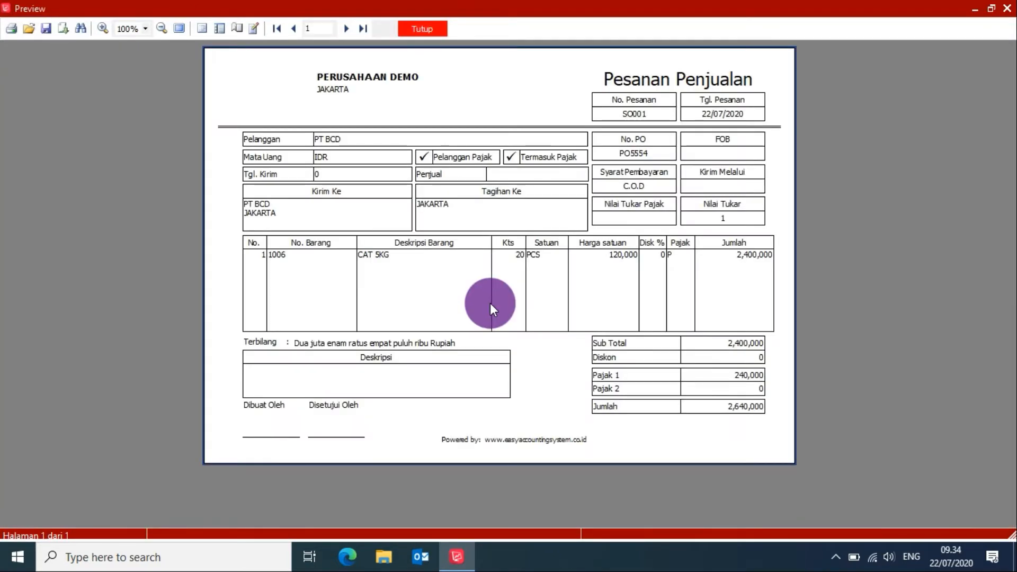
pyautogui.click(426, 31)
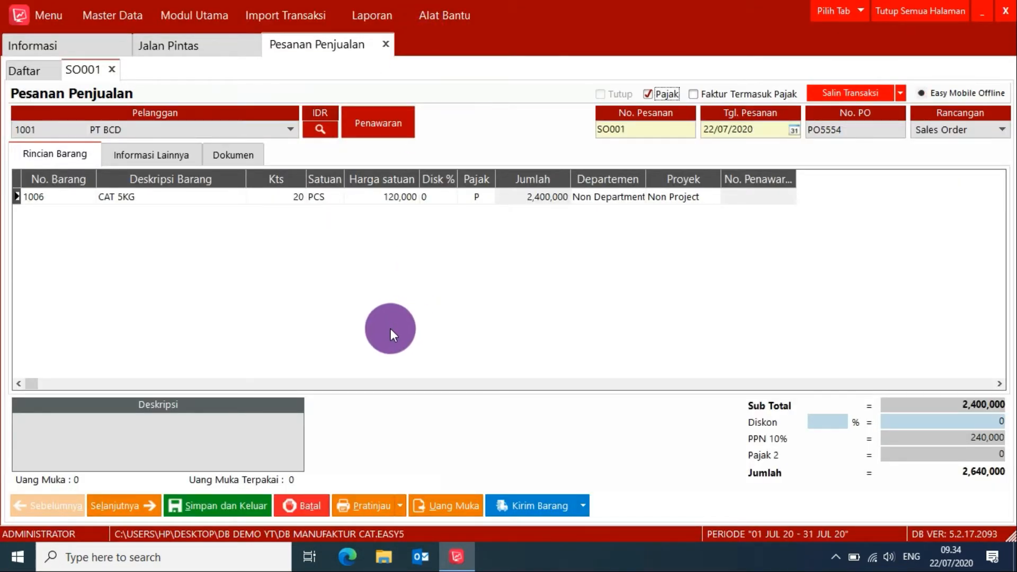
pyautogui.click(231, 508)
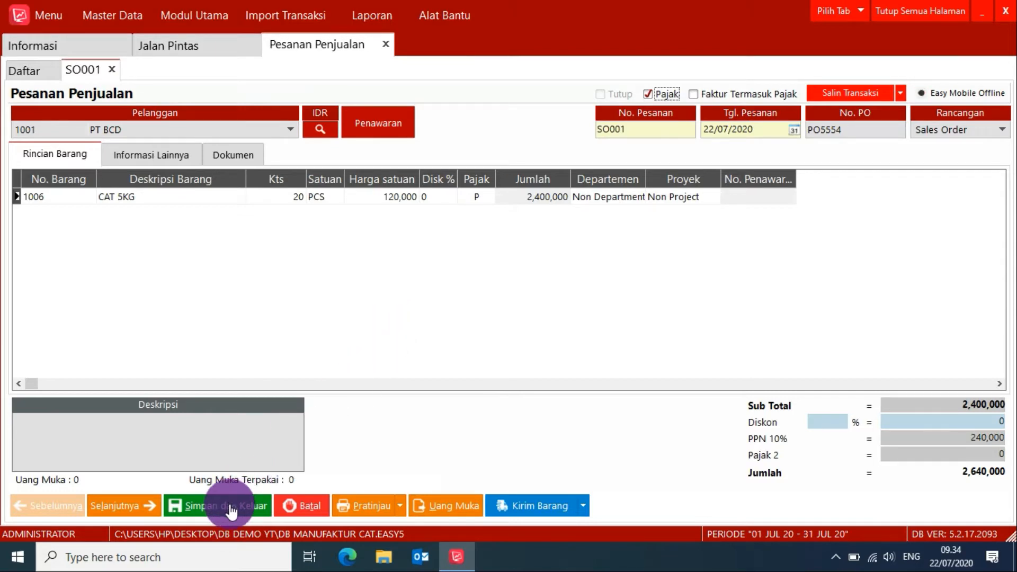
# Start a new work order (Perintah Kerja) and select its person in charge.
pyautogui.click(240, 44)
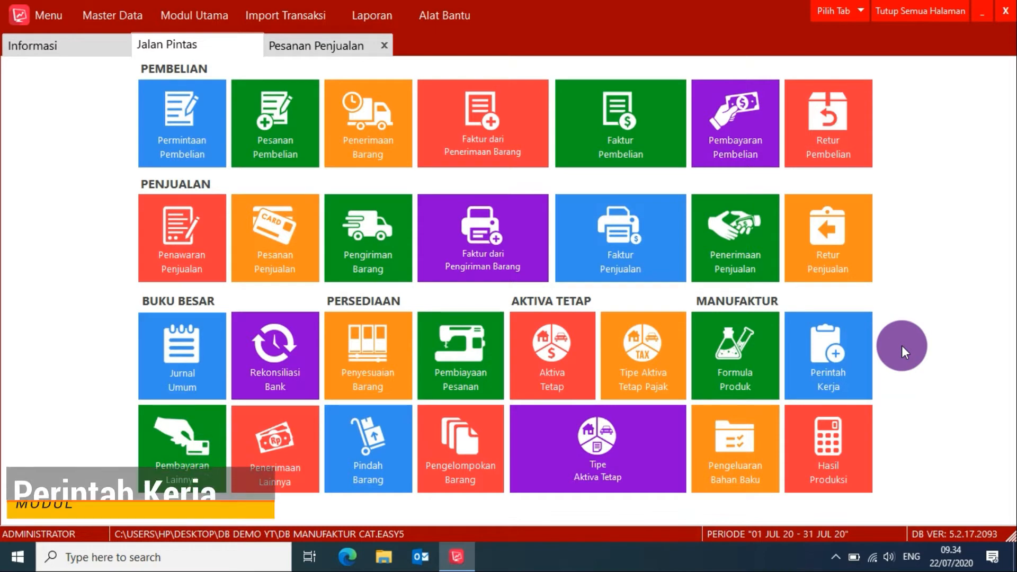
pyautogui.click(833, 369)
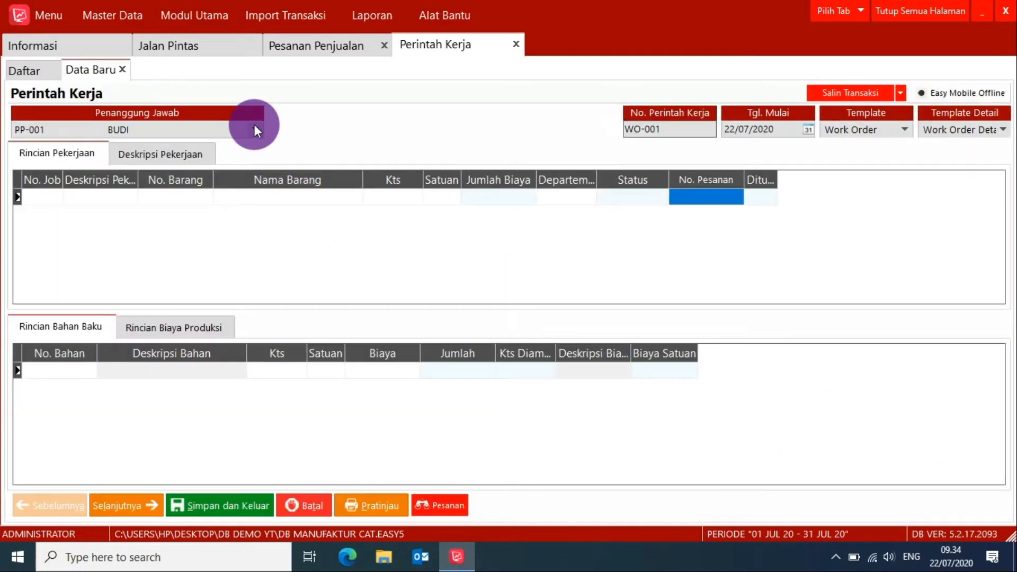
pyautogui.click(255, 127)
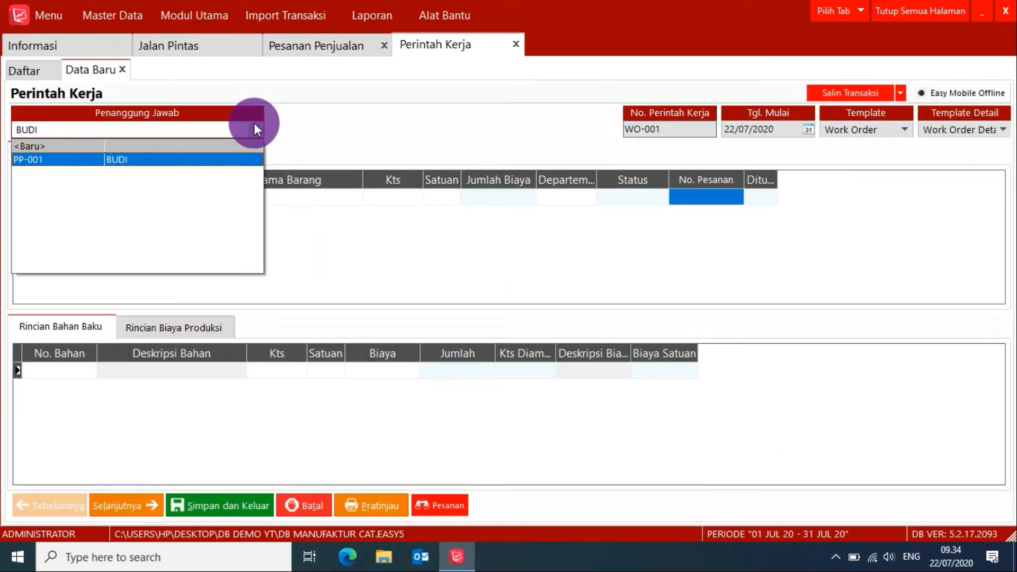
pyautogui.click(254, 126)
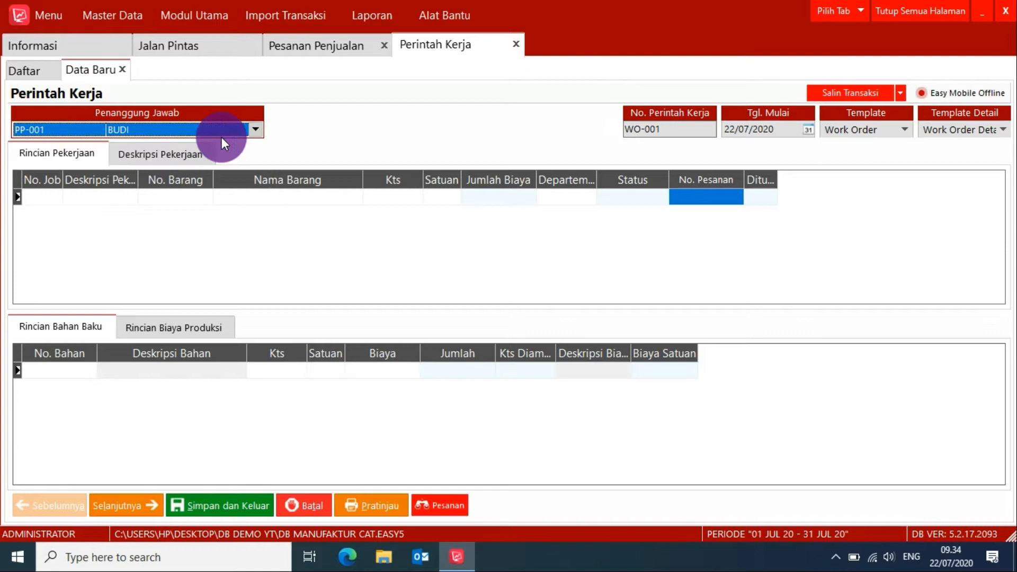
# Load PT BCD's sales order into the work order's job details instead of choosing a formula manually.
pyautogui.click(126, 195)
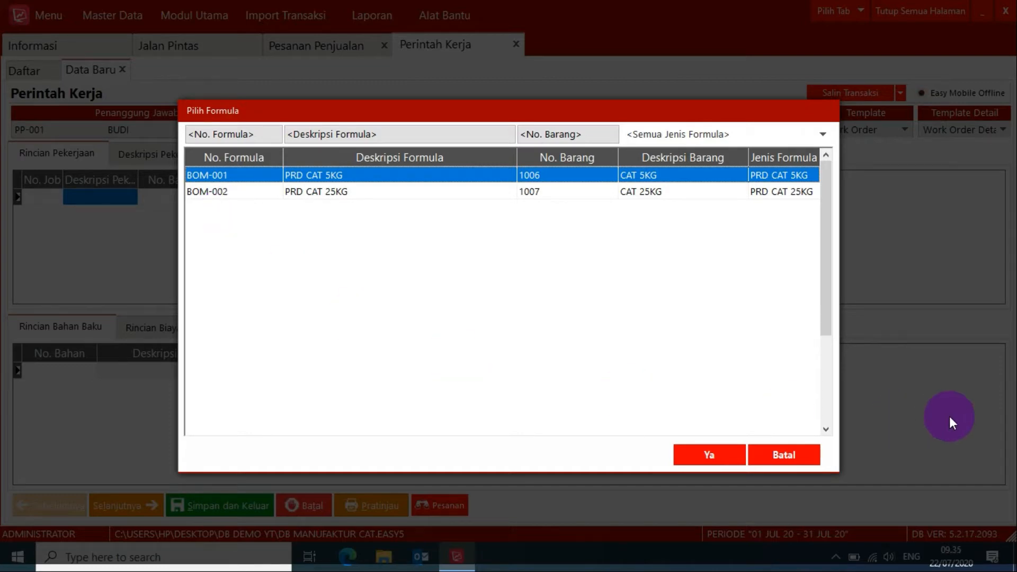
pyautogui.click(786, 455)
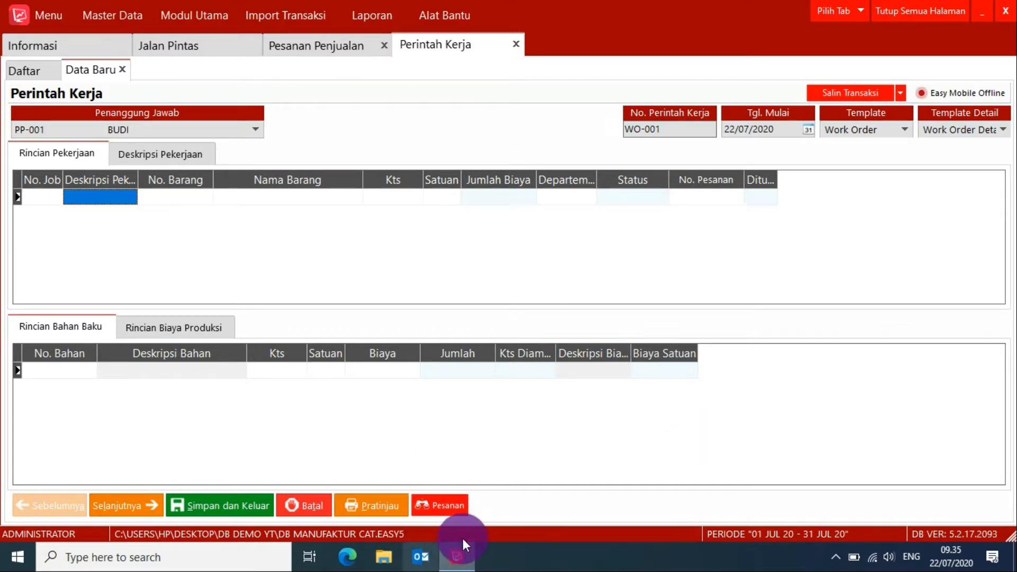
pyautogui.click(440, 503)
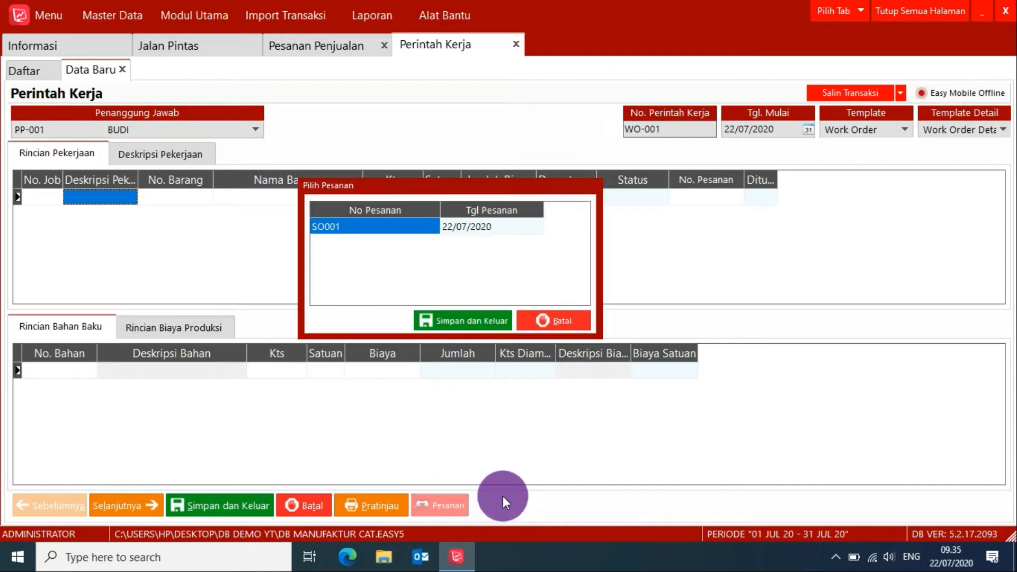
pyautogui.click(346, 226)
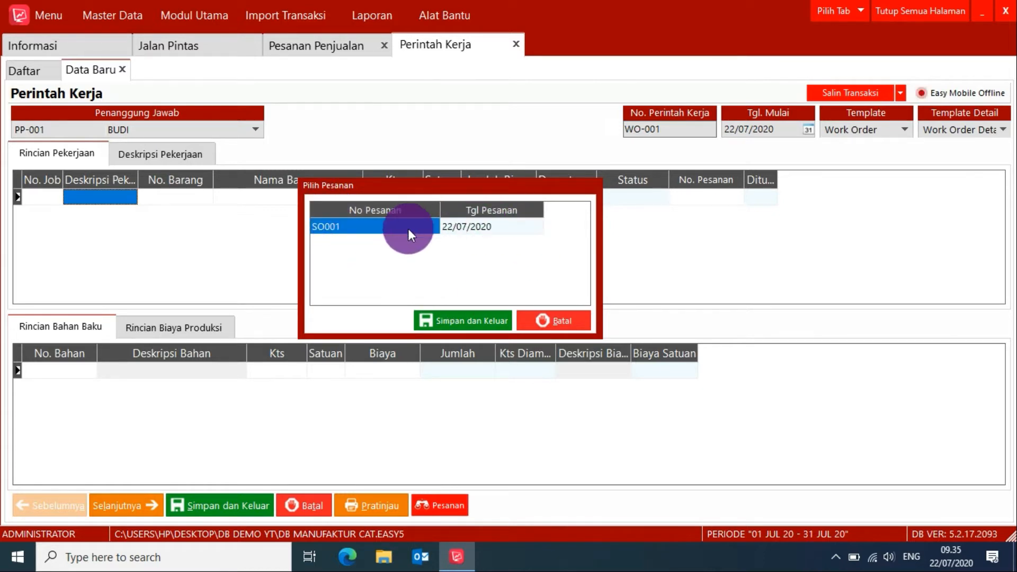
pyautogui.click(452, 322)
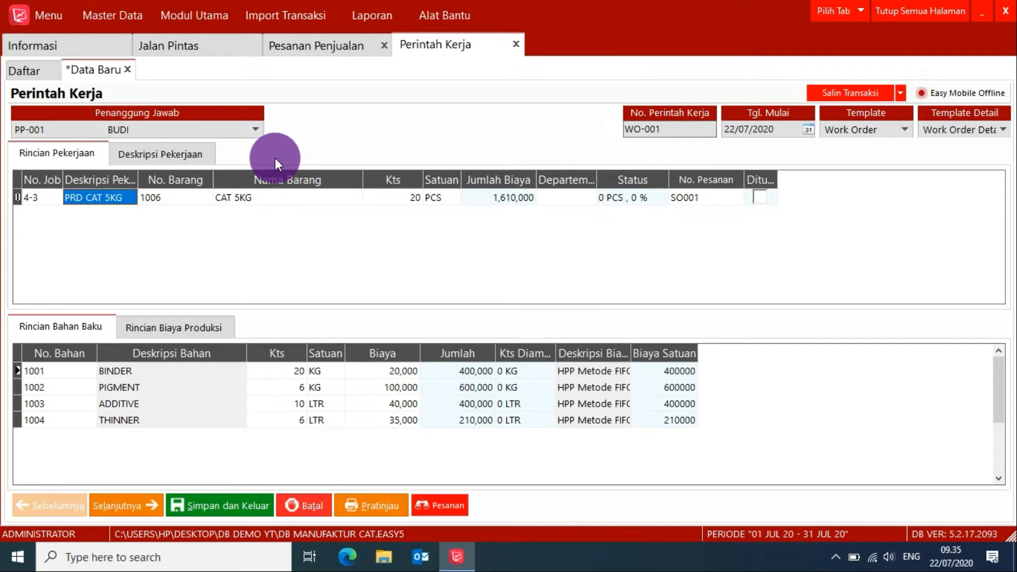
# Review the CAT 5KG job quantity and the binder, pigment, additive and thinner rows among its raw materials.
pyautogui.click(407, 201)
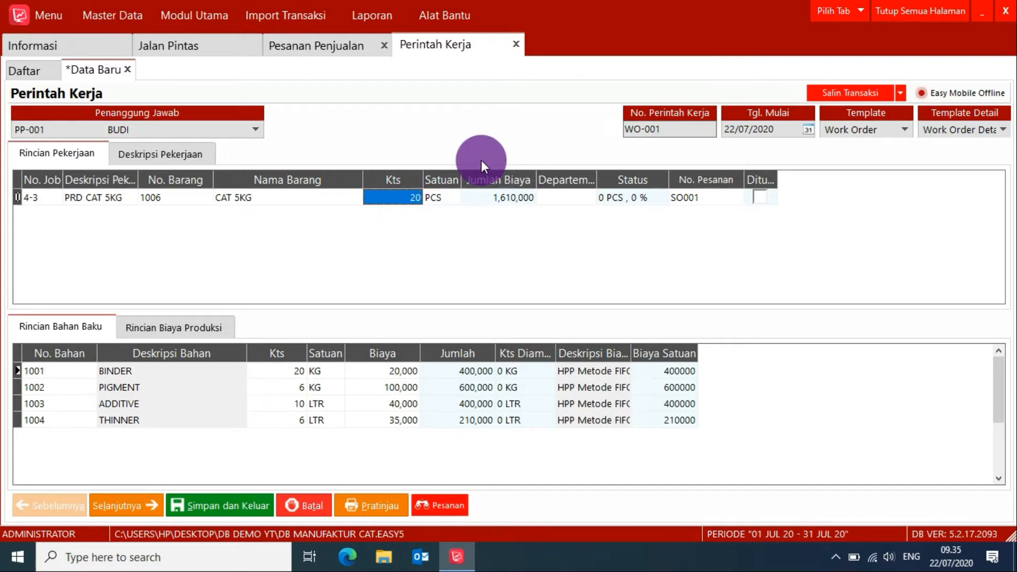
pyautogui.click(171, 370)
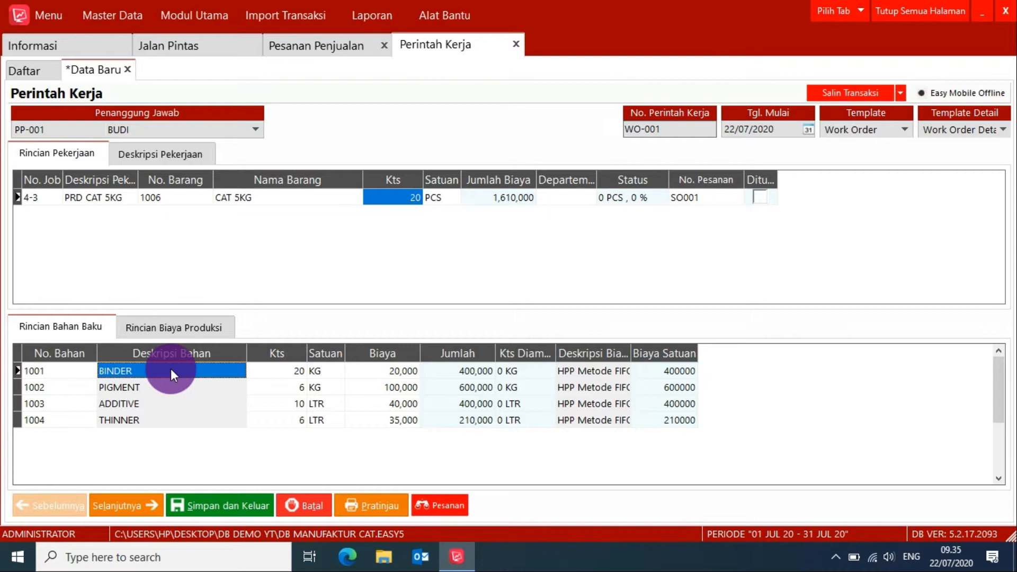
pyautogui.click(170, 387)
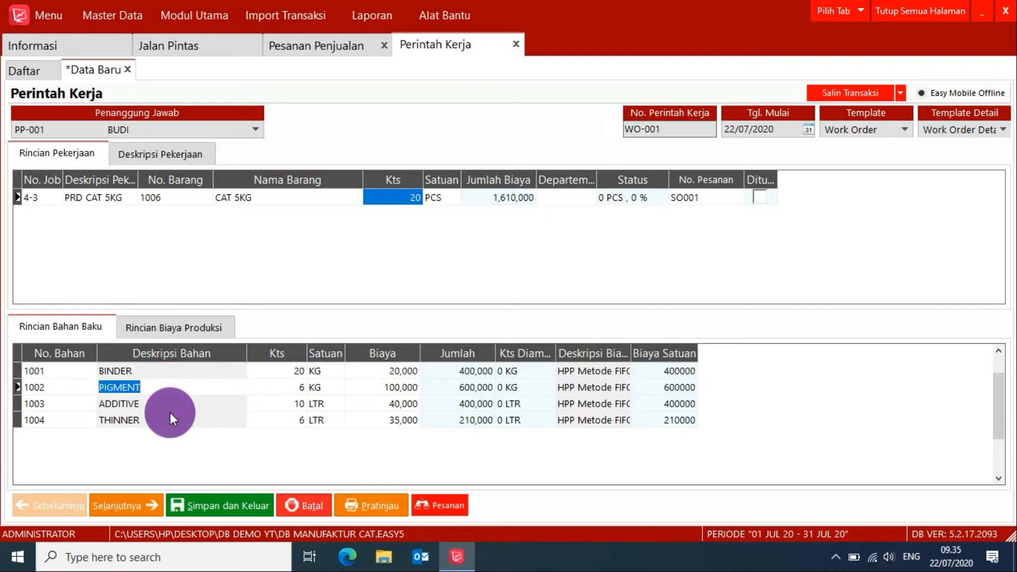
pyautogui.click(170, 417)
pyautogui.click(165, 404)
pyautogui.click(164, 387)
pyautogui.click(159, 371)
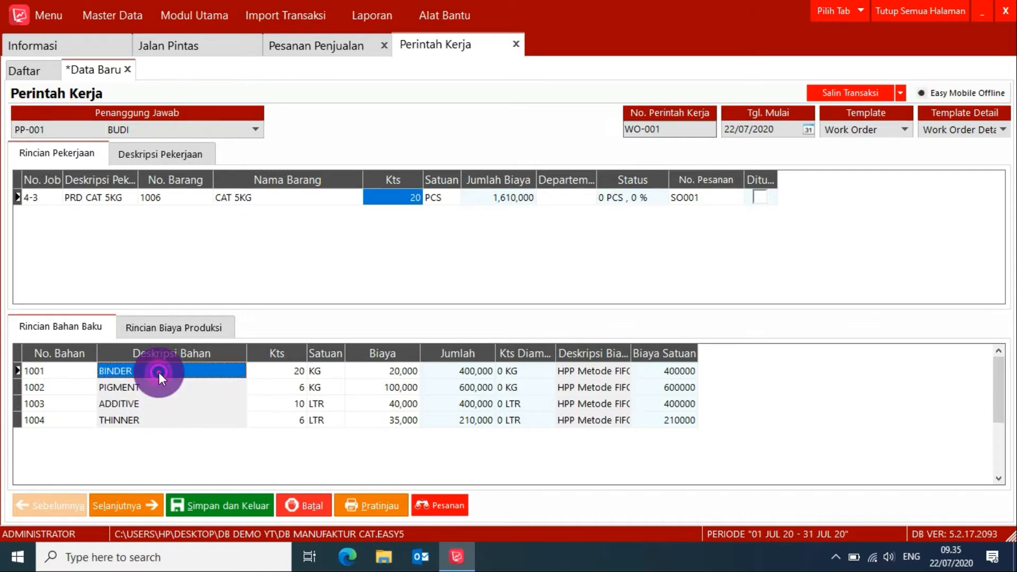
pyautogui.click(404, 197)
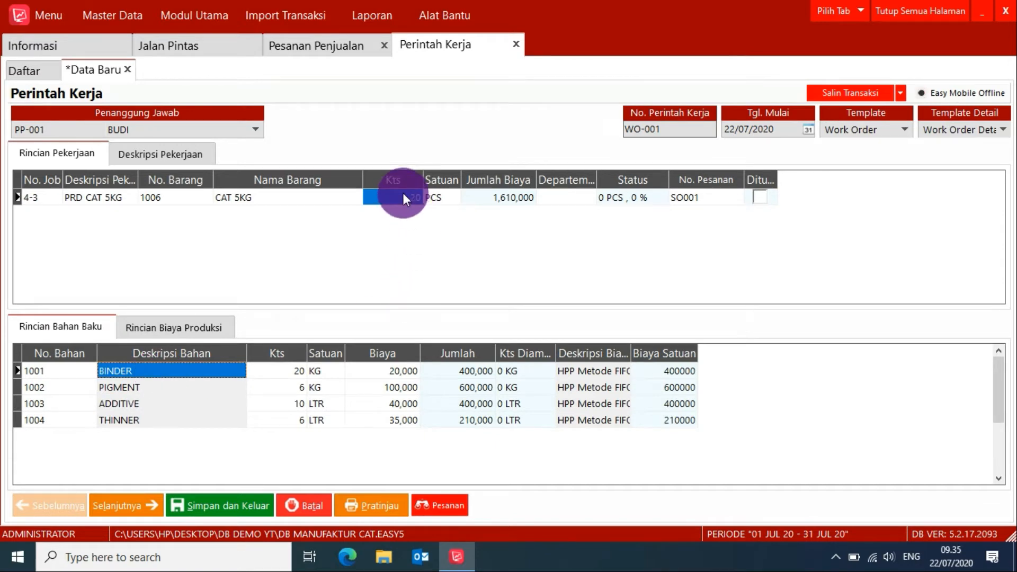
# Check the work order's job description and estimated completion date, and return to the job details.
pyautogui.click(164, 153)
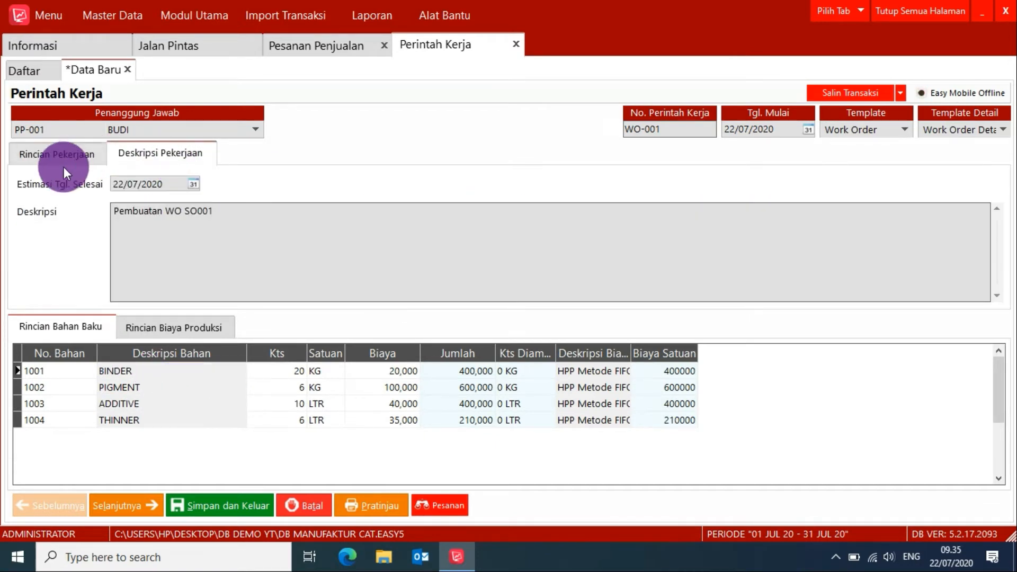
pyautogui.moveTo(217, 213); pyautogui.dragTo(82, 212)
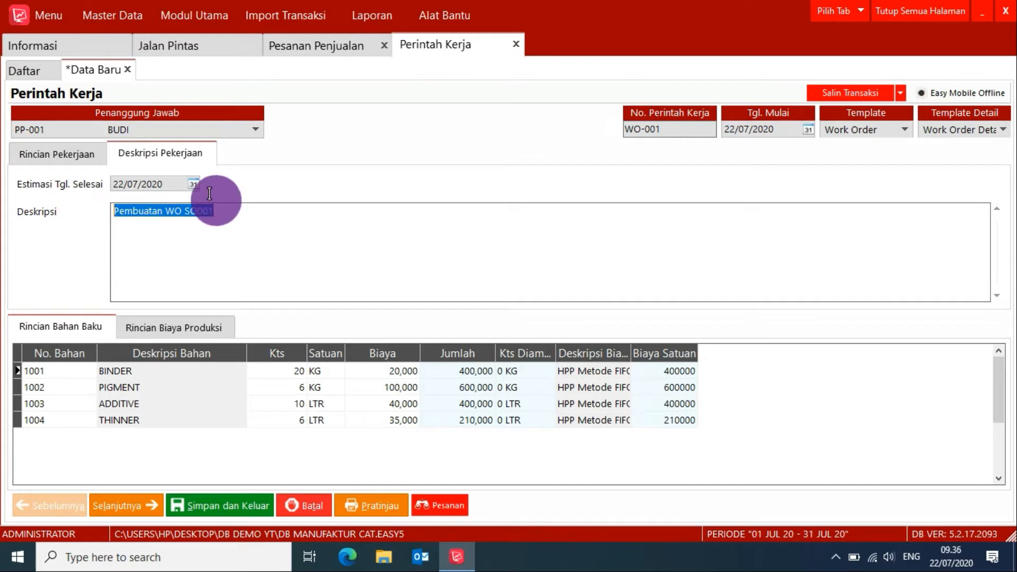
pyautogui.click(55, 154)
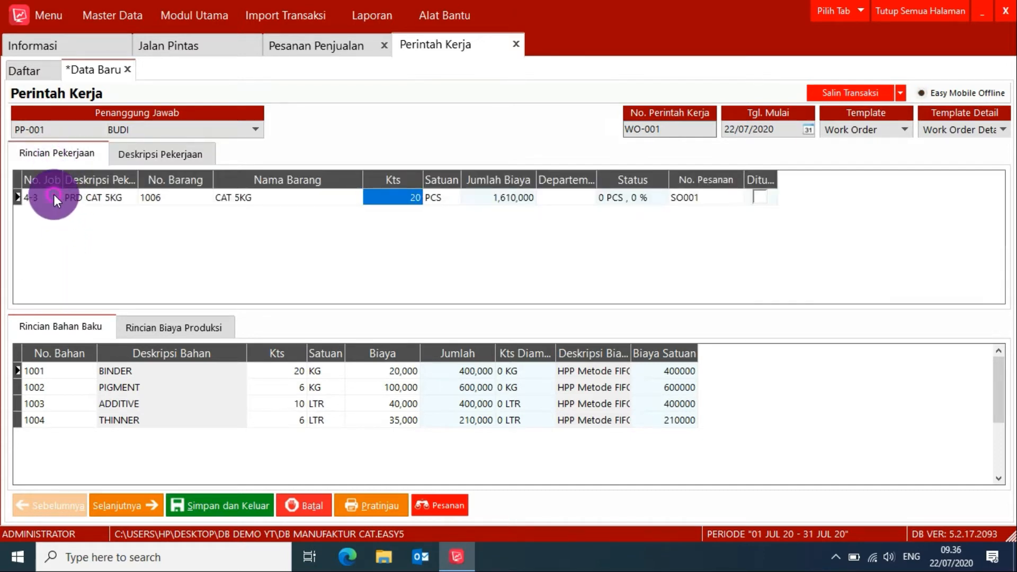
pyautogui.click(53, 196)
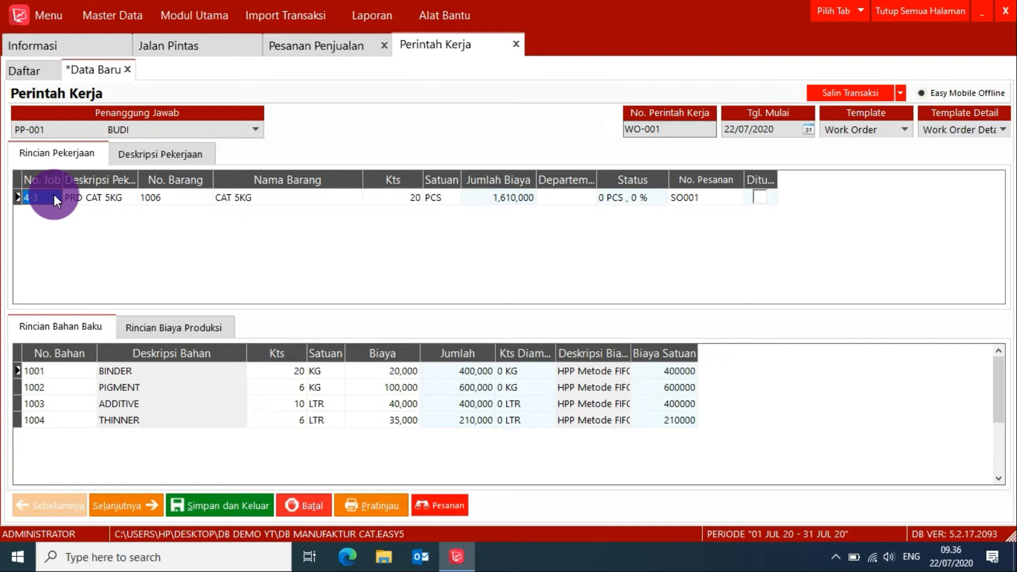
pyautogui.press('Down')
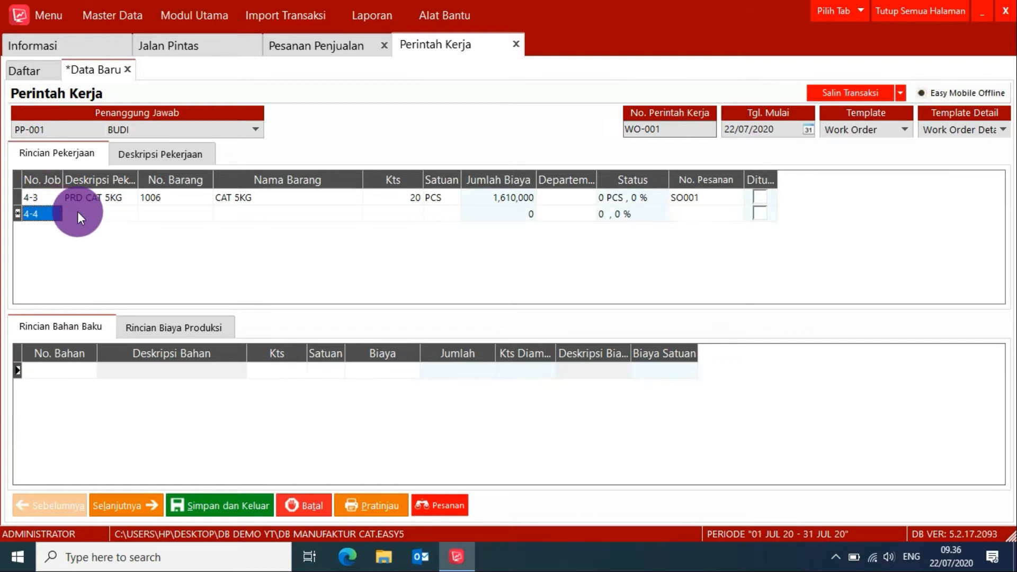
pyautogui.click(77, 212)
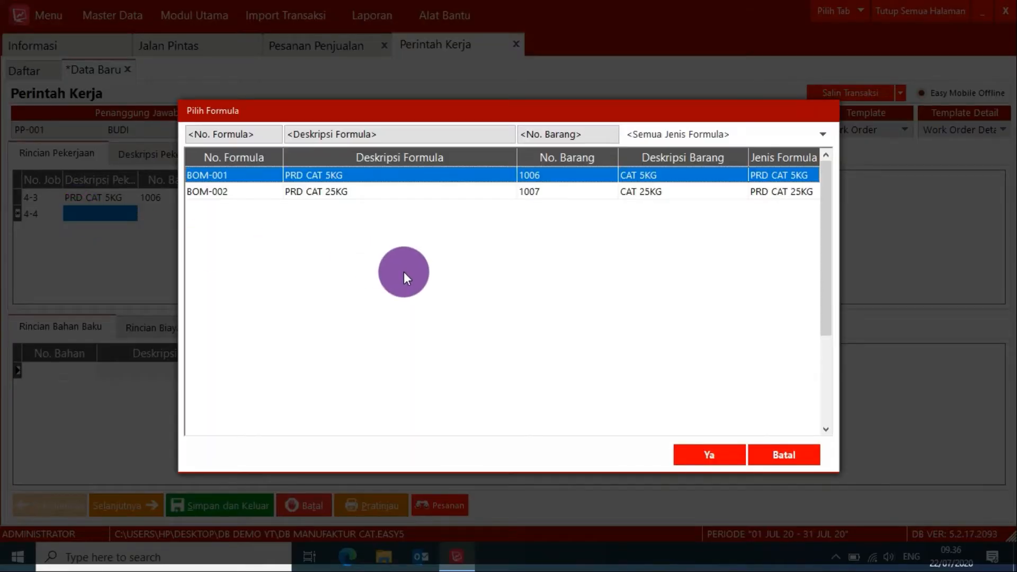
pyautogui.click(782, 456)
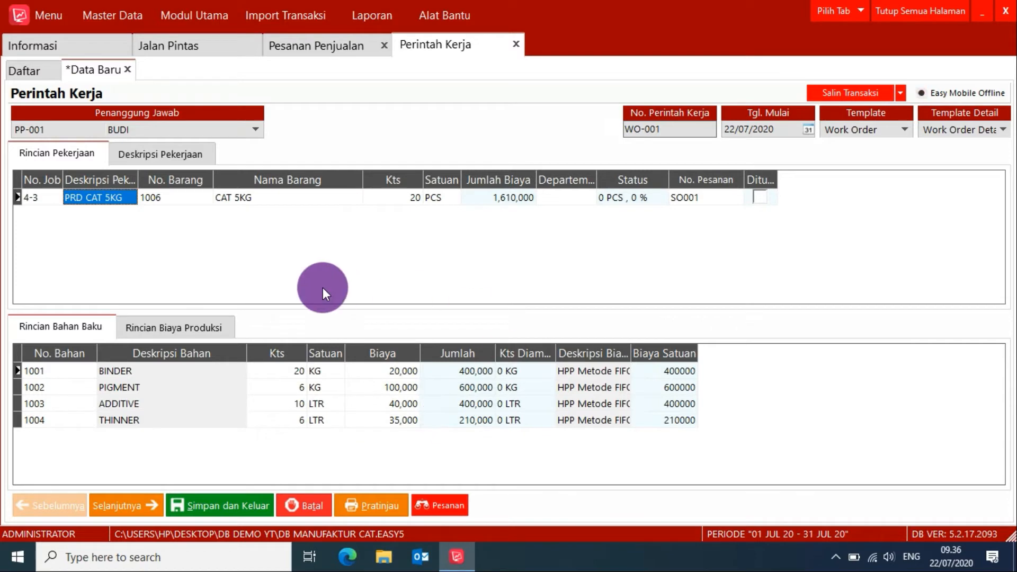
# Review the work order's print preview, then save and exit the work order.
pyautogui.click(374, 509)
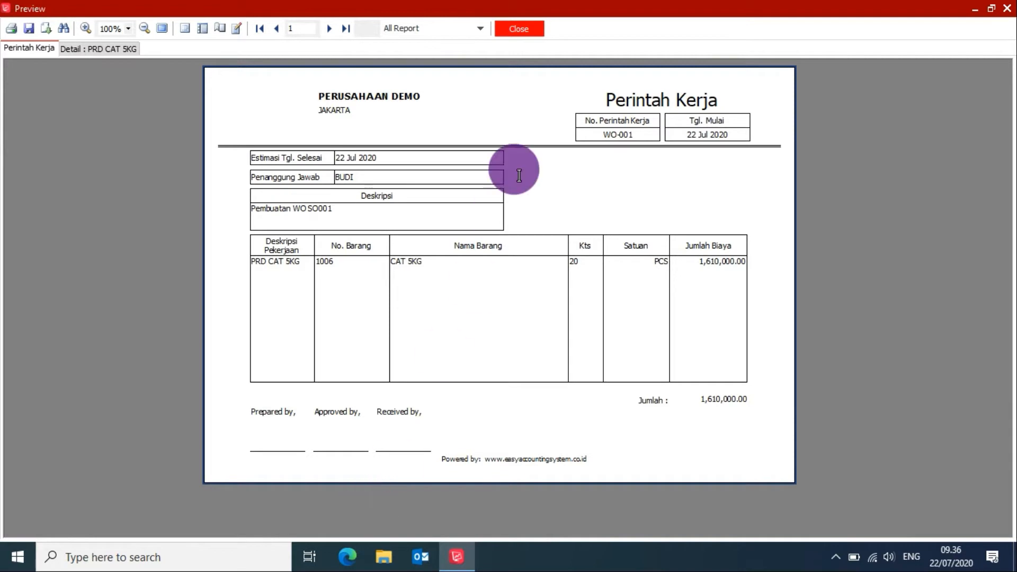
pyautogui.click(531, 34)
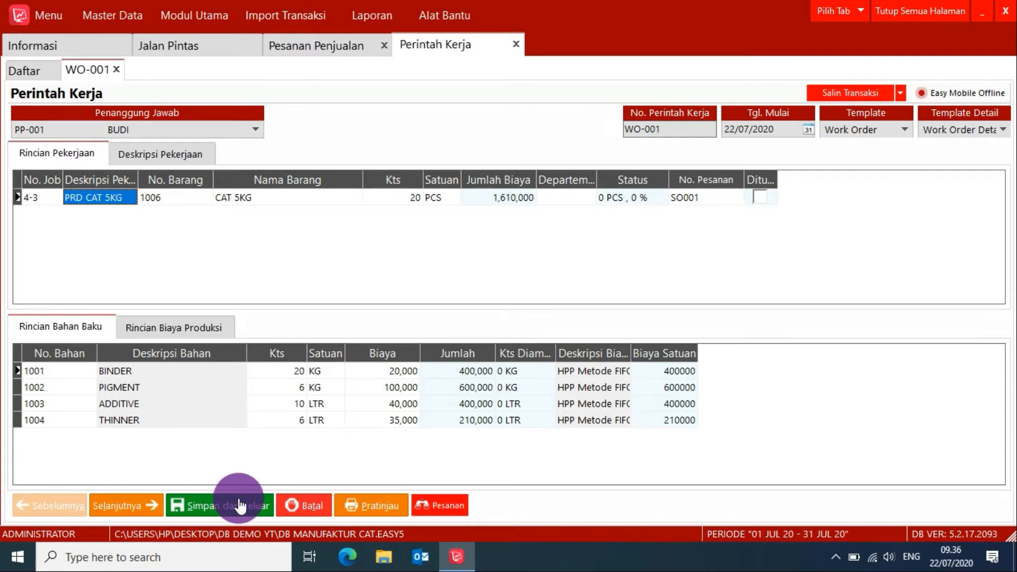
pyautogui.click(213, 507)
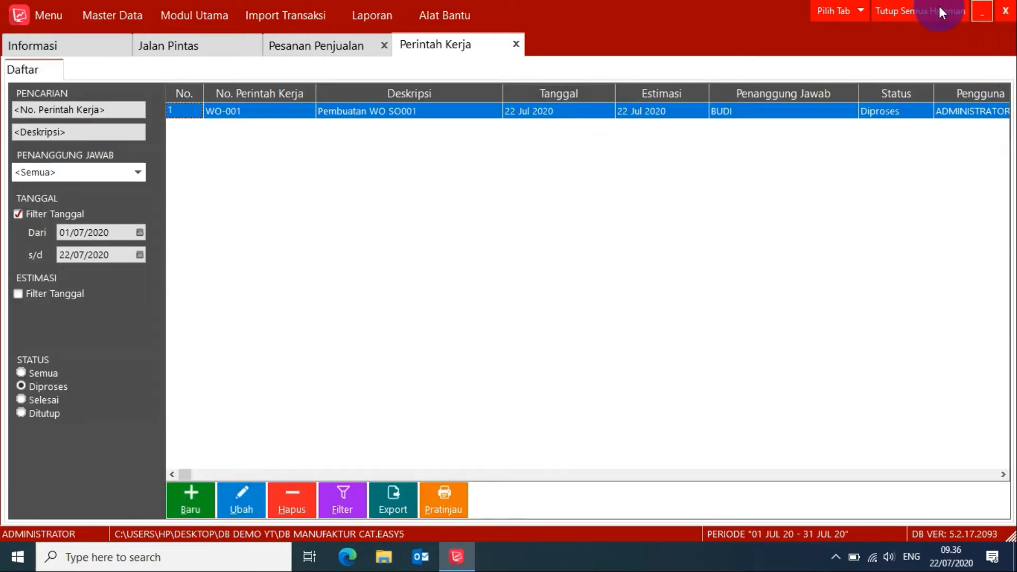
# Close the open pages, start a new raw material issue for work order WO-001, and open its raw material selection.
pyautogui.click(917, 8)
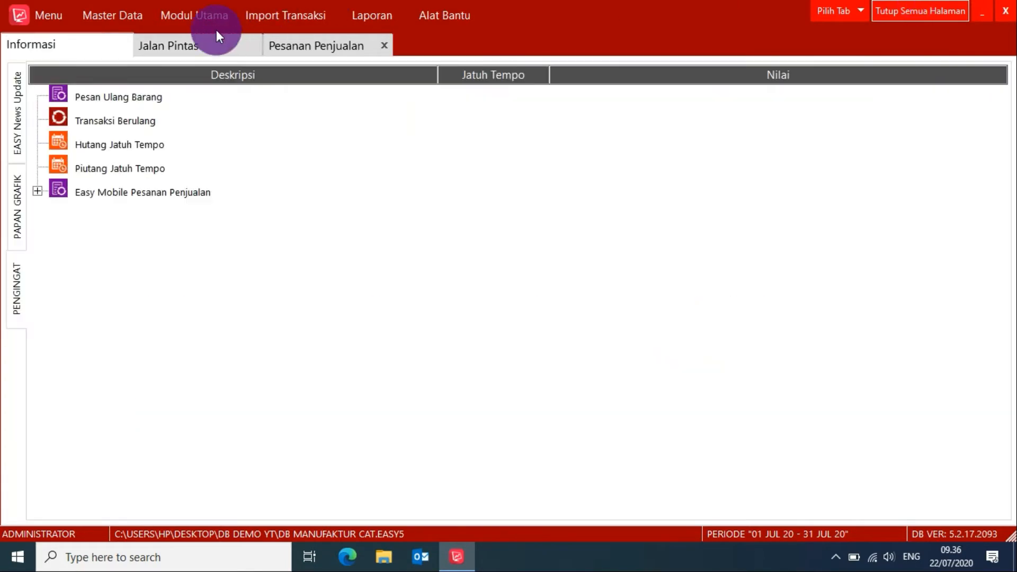
pyautogui.click(206, 46)
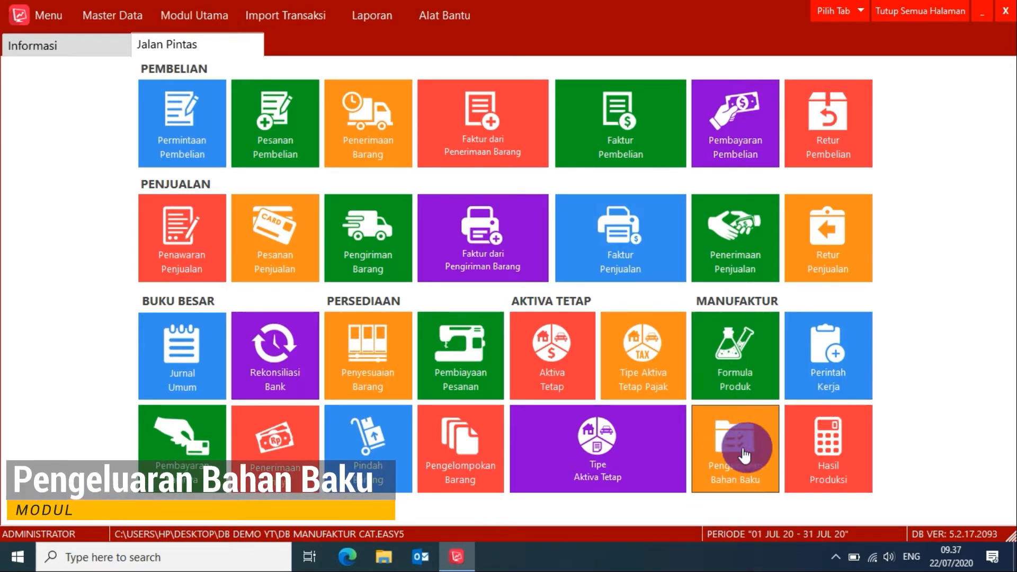
pyautogui.click(726, 454)
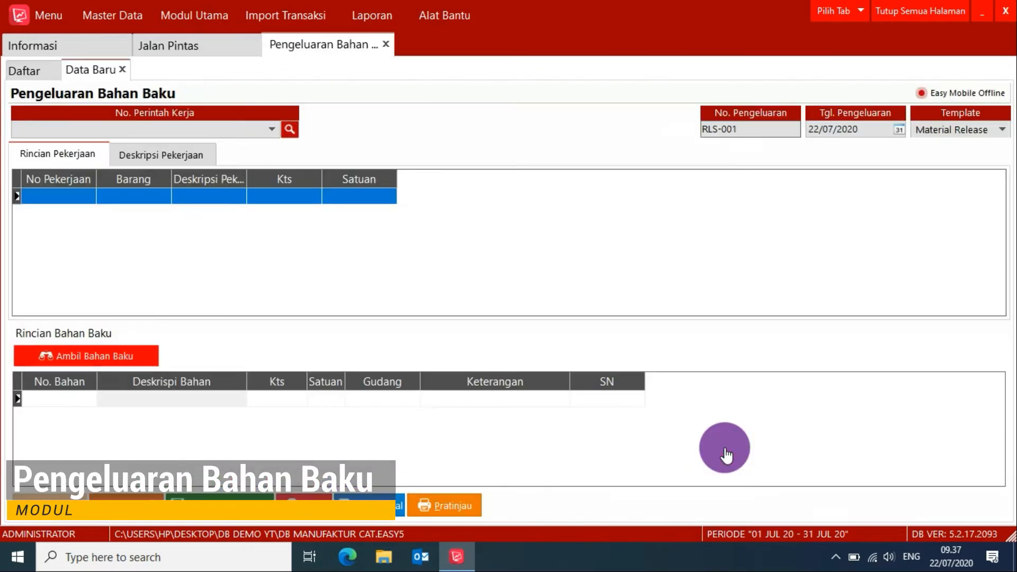
pyautogui.click(272, 128)
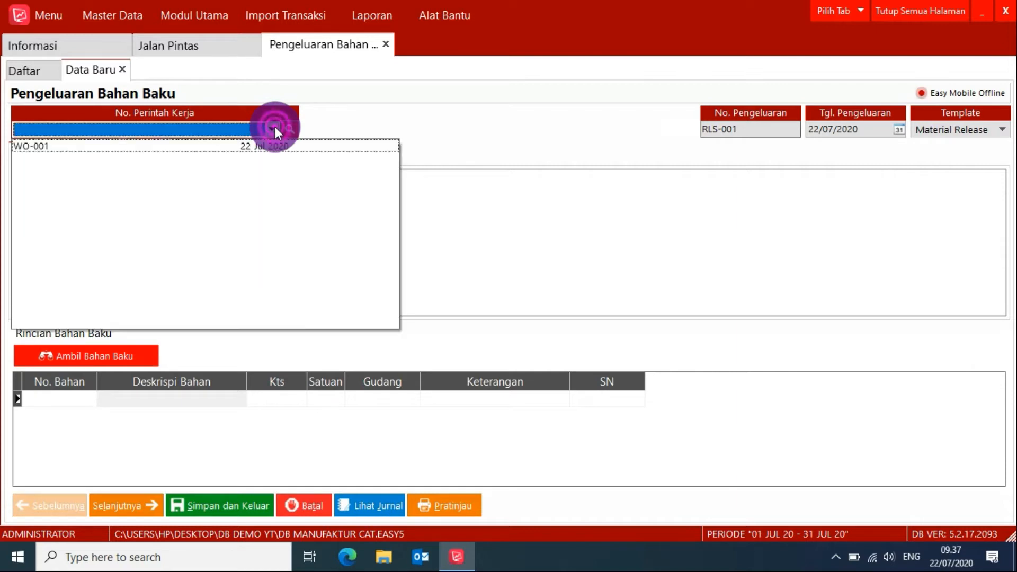
pyautogui.click(267, 145)
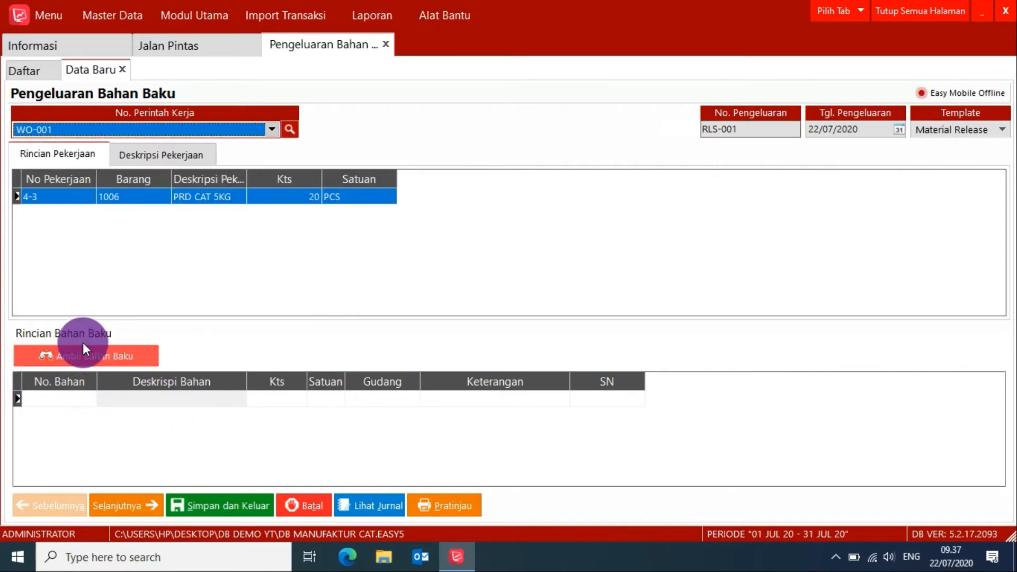
pyautogui.click(70, 355)
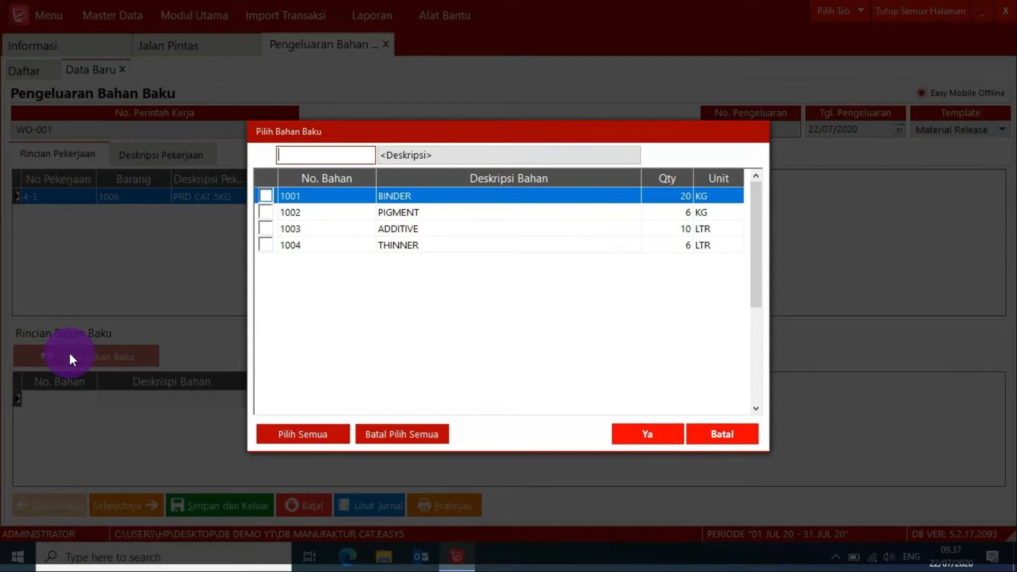
pyautogui.click(264, 196)
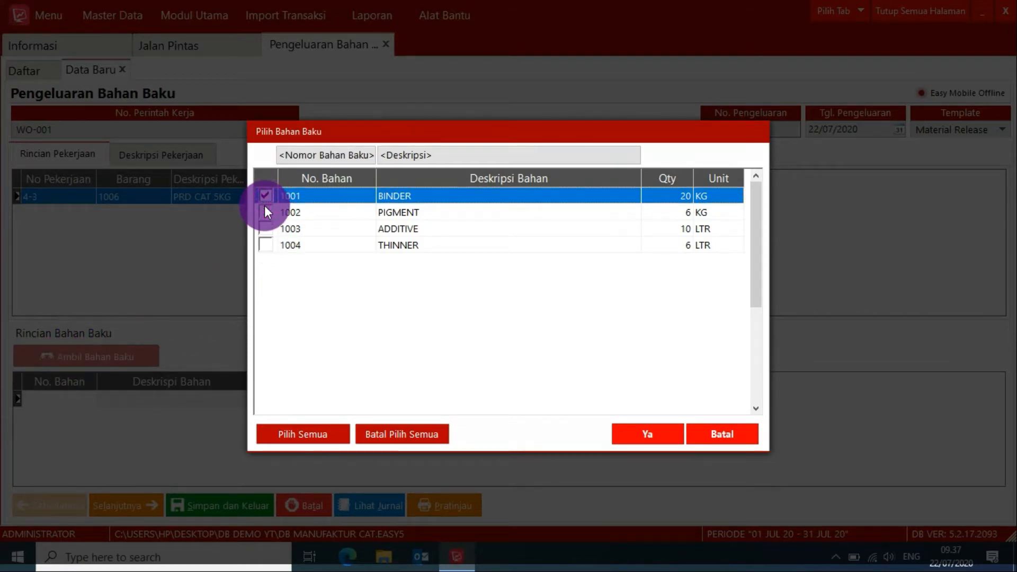
pyautogui.click(265, 213)
pyautogui.click(265, 229)
pyautogui.click(266, 245)
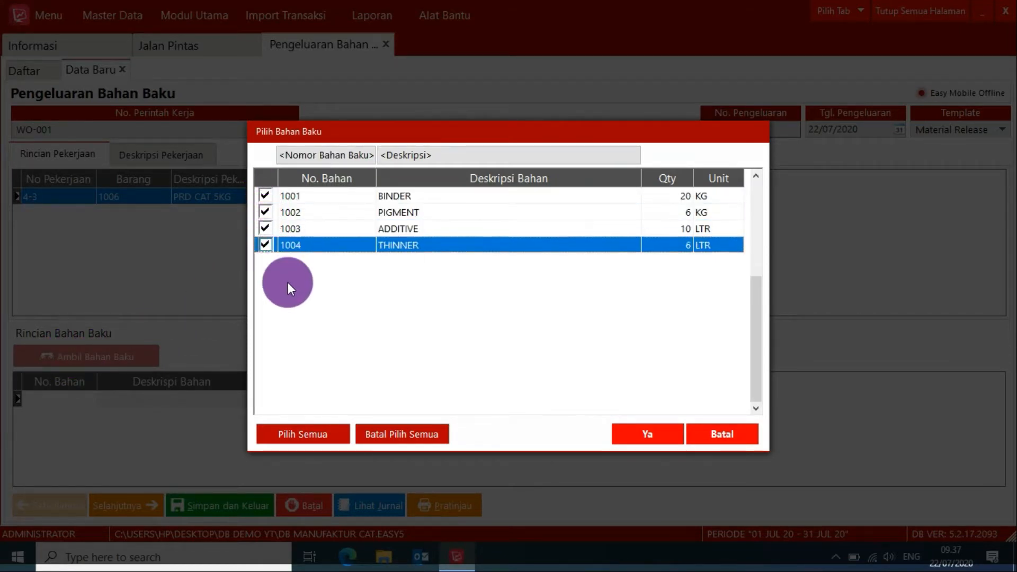
pyautogui.click(407, 434)
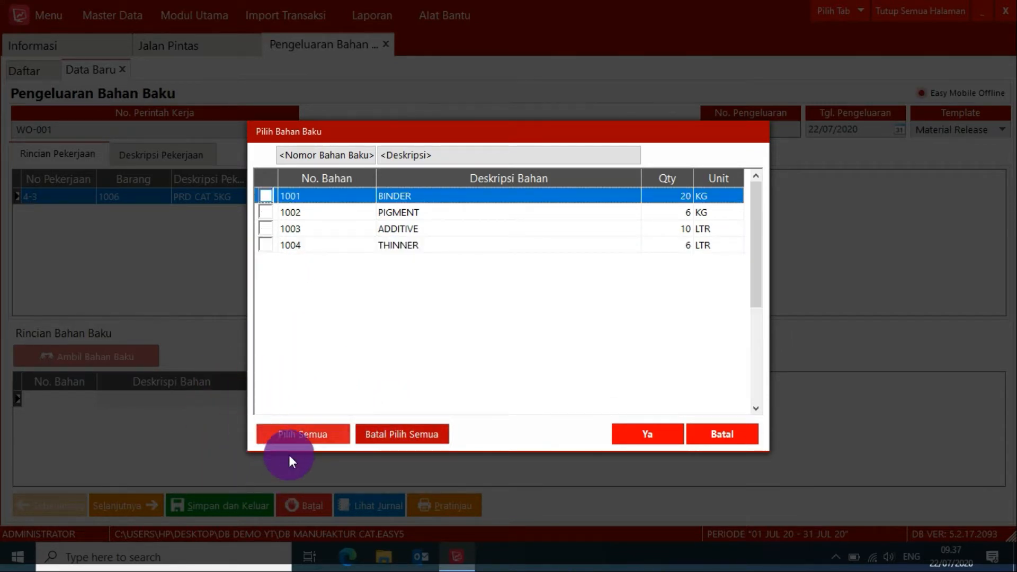
# Select all the work order's raw materials at once and add binder, pigment, additive and thinner to the issue.
pyautogui.click(285, 433)
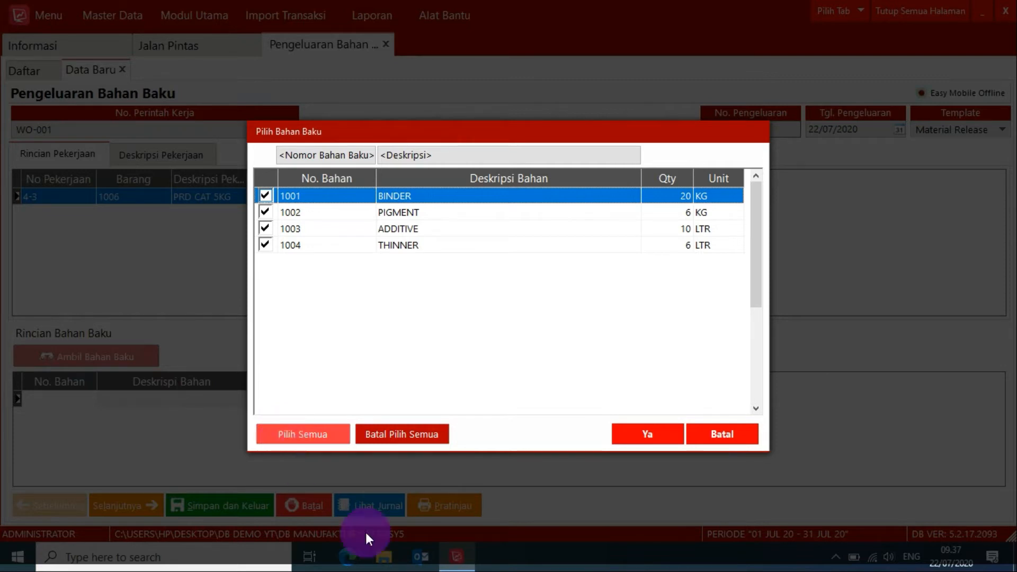
pyautogui.click(682, 441)
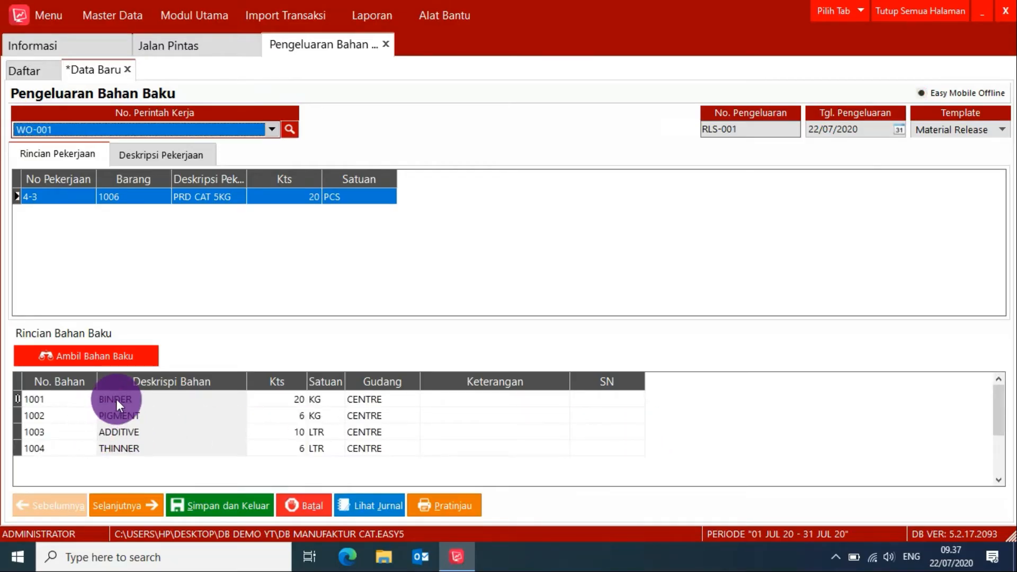
pyautogui.moveTo(116, 399); pyautogui.dragTo(129, 442)
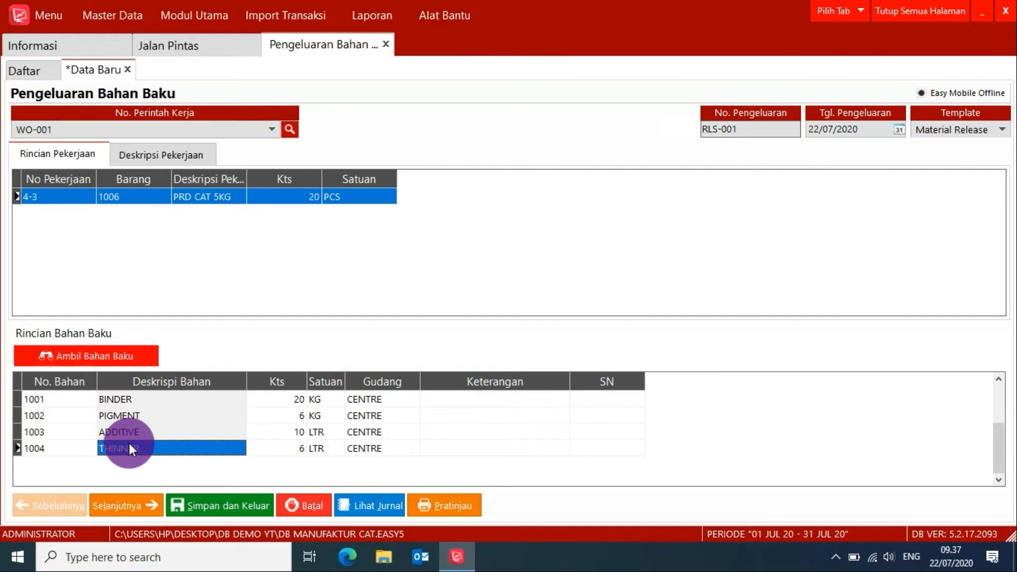
pyautogui.press('Down')
pyautogui.click(77, 465)
pyautogui.click(78, 465)
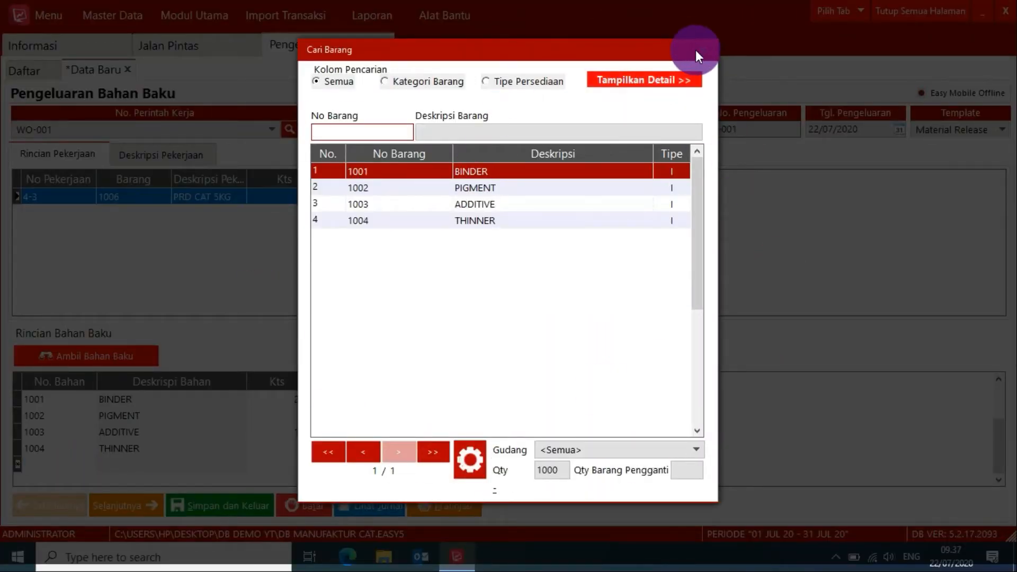
pyautogui.click(698, 50)
pyautogui.press('Up')
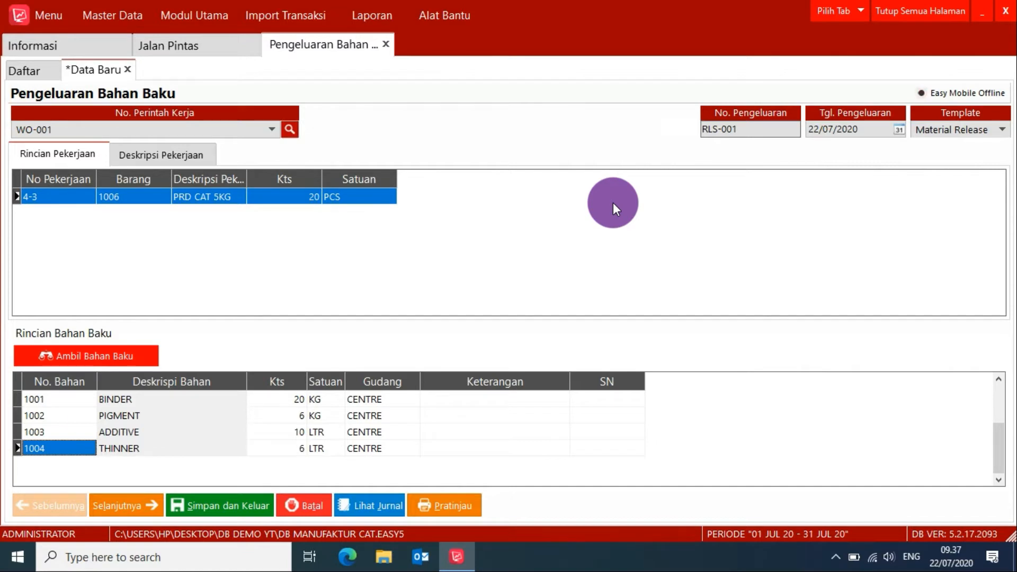
# Review the raw material issue's print preview and warehouse, then save and exit the issue.
pyautogui.click(449, 508)
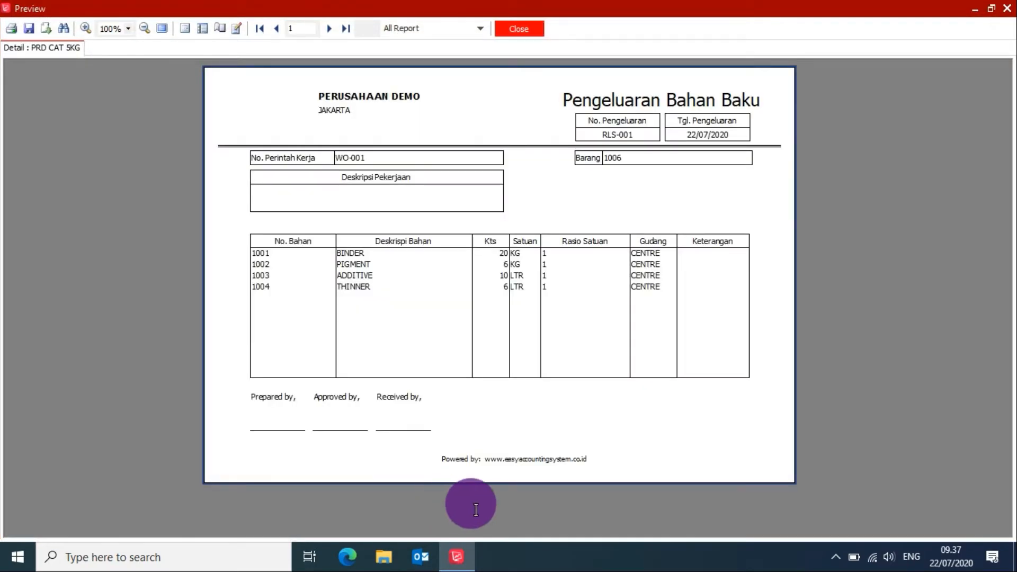
pyautogui.click(503, 27)
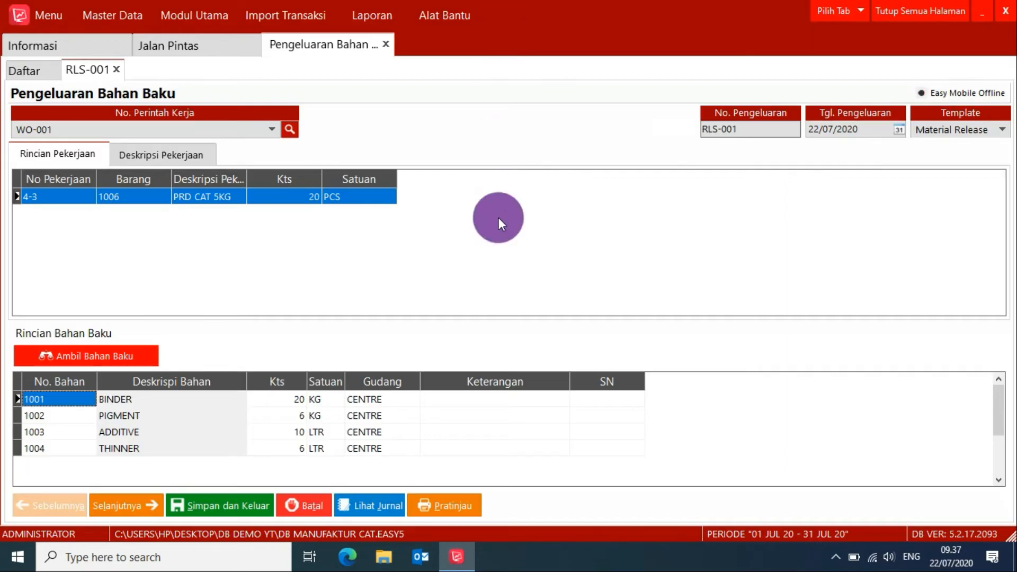
pyautogui.click(388, 399)
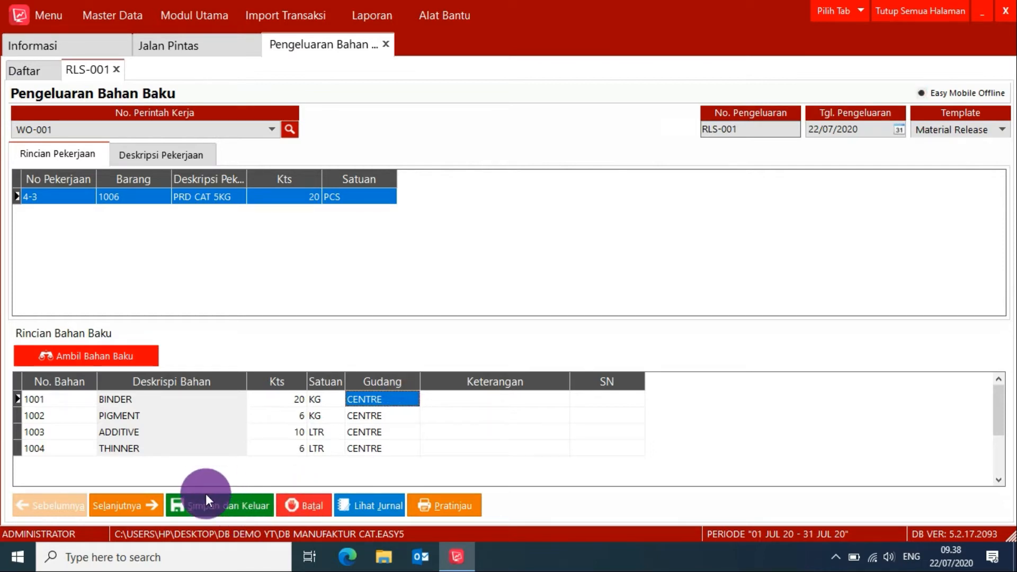
pyautogui.click(214, 506)
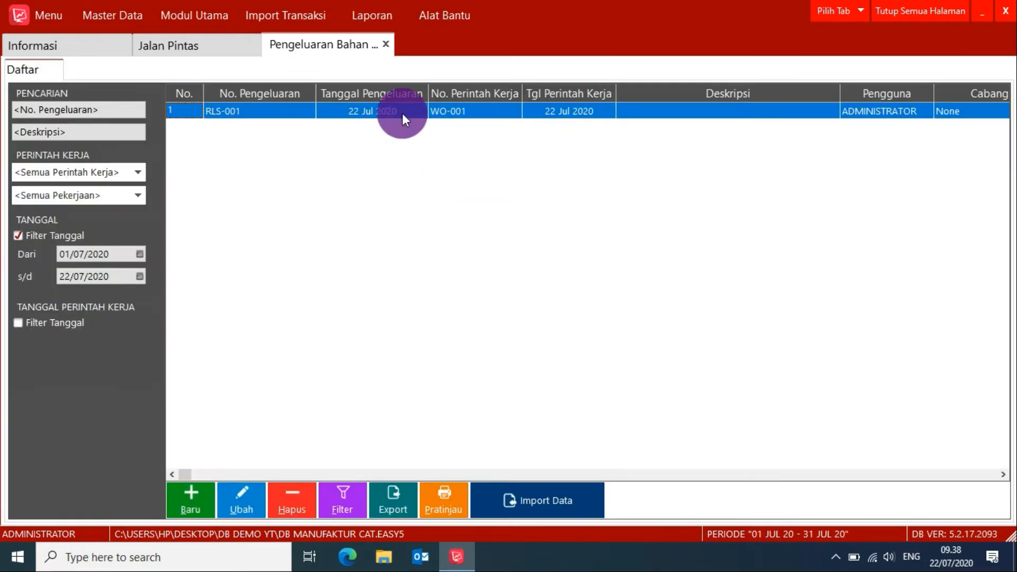
# Start a new production result for work order WO-001 and load its finished product, CAT 5KG.
pyautogui.click(204, 46)
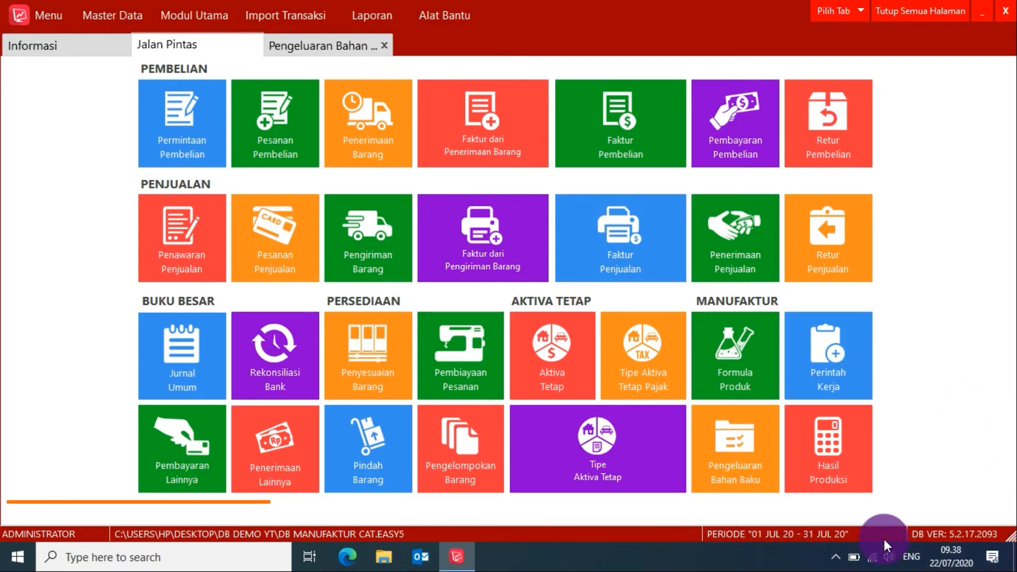
pyautogui.click(820, 444)
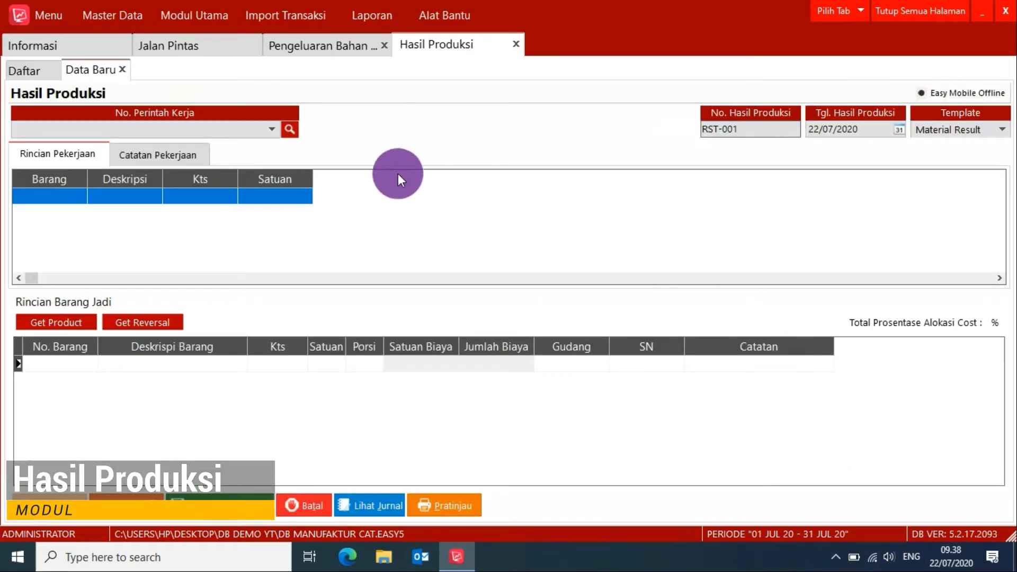
pyautogui.click(271, 130)
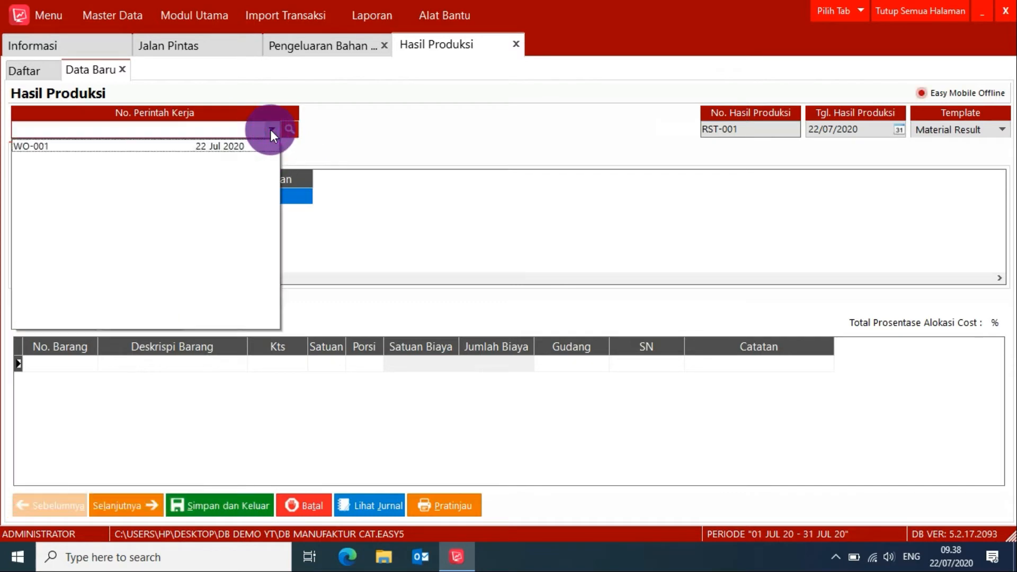
pyautogui.click(232, 141)
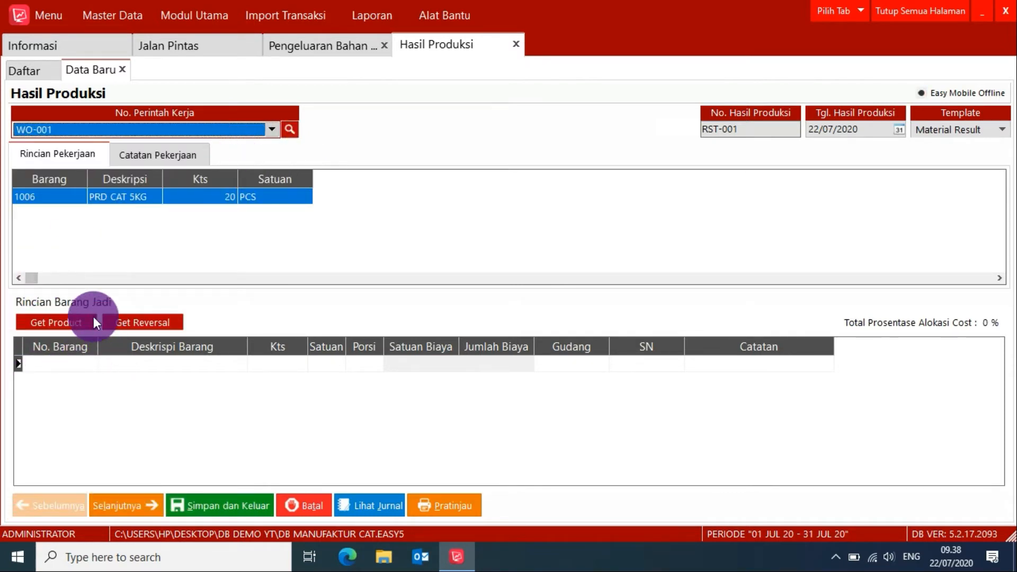
pyautogui.click(65, 323)
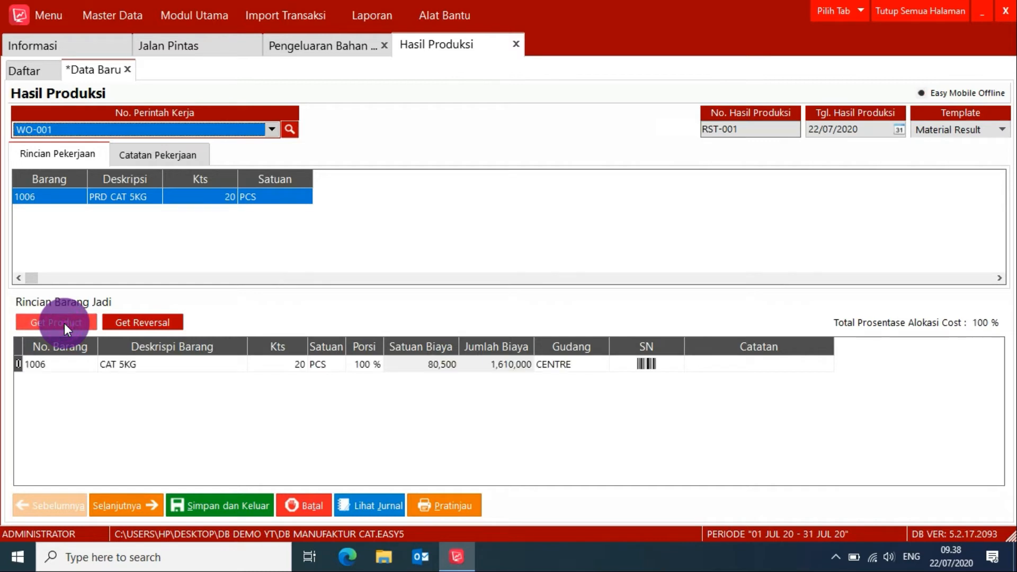
pyautogui.click(119, 368)
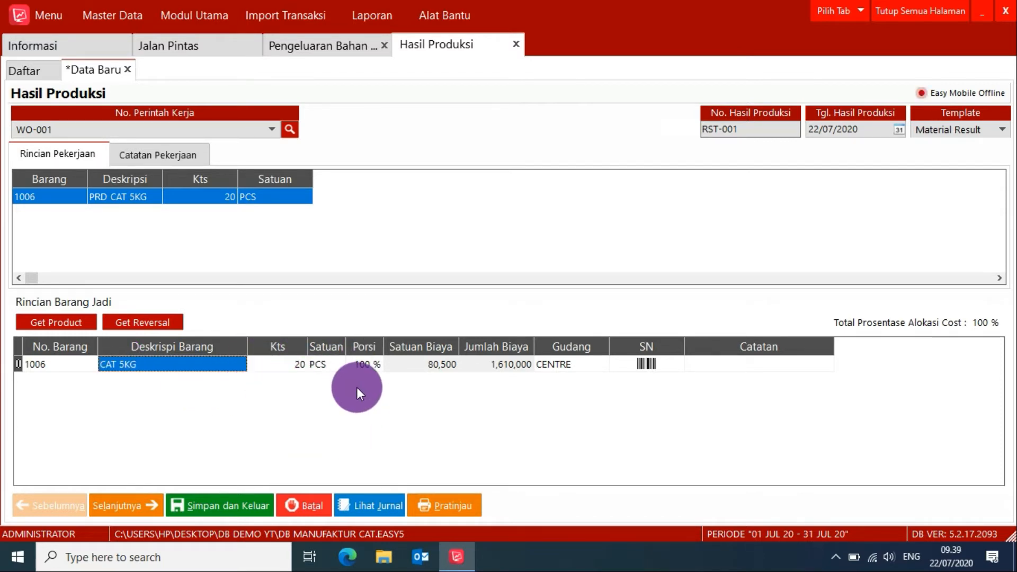
# Open the batch number entry for CAT 5KG and add batch WHT1001 with quantity 5.
pyautogui.click(646, 363)
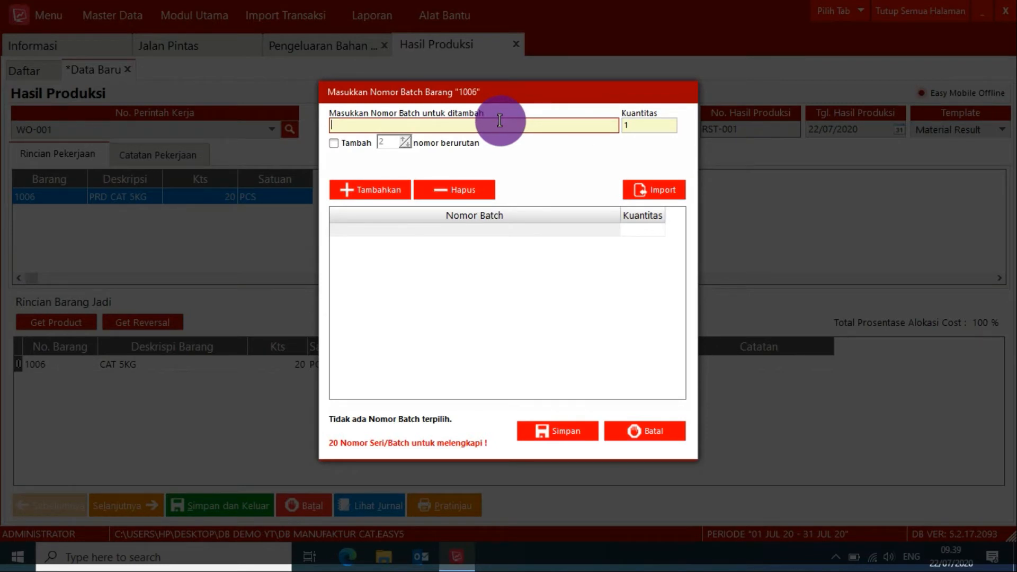
pyautogui.write('WHT1001')
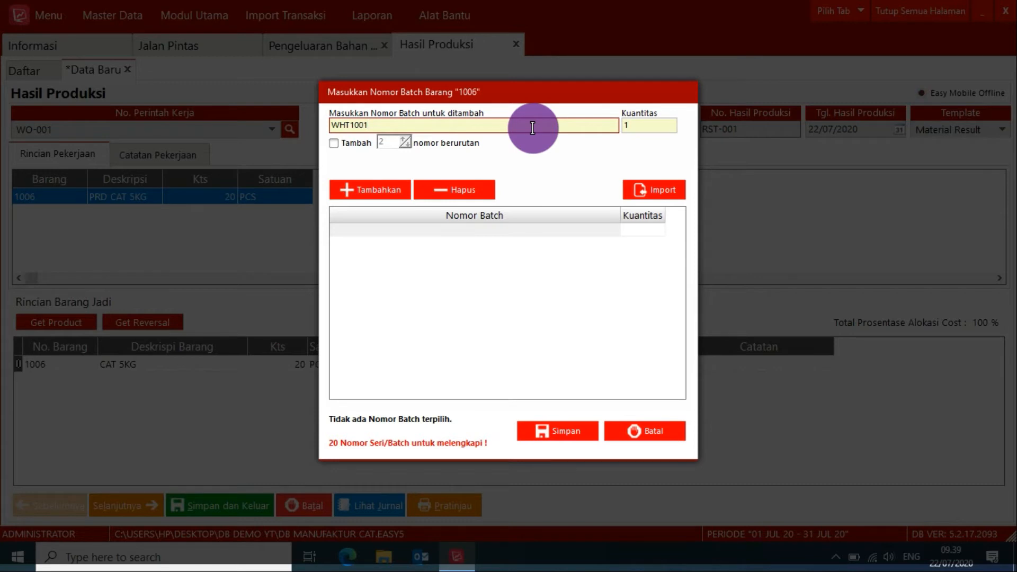
pyautogui.click(644, 125)
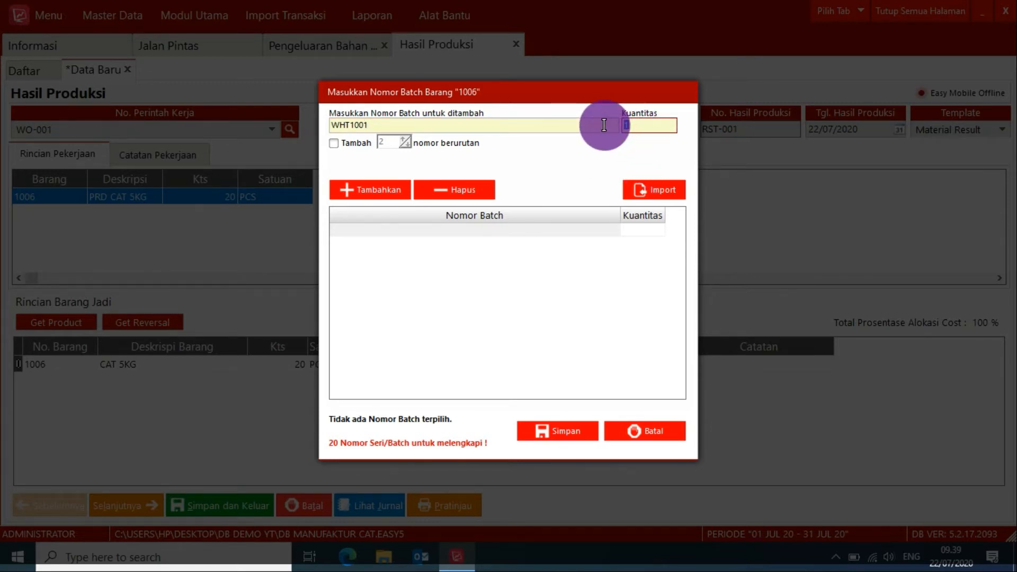
pyautogui.write('5')
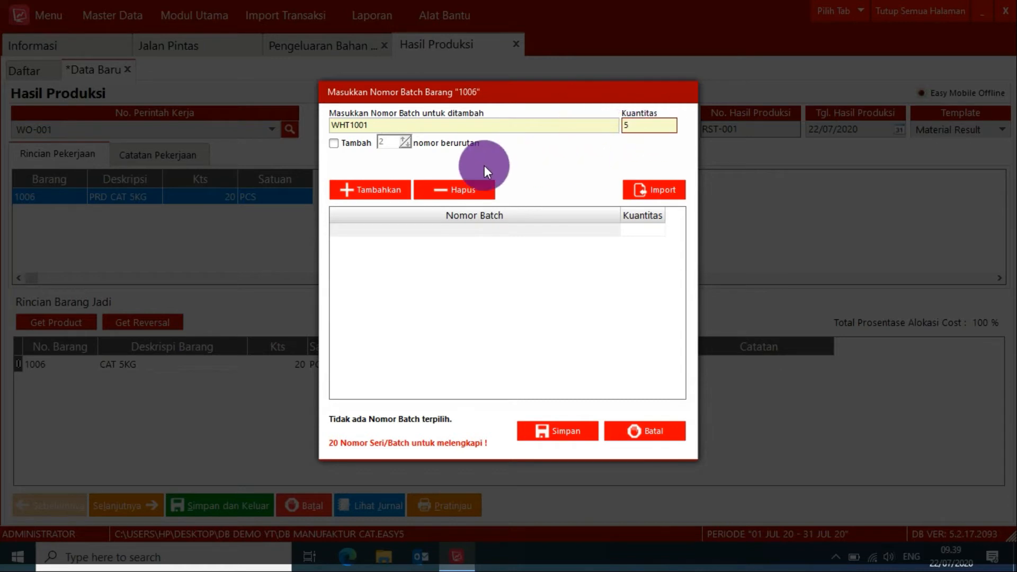
pyautogui.click(373, 188)
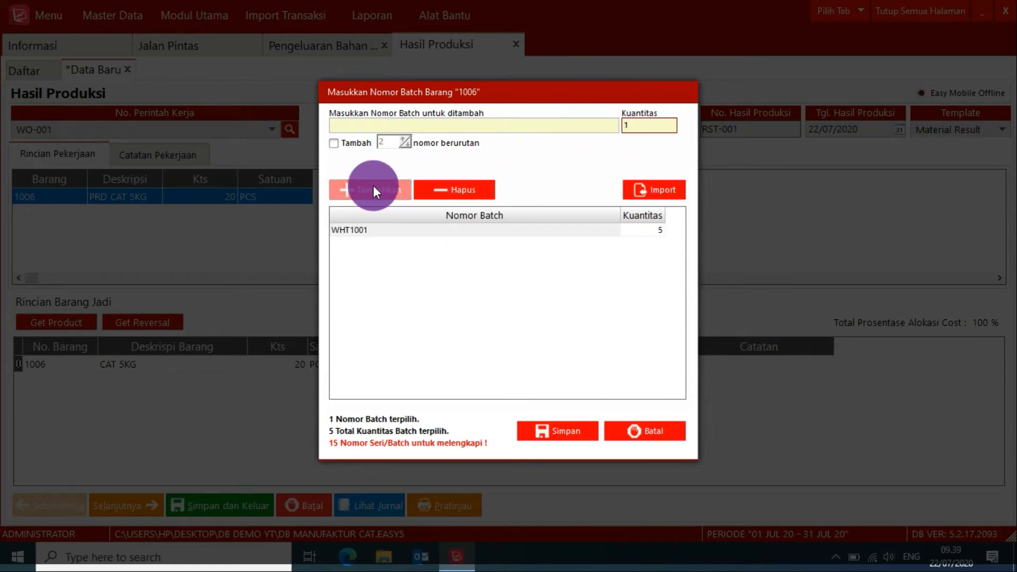
# Add batch RED1001 with quantity 5 to the CAT 5KG product.
pyautogui.click(385, 127)
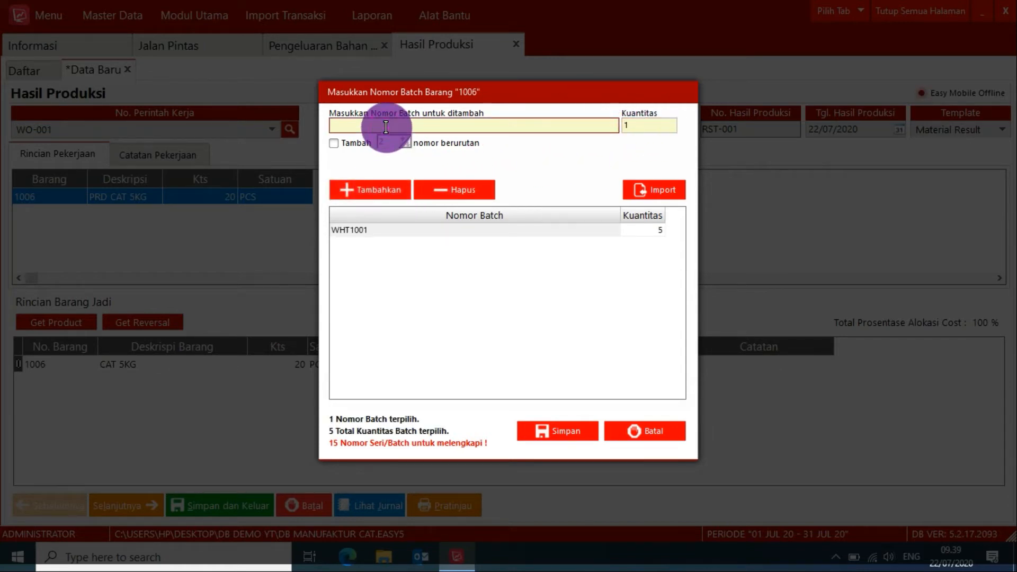
pyautogui.write('RED1001')
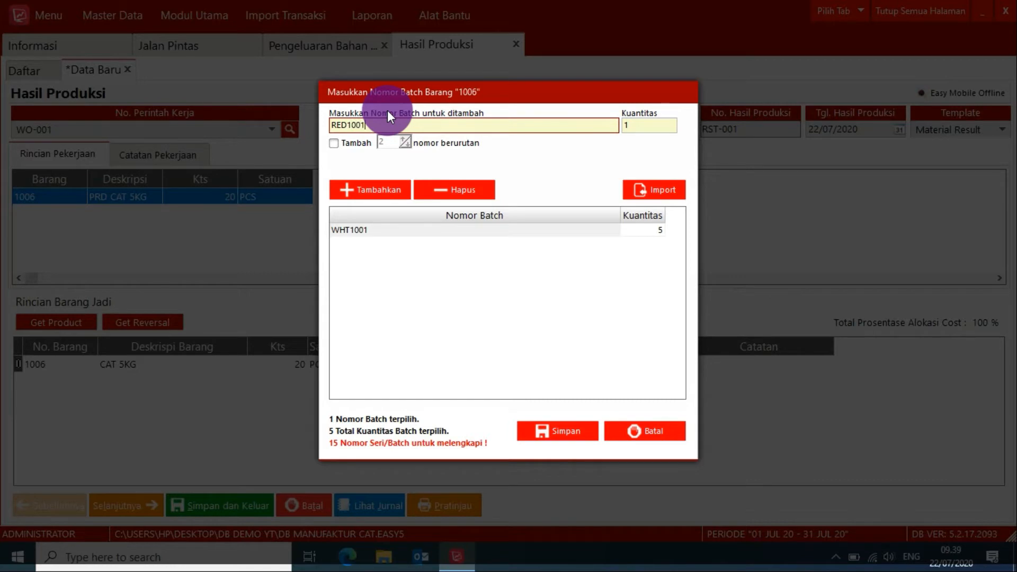
pyautogui.click(639, 123)
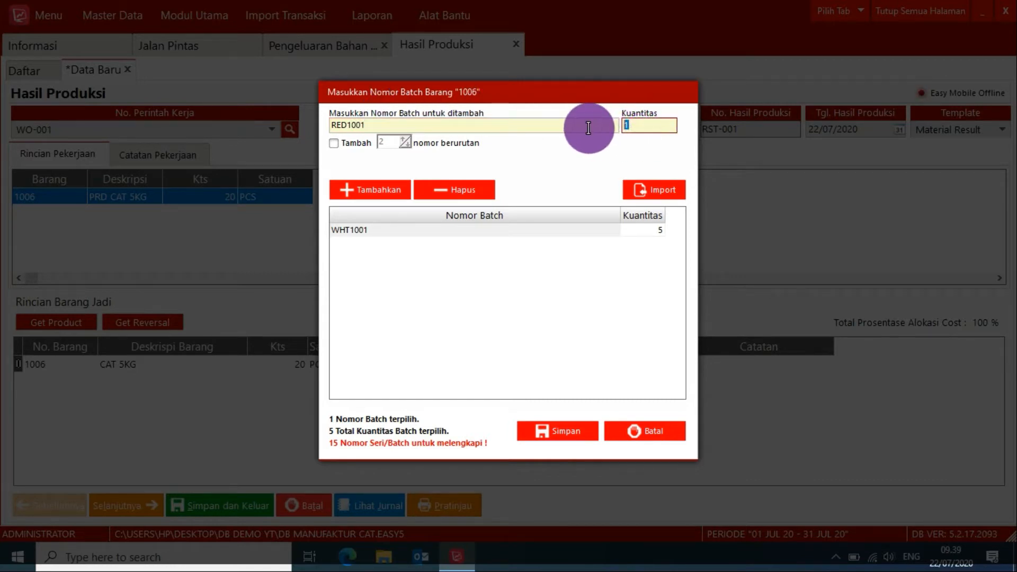
pyautogui.write('5')
pyautogui.click(370, 189)
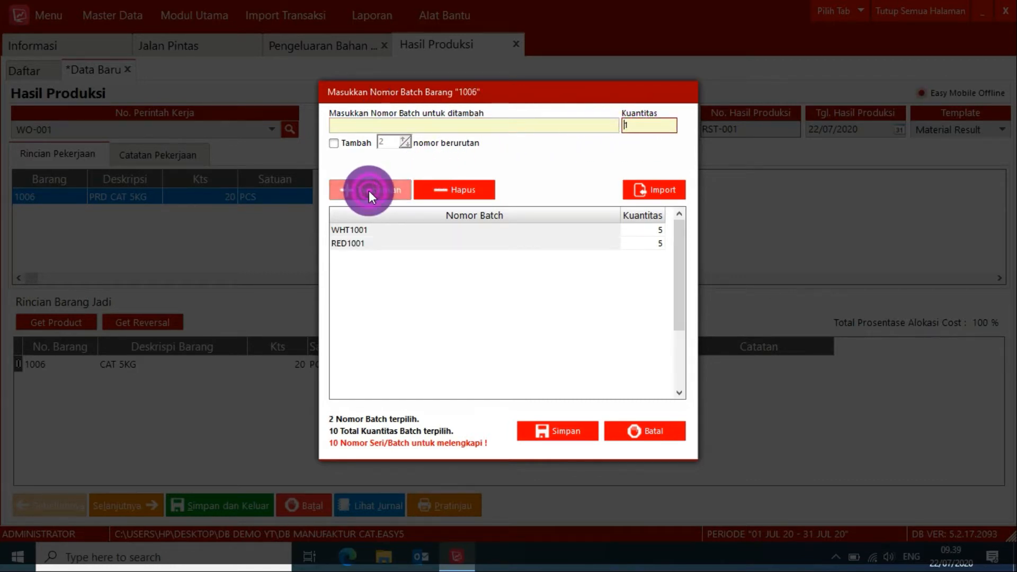
# Add batch YLW1001 with quantity 5 to the CAT 5KG product.
pyautogui.click(354, 124)
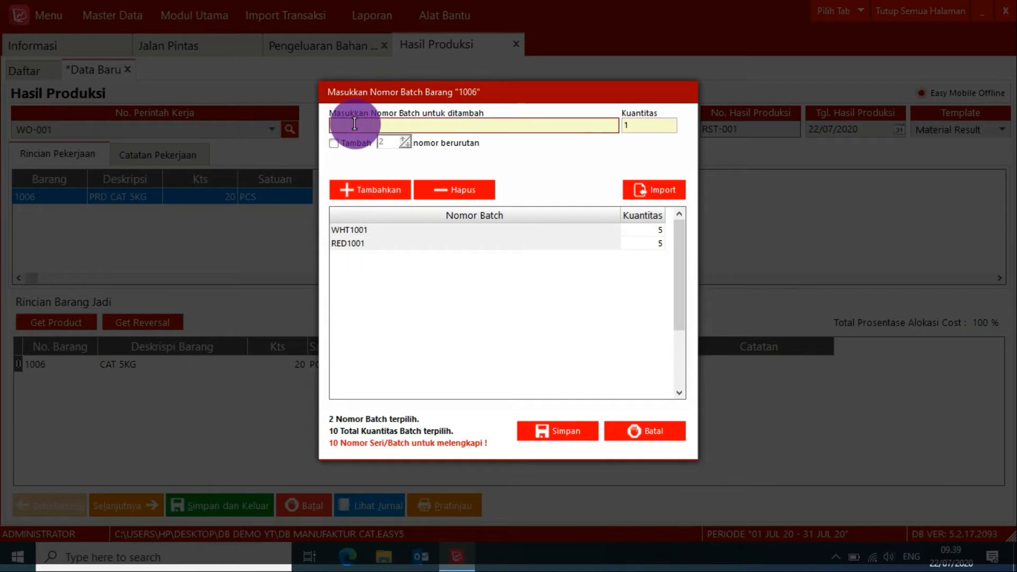
pyautogui.write('YLW1001')
pyautogui.click(625, 125)
pyautogui.write('5')
pyautogui.click(376, 188)
# Add batch BLU1001 with quantity 5 to the CAT 5KG product and save the batch number list.
pyautogui.click(366, 122)
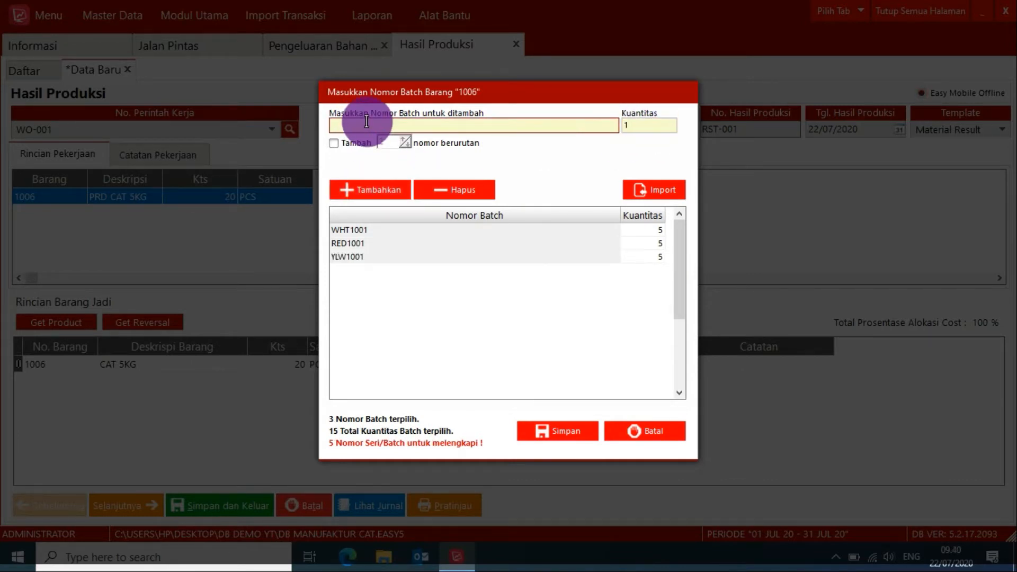
pyautogui.write('BLU1001')
pyautogui.click(633, 125)
pyautogui.write('5')
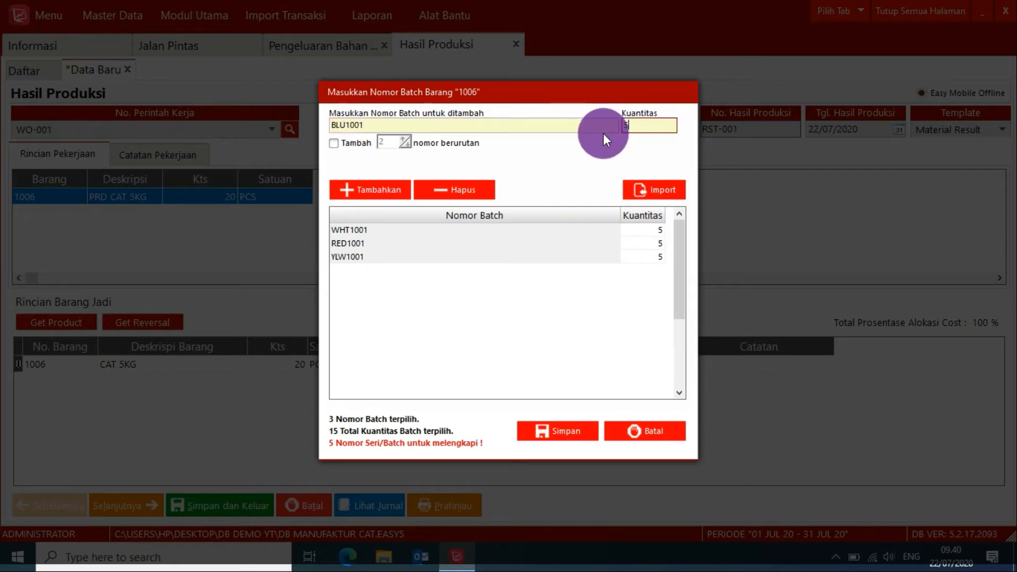
pyautogui.click(372, 190)
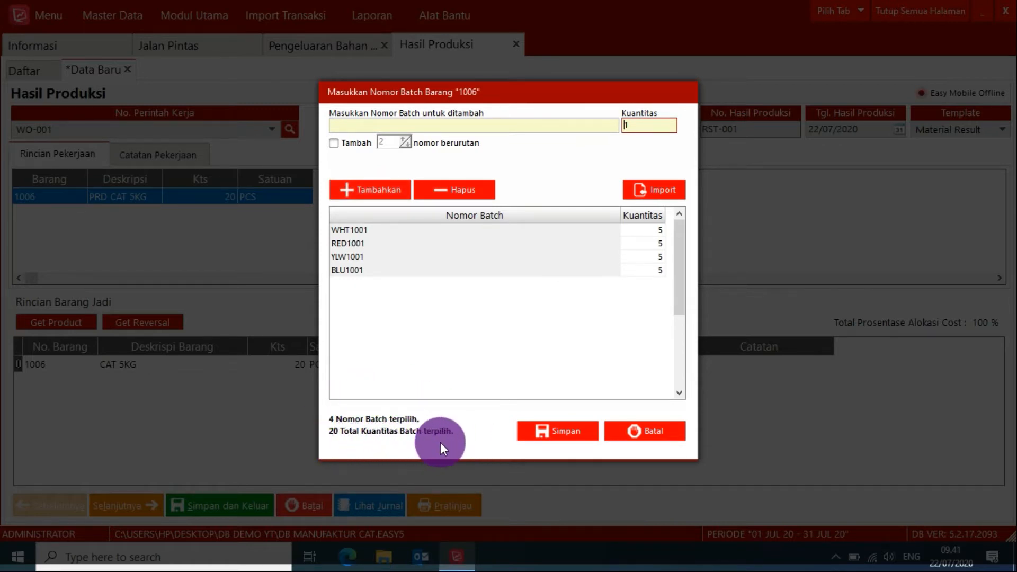
pyautogui.click(563, 431)
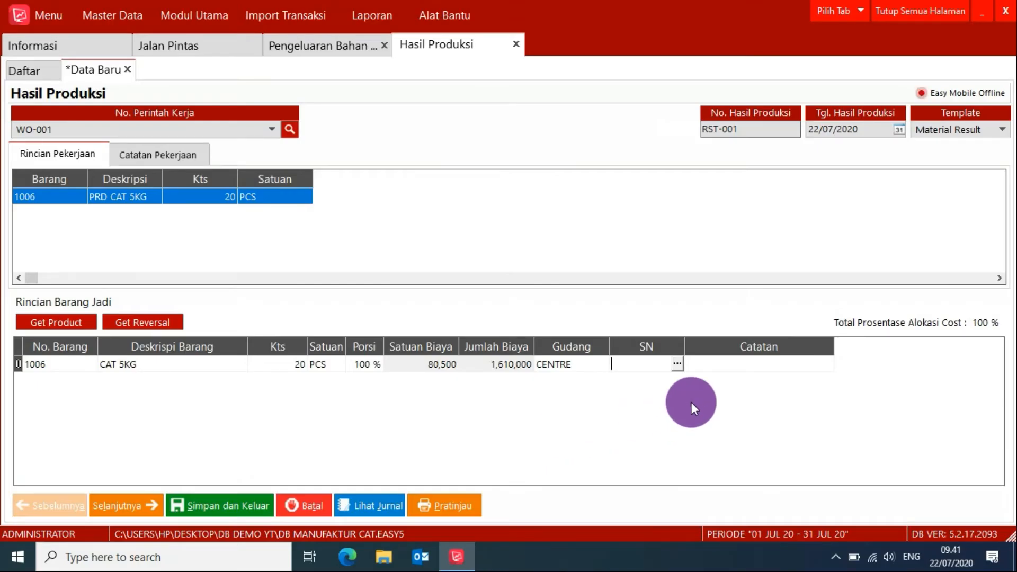
# Preview the production result form for CAT 5KG, then save and exit the record.
pyautogui.click(728, 365)
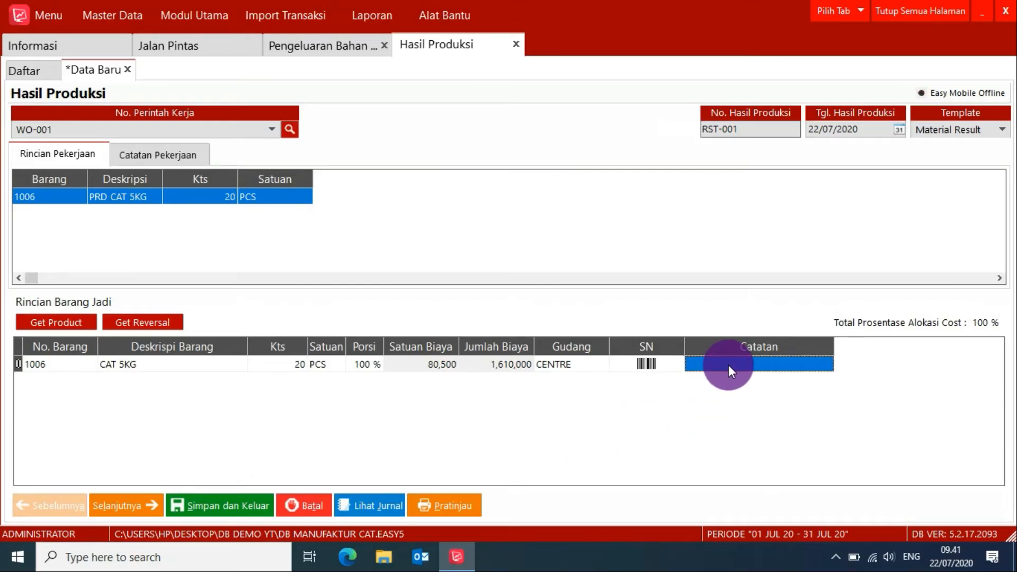
pyautogui.click(445, 506)
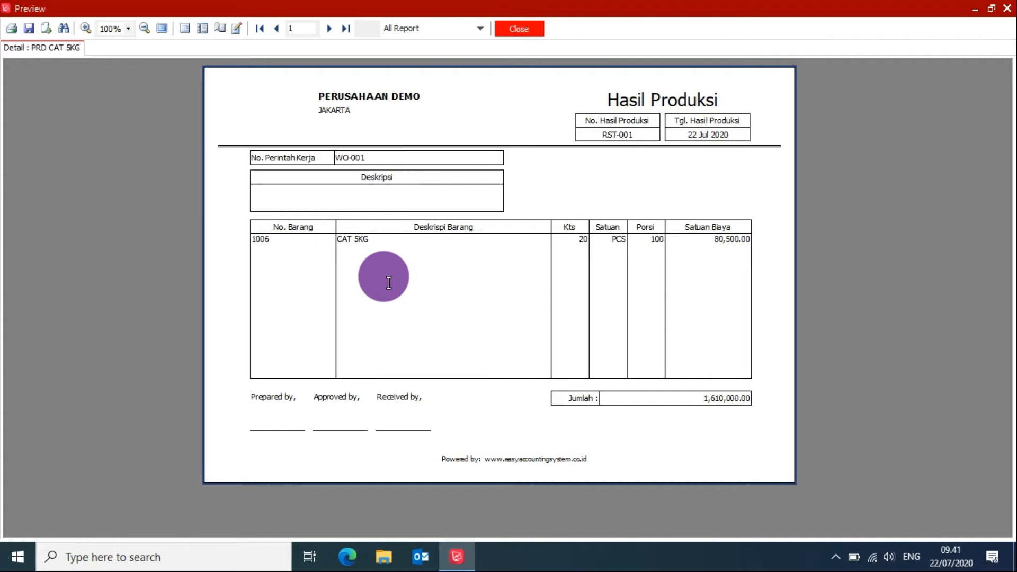
pyautogui.click(514, 29)
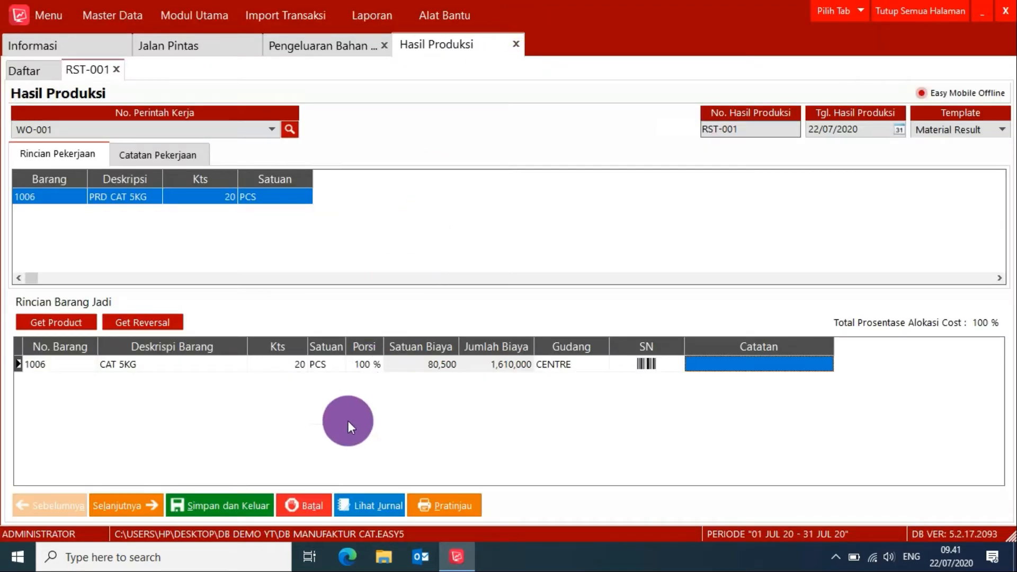
pyautogui.click(212, 505)
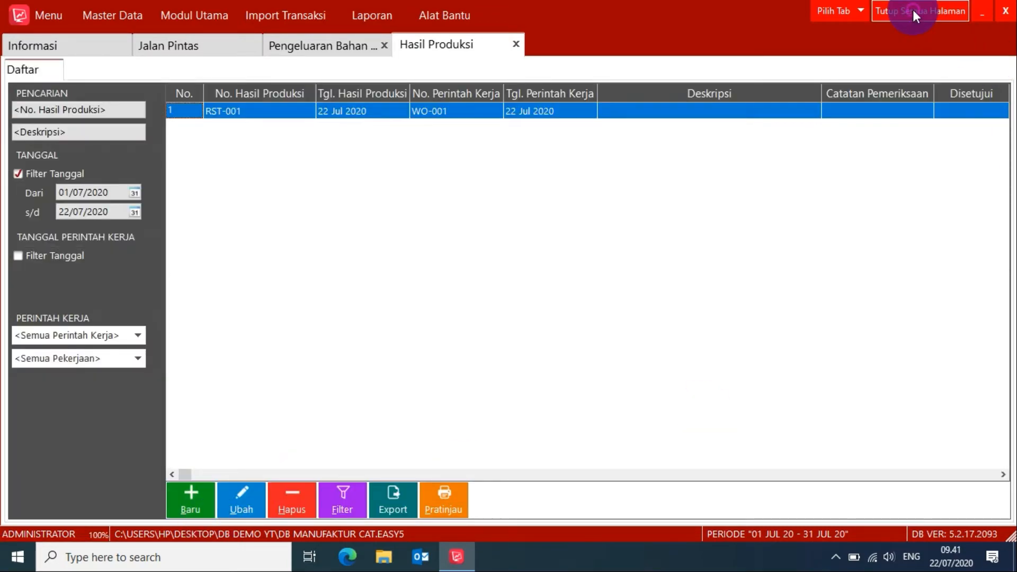
# Close all open pages and open the inventory item list (Barang).
pyautogui.click(913, 9)
pyautogui.click(234, 49)
pyautogui.click(207, 17)
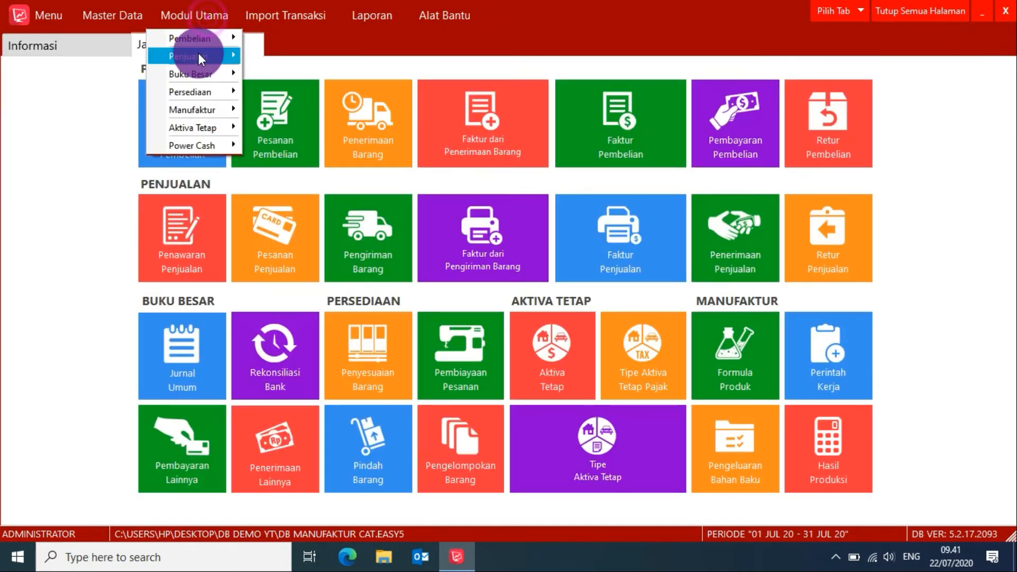
pyautogui.moveTo(217, 91)
pyautogui.click(248, 93)
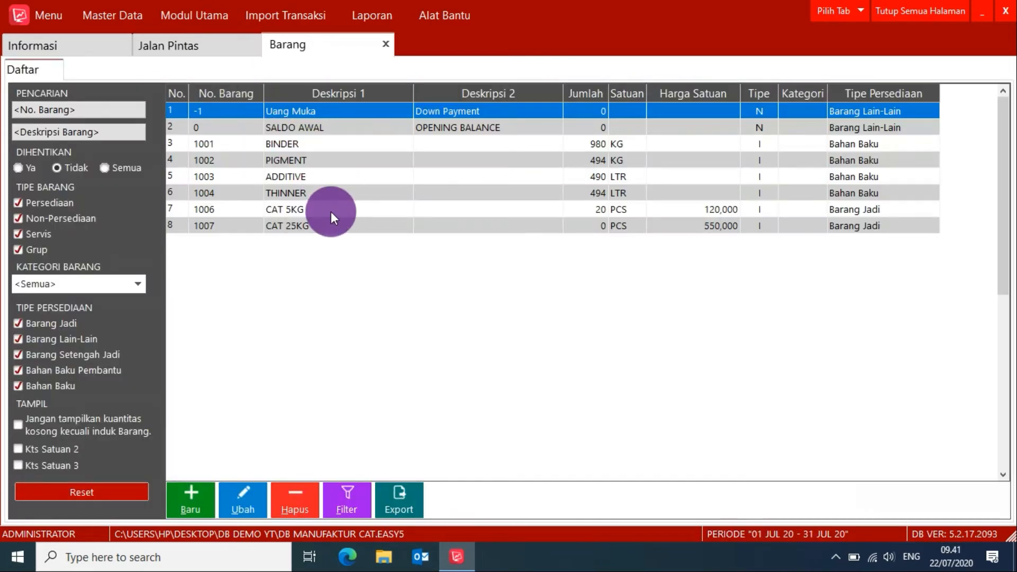
# Check the stock quantities of CAT 5KG and the raw materials BINDER, PIGMENT, ADDITIVE and THINNER in the item list.
pyautogui.click(326, 210)
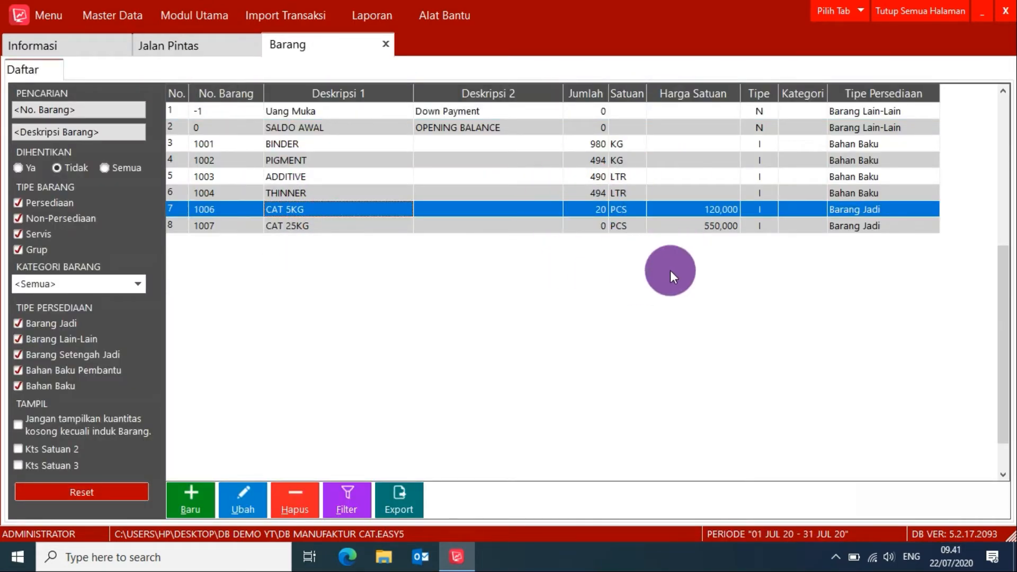
pyautogui.click(289, 142)
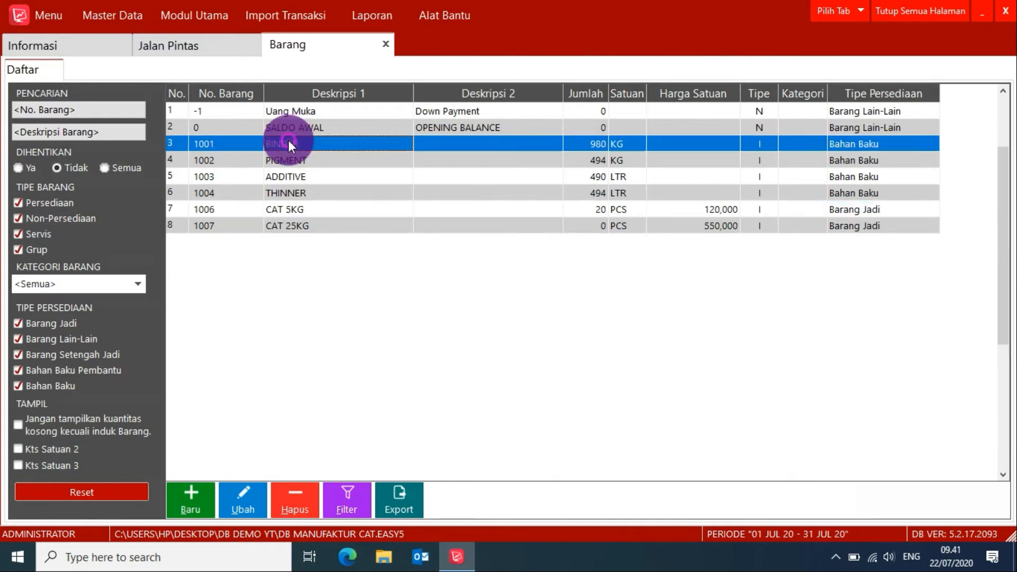
pyautogui.click(292, 158)
pyautogui.click(293, 177)
pyautogui.click(294, 188)
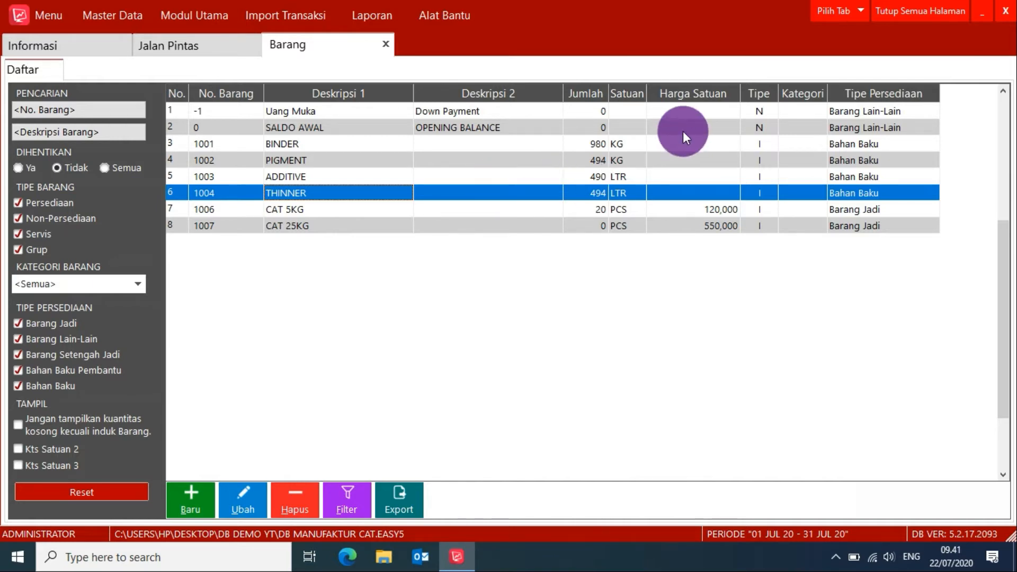
# Generate the item report Nomor Serial/Produksi Tersedia as of 22/07/2020 to check the available batches.
pyautogui.click(212, 50)
pyautogui.click(378, 18)
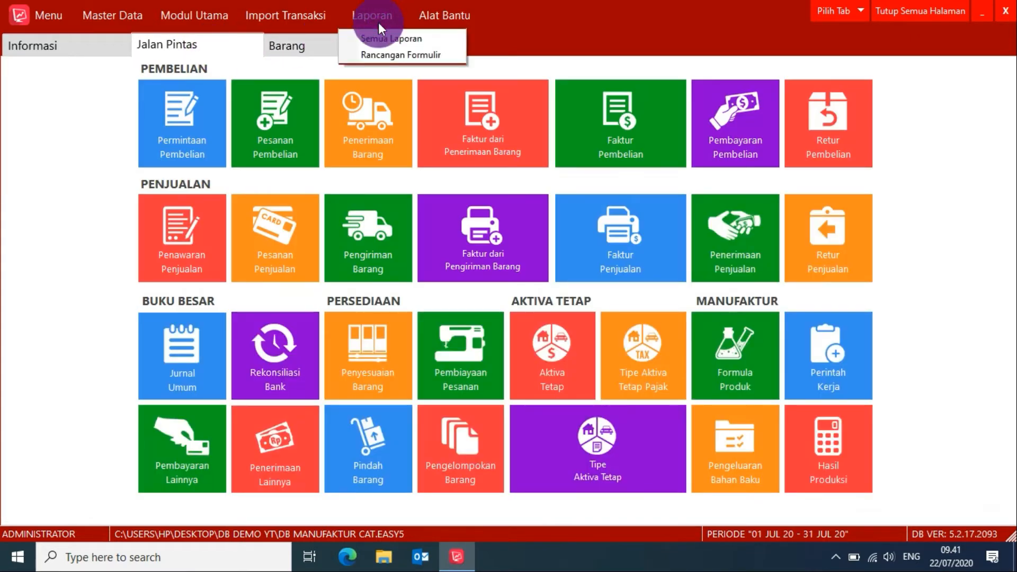
pyautogui.click(382, 38)
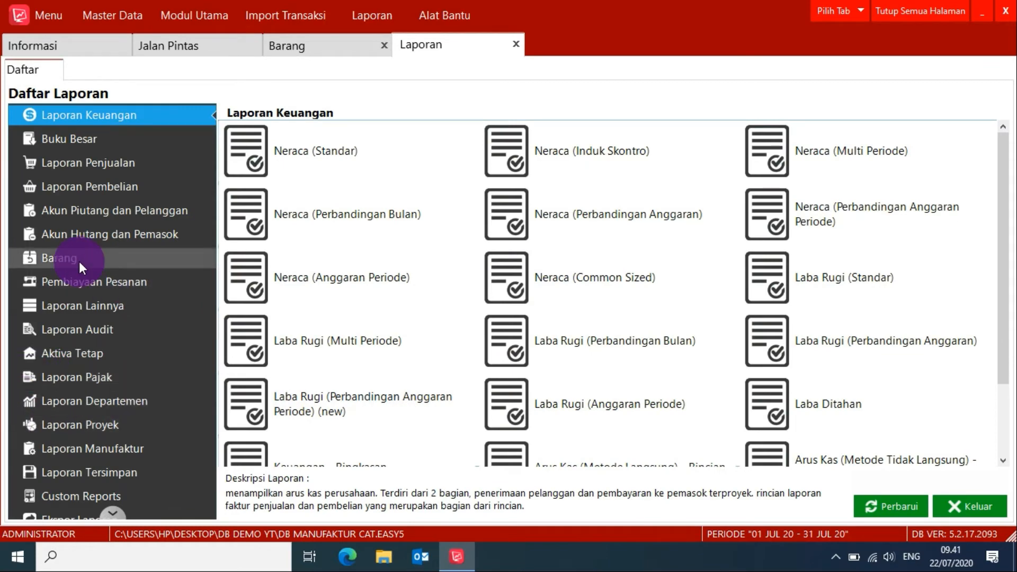
pyautogui.click(78, 261)
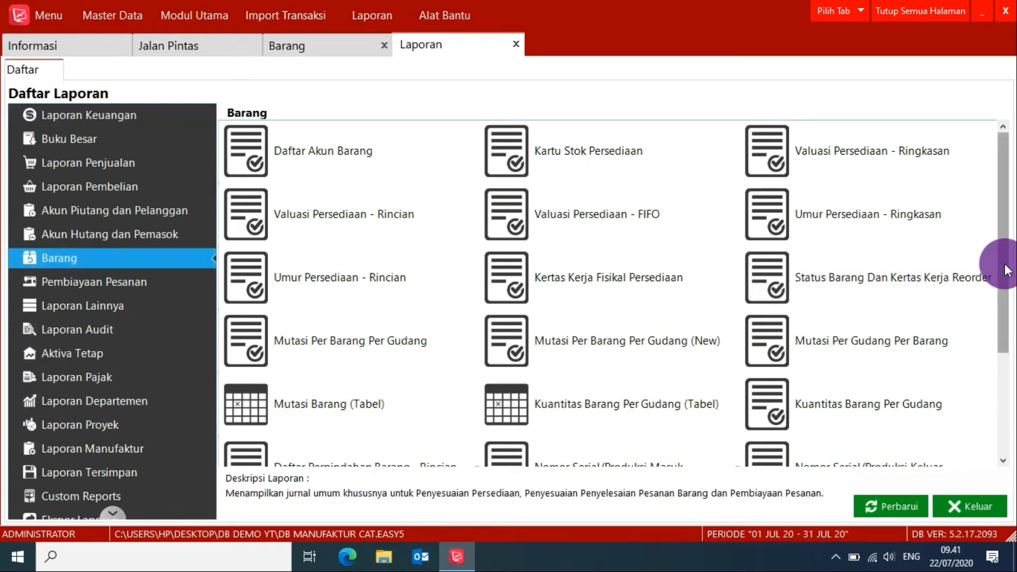
pyautogui.moveTo(1006, 271); pyautogui.dragTo(992, 341)
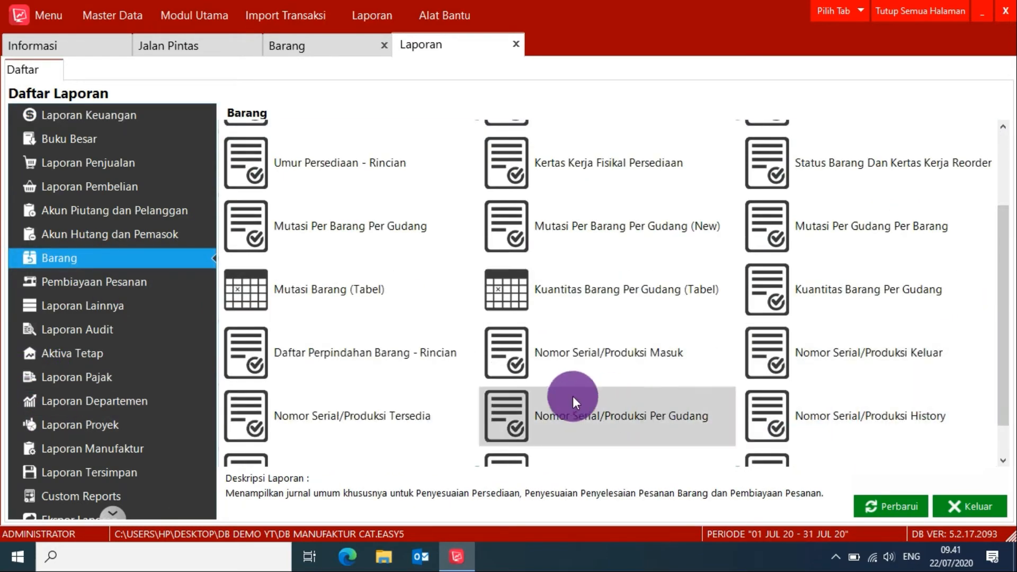
pyautogui.click(329, 415)
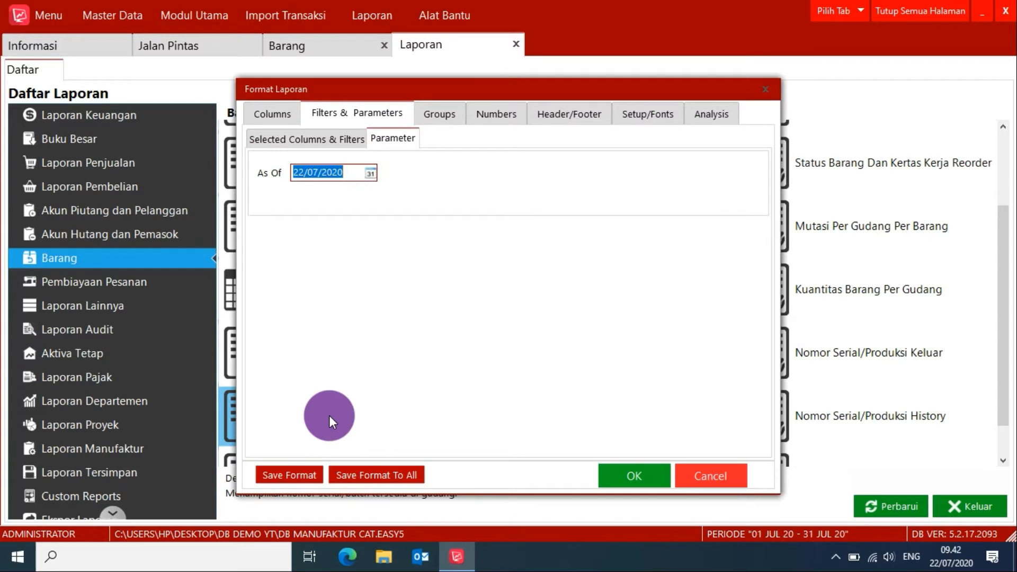
pyautogui.click(649, 471)
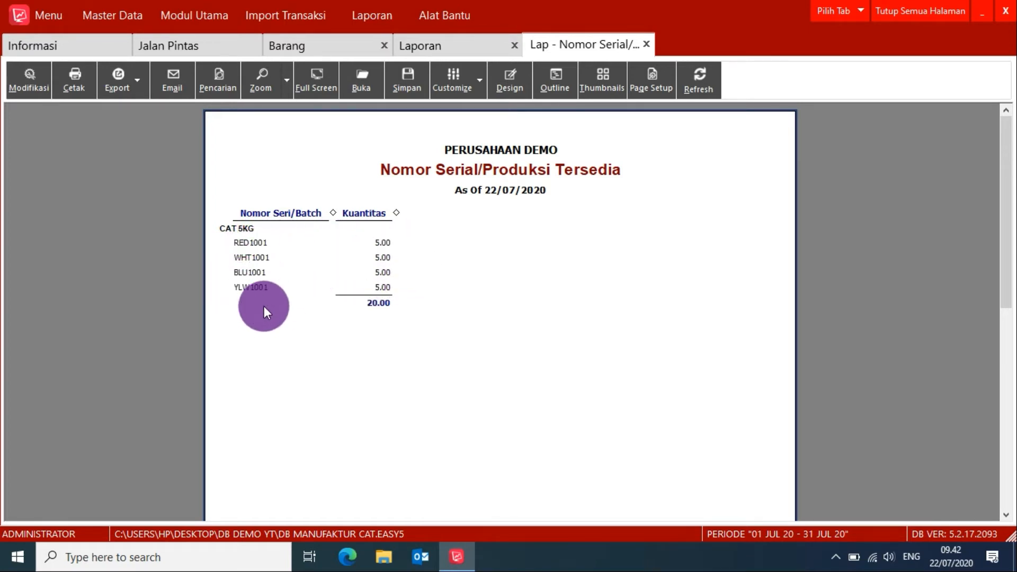
# Add the Deskripsi Barang column to the available batch number report and regenerate it.
pyautogui.click(27, 88)
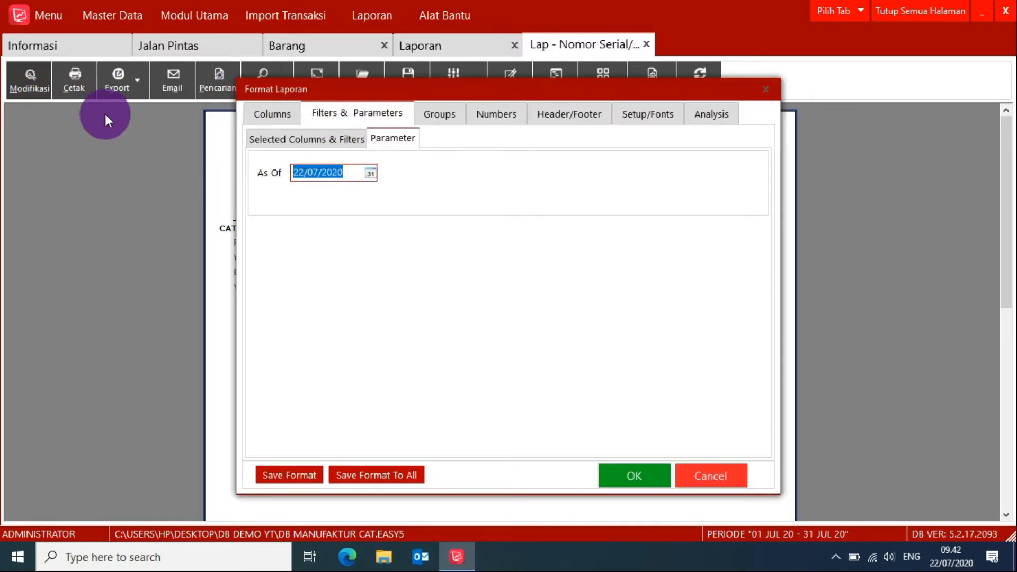
pyautogui.click(300, 141)
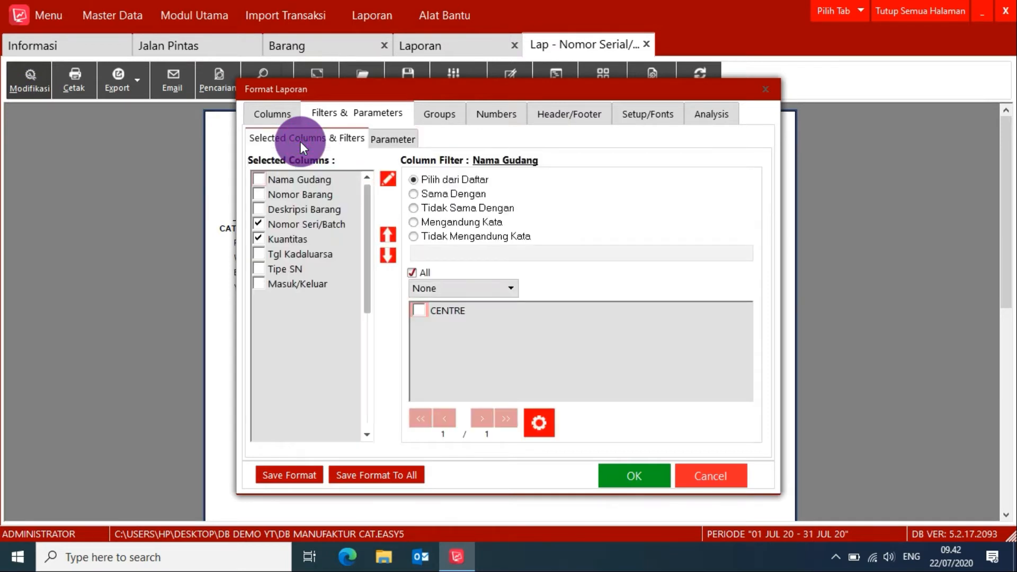
pyautogui.click(258, 210)
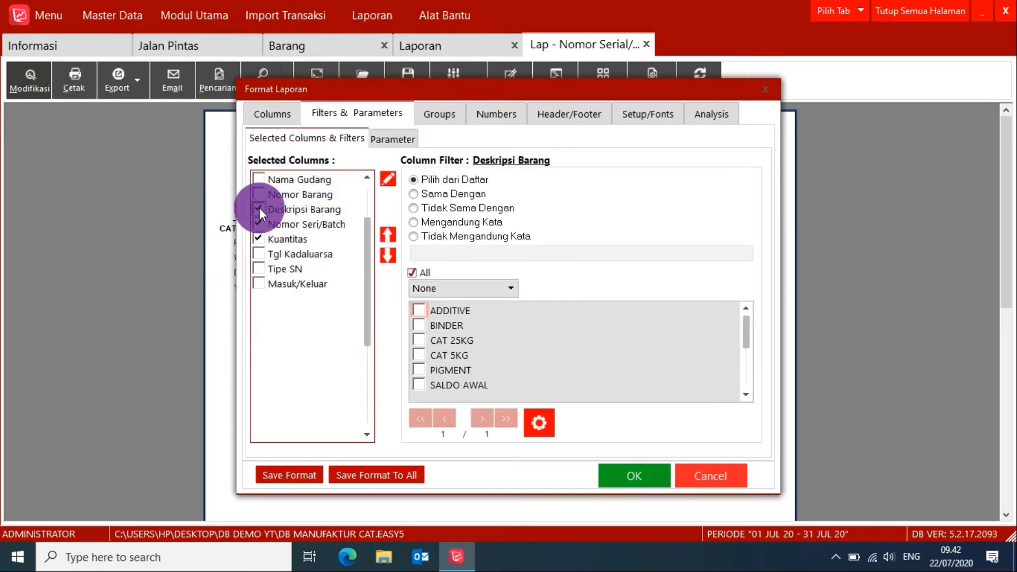
pyautogui.click(643, 477)
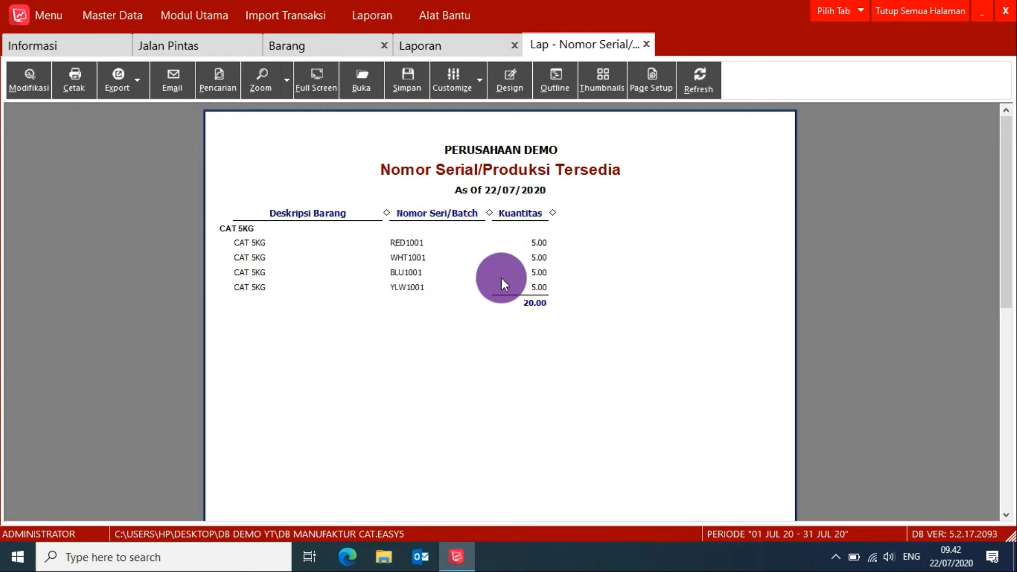
# Start a new goods delivery (Pengiriman Barang) for customer PT BCD and load the items from its sales order.
pyautogui.click(227, 45)
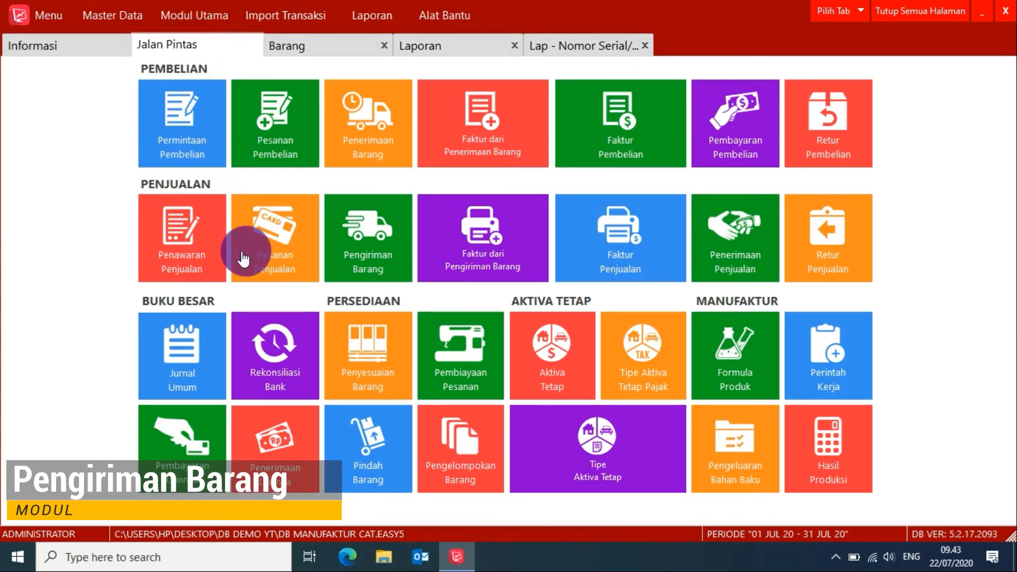
pyautogui.click(369, 258)
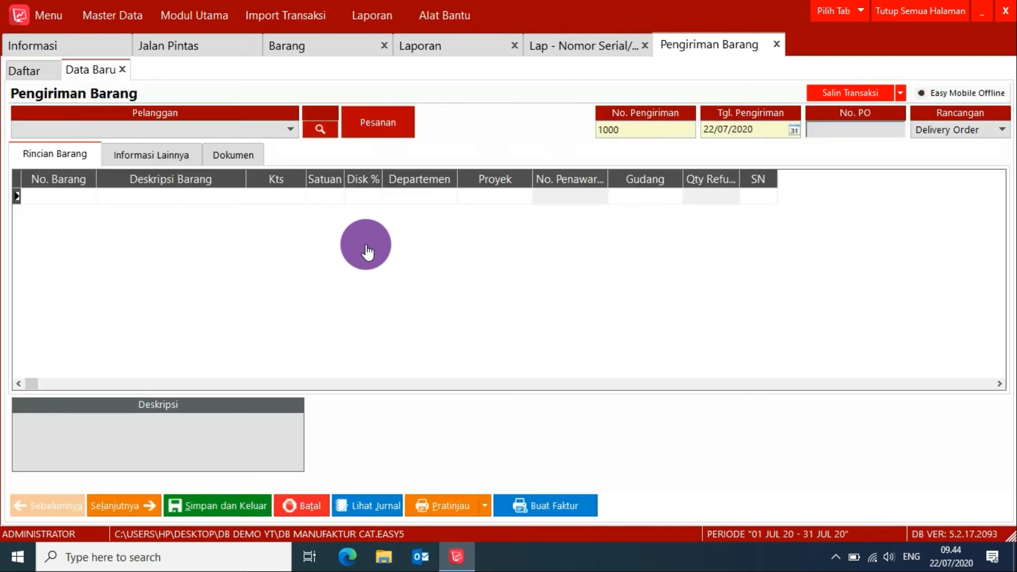
pyautogui.click(292, 123)
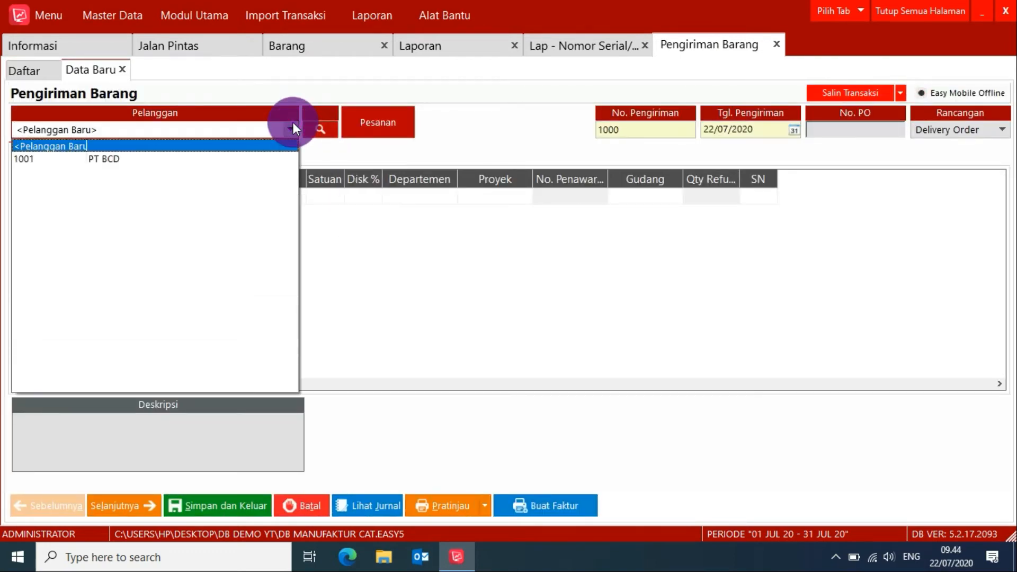
pyautogui.click(129, 157)
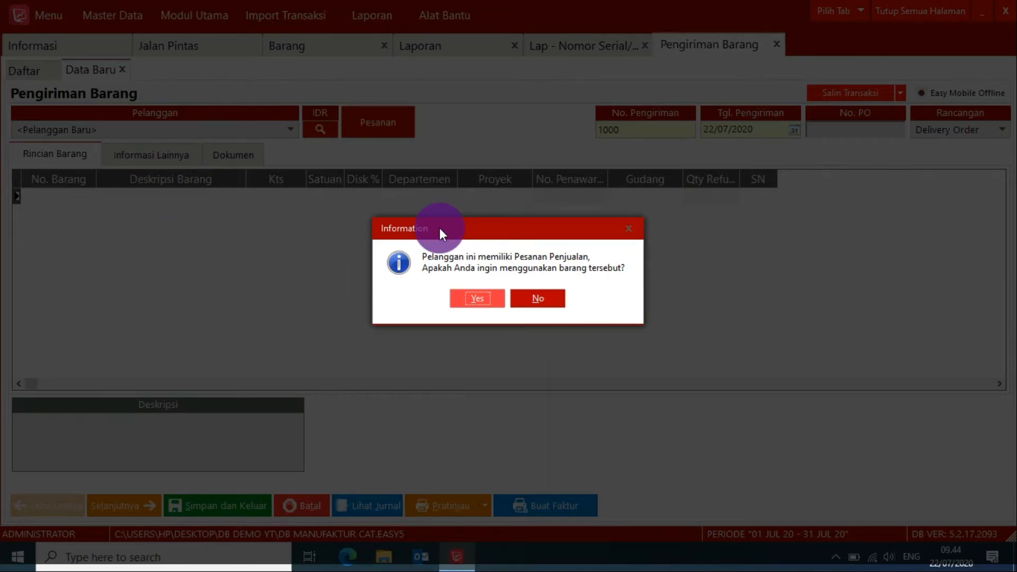
pyautogui.click(475, 300)
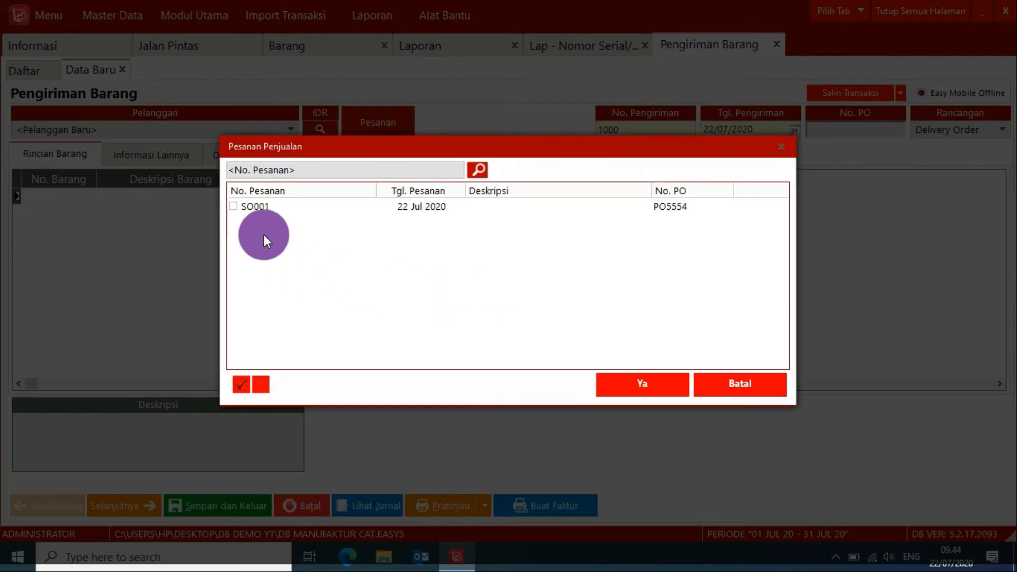
pyautogui.click(638, 384)
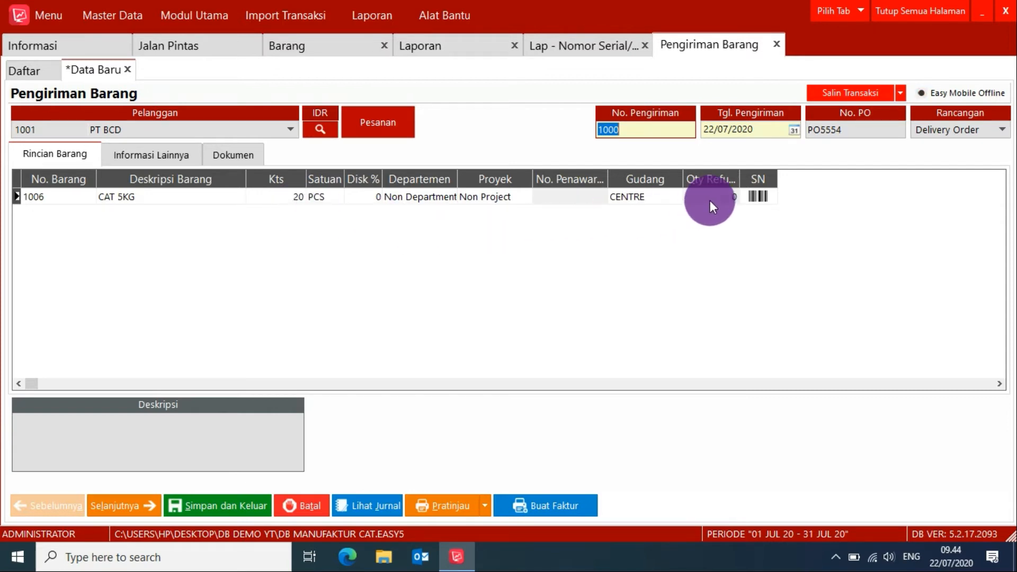
# Select batches WHT1001, RED1001, YLW1001 and BLU1001 for the CAT 5KG line of the delivery.
pyautogui.click(640, 204)
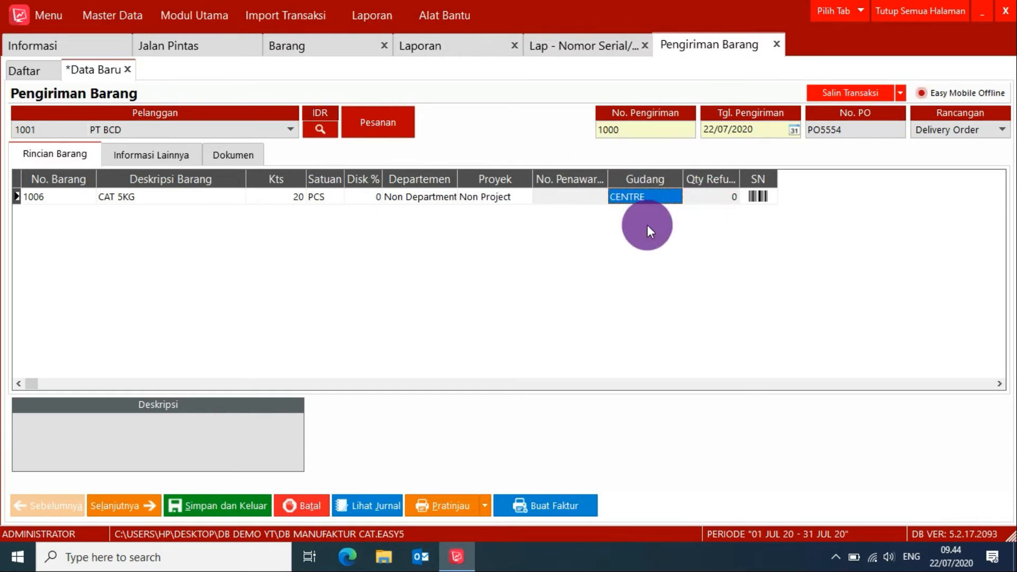
pyautogui.click(757, 196)
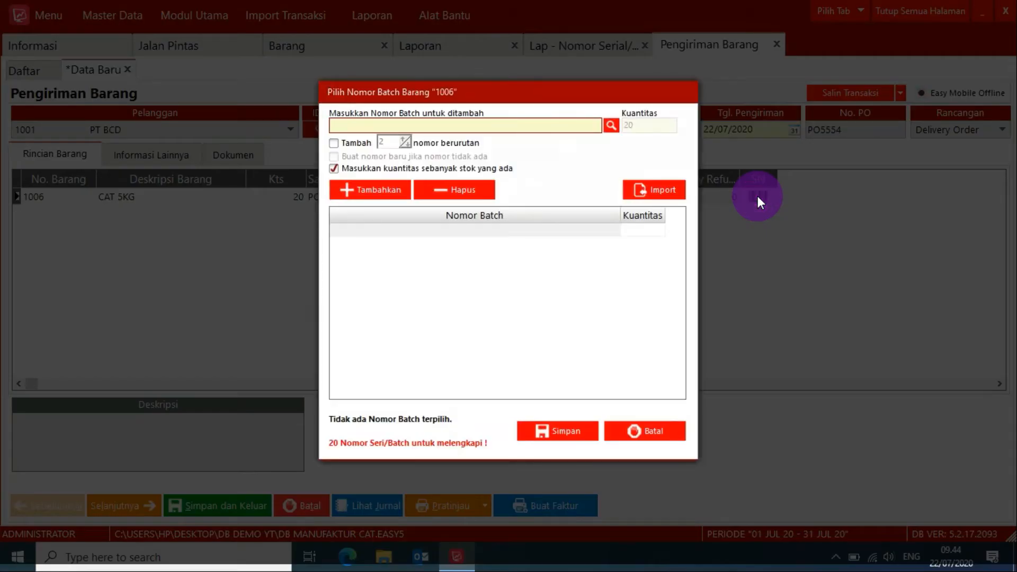
pyautogui.click(609, 126)
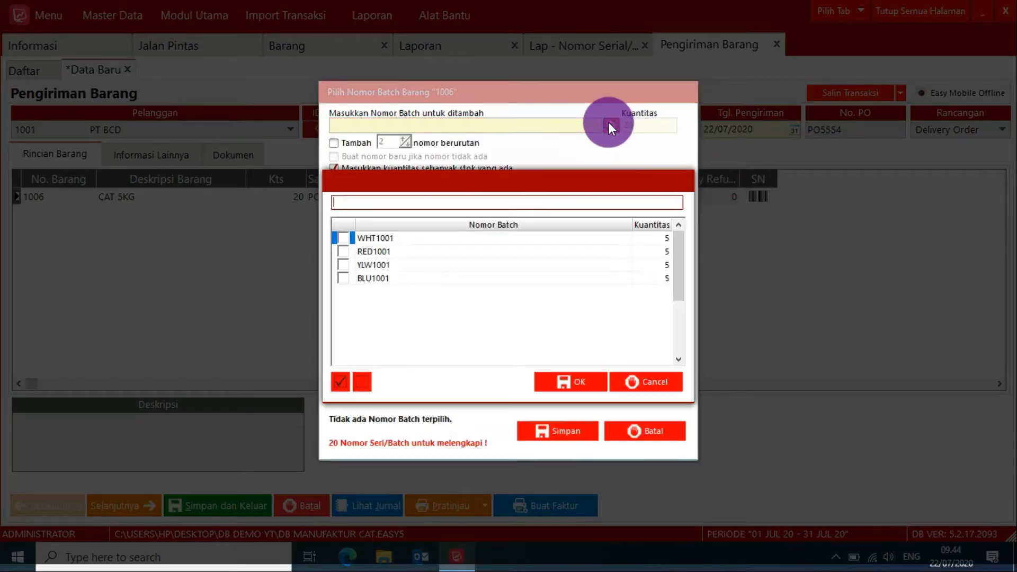
pyautogui.click(346, 239)
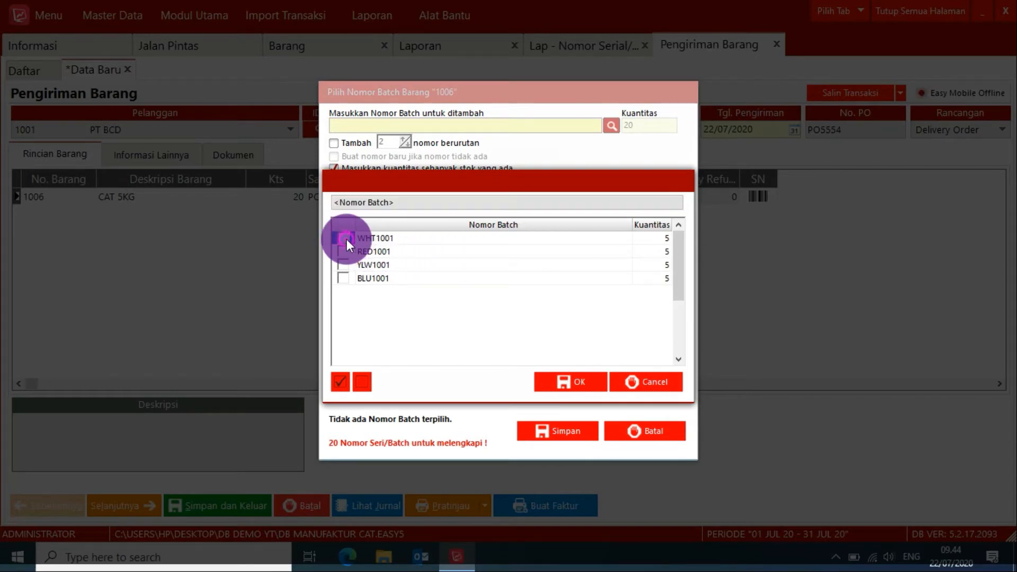
pyautogui.click(345, 251)
pyautogui.click(345, 265)
pyautogui.click(345, 276)
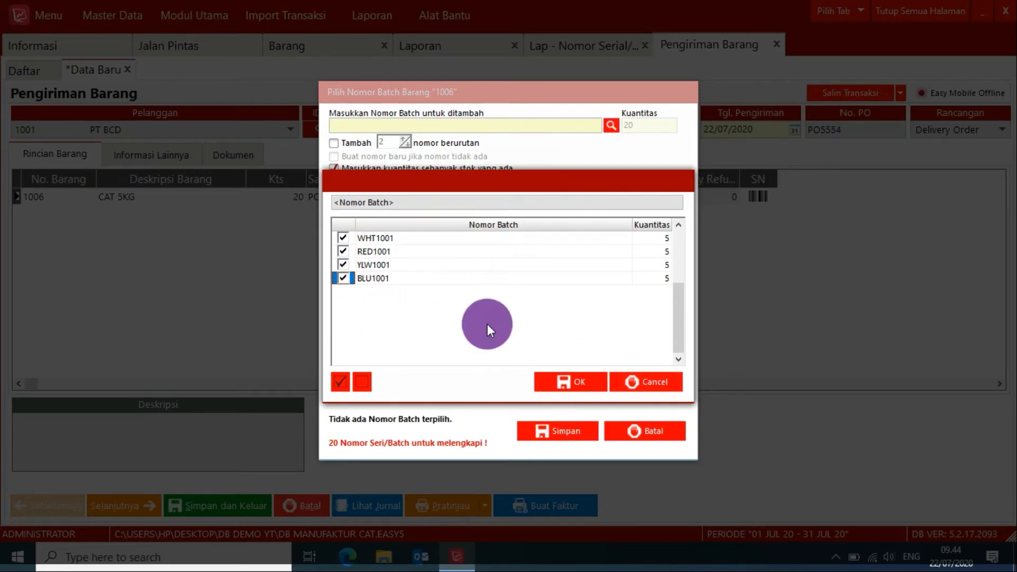
pyautogui.click(570, 382)
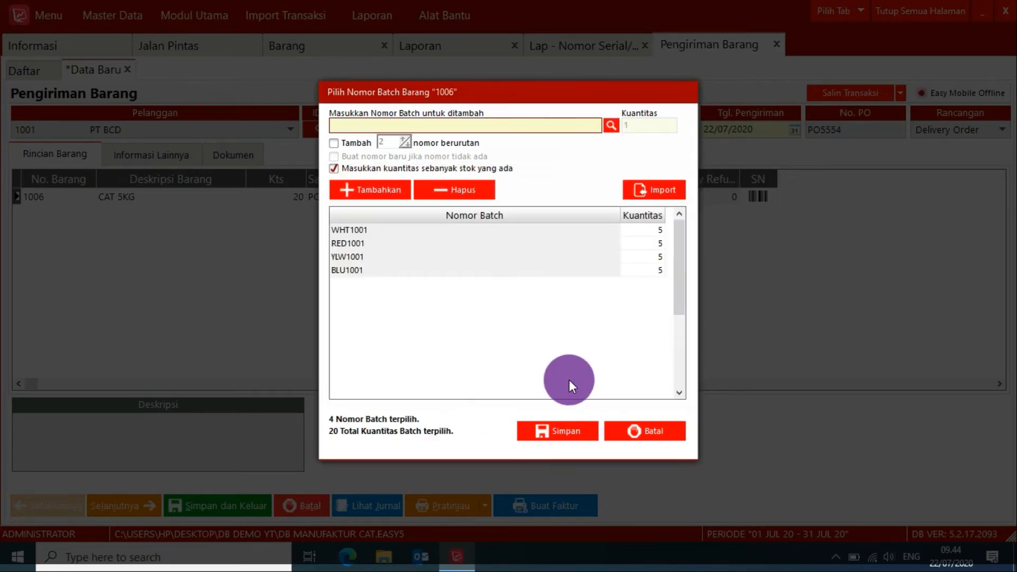
# Confirm the selected batches and save the PT BCD delivery after previewing its printed delivery note.
pyautogui.click(562, 432)
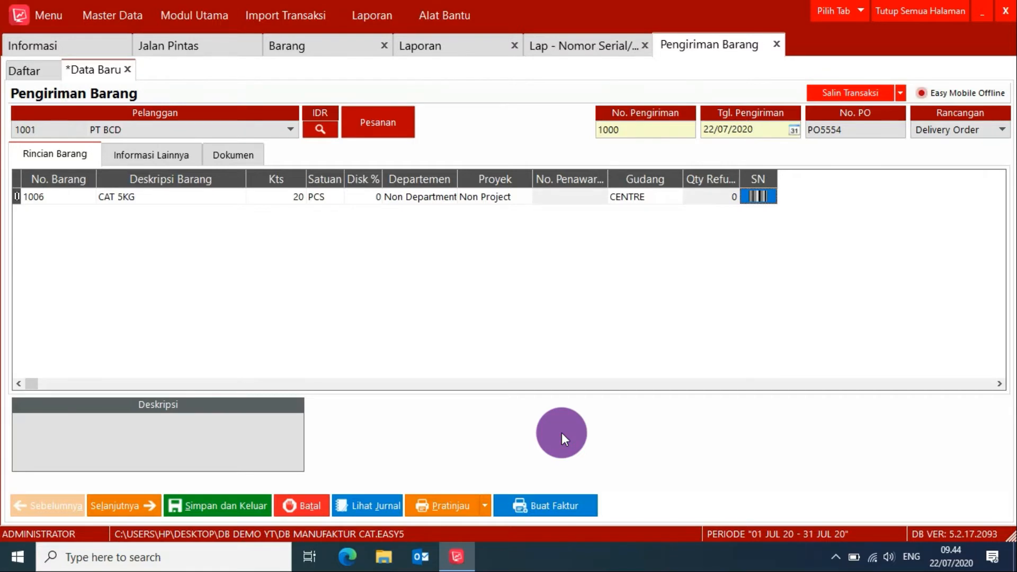
pyautogui.click(442, 507)
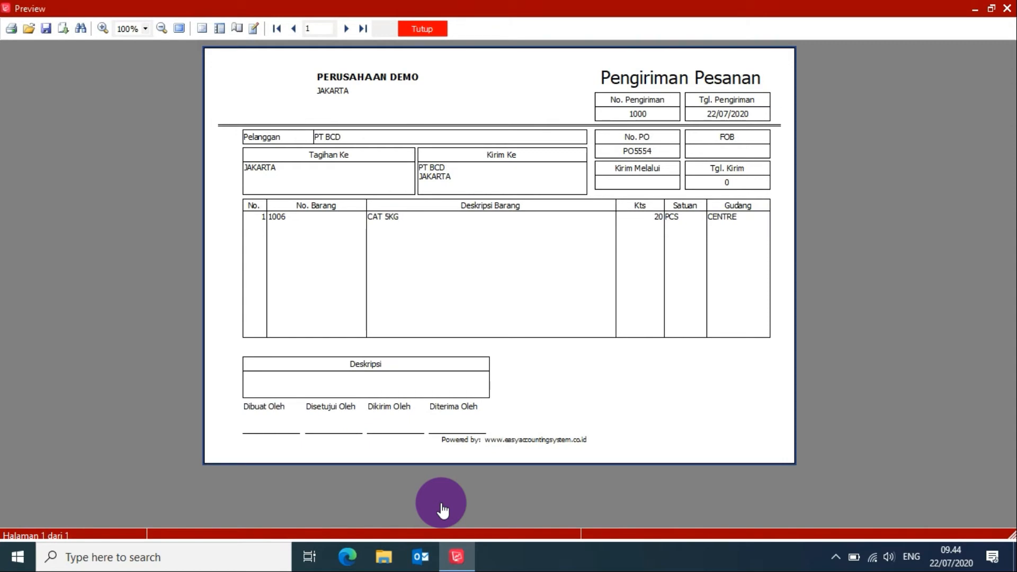
pyautogui.click(422, 27)
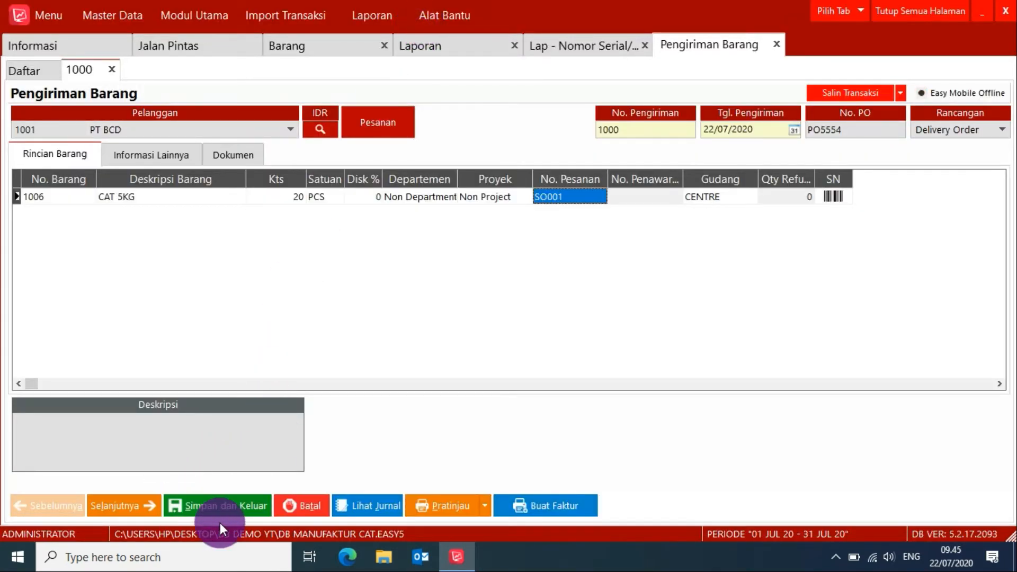
pyautogui.click(228, 505)
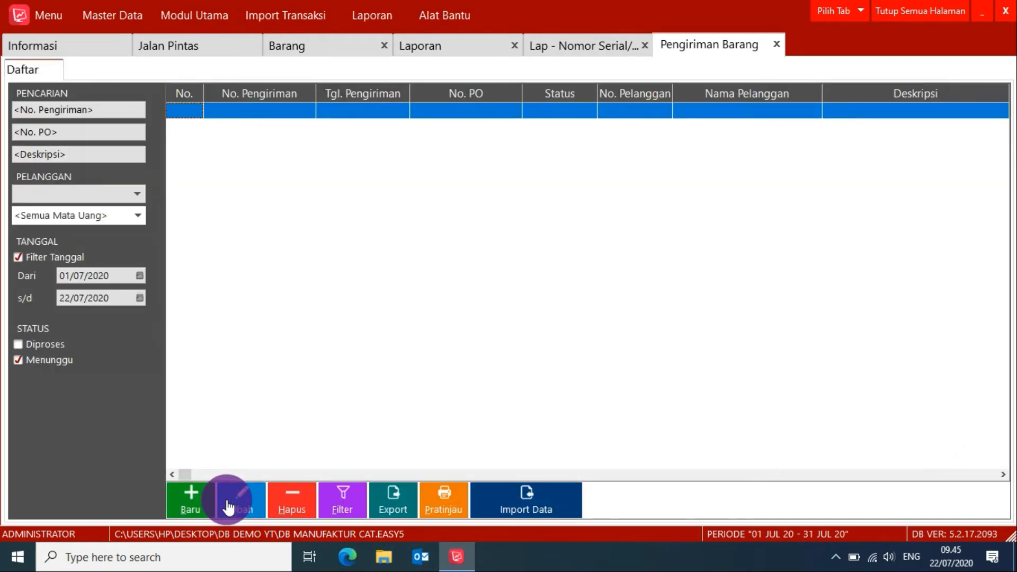
# Refresh the item list and view the Riwayat Persediaan of CAT 5KG with a wider Deskripsi column.
pyautogui.click(234, 48)
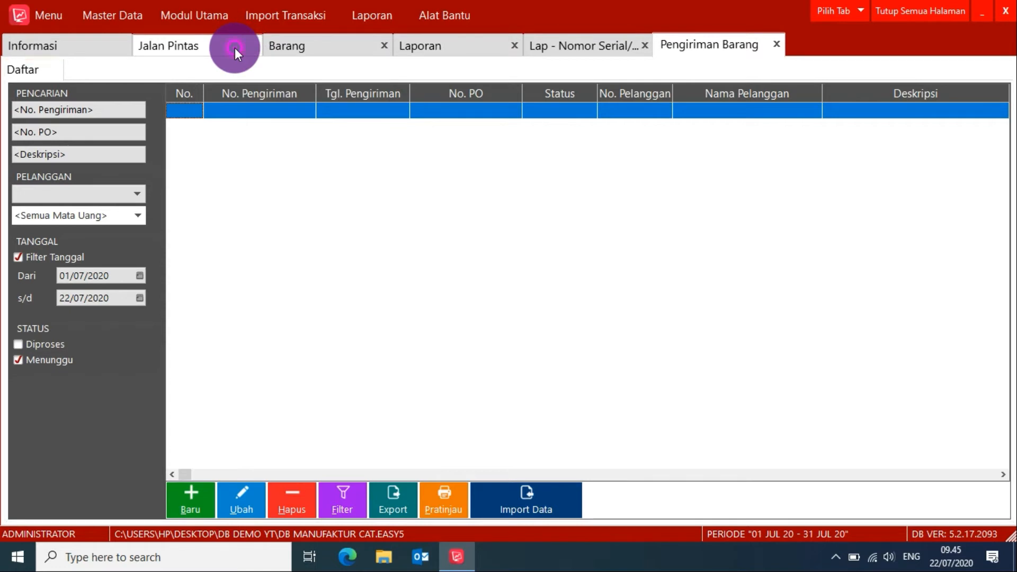
pyautogui.click(319, 46)
pyautogui.rightClick(335, 139)
pyautogui.click(345, 145)
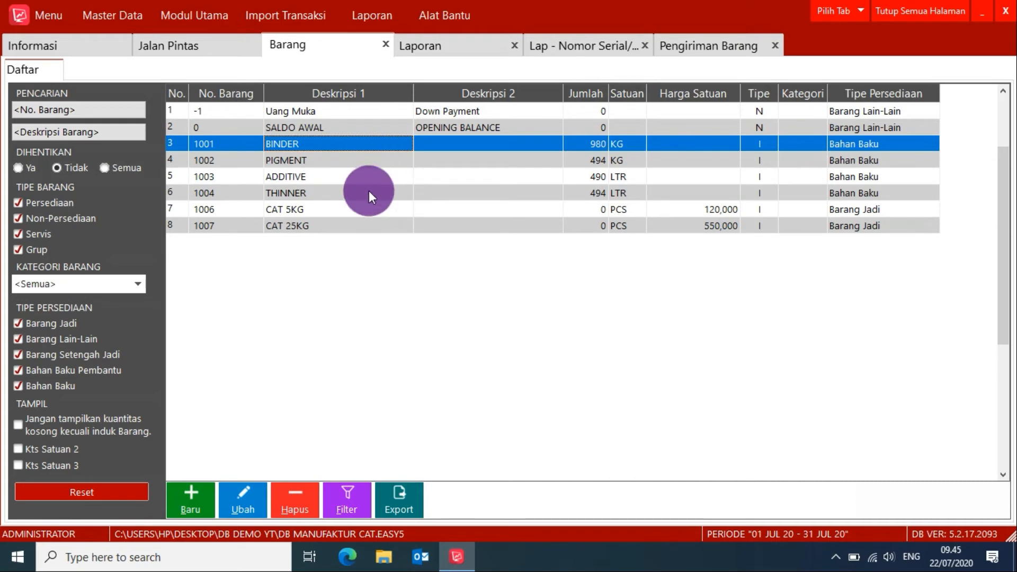
pyautogui.click(348, 209)
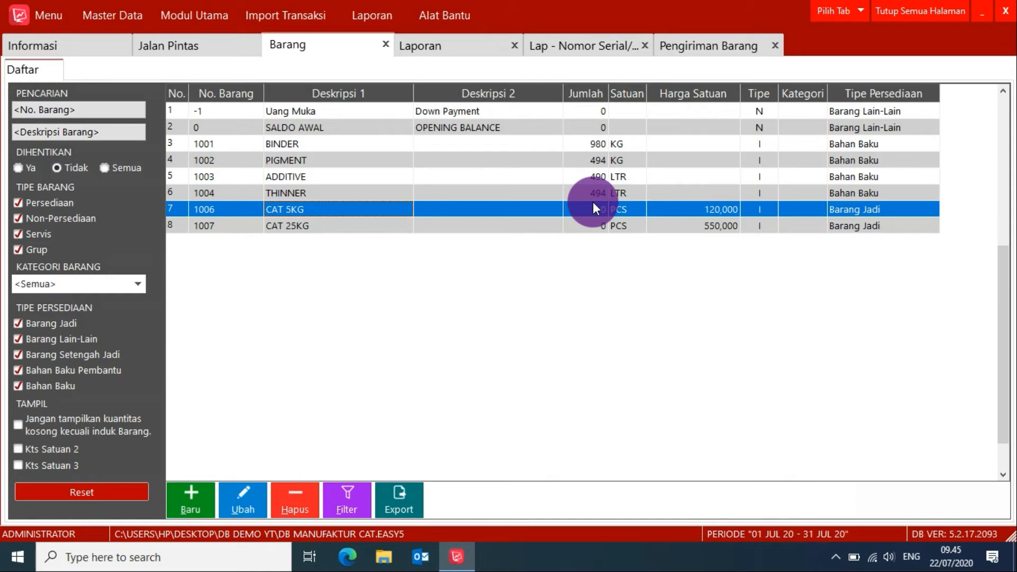
pyautogui.rightClick(507, 209)
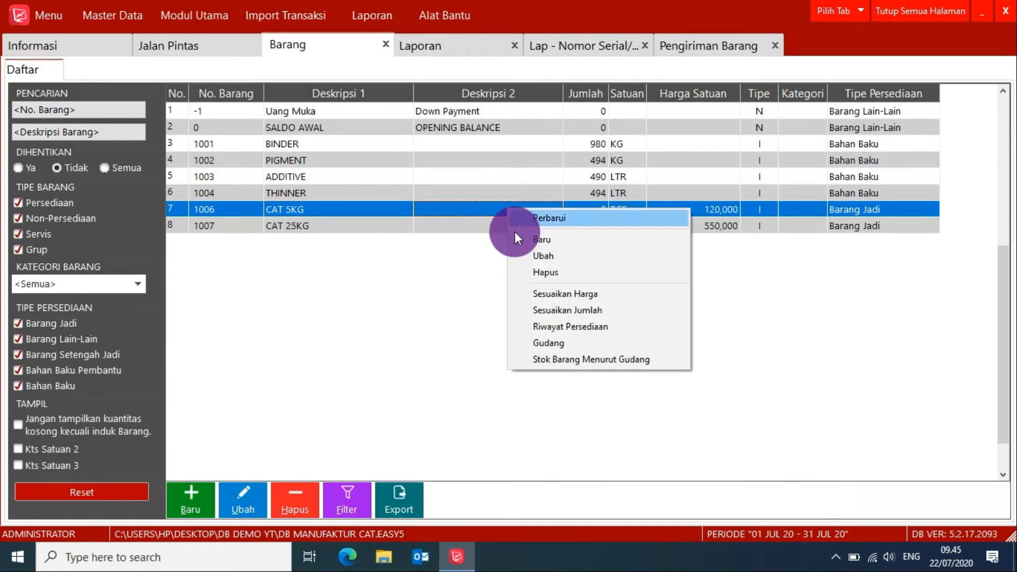
pyautogui.click(540, 327)
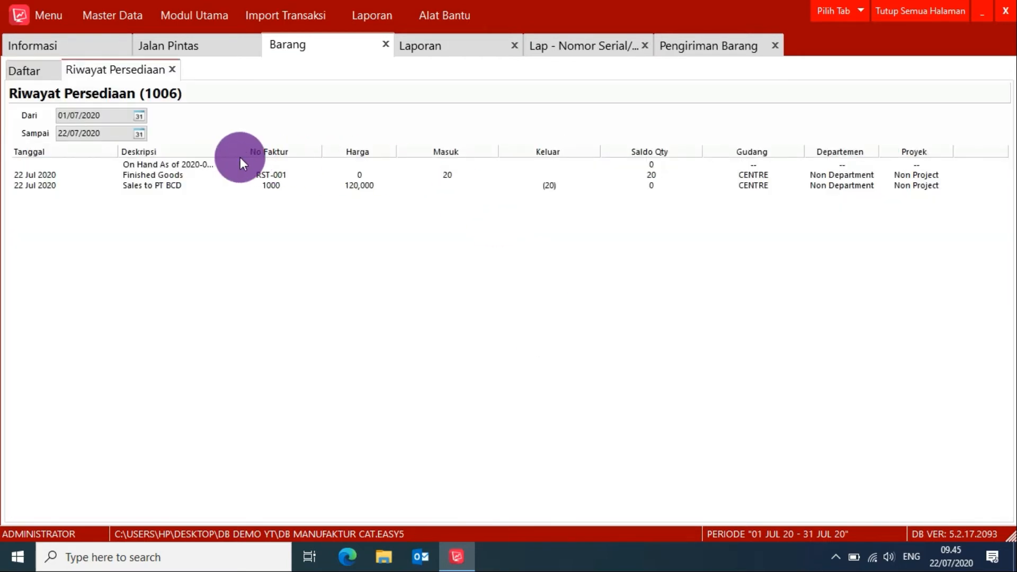
pyautogui.moveTo(221, 150); pyautogui.dragTo(296, 142)
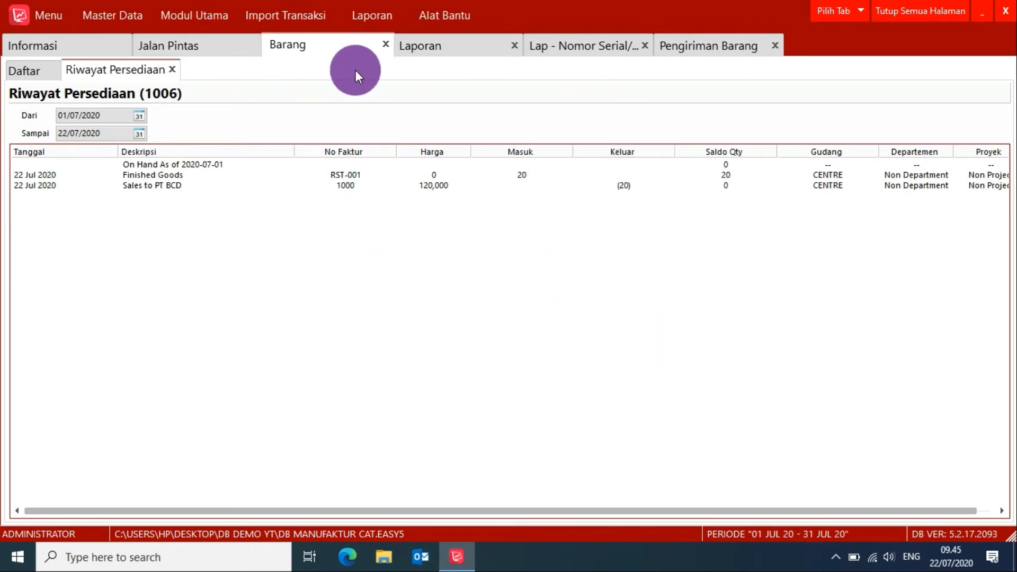
# Start a new Faktur dari Pengiriman Barang for customer PT BCD and load the items from its goods delivery.
pyautogui.click(222, 45)
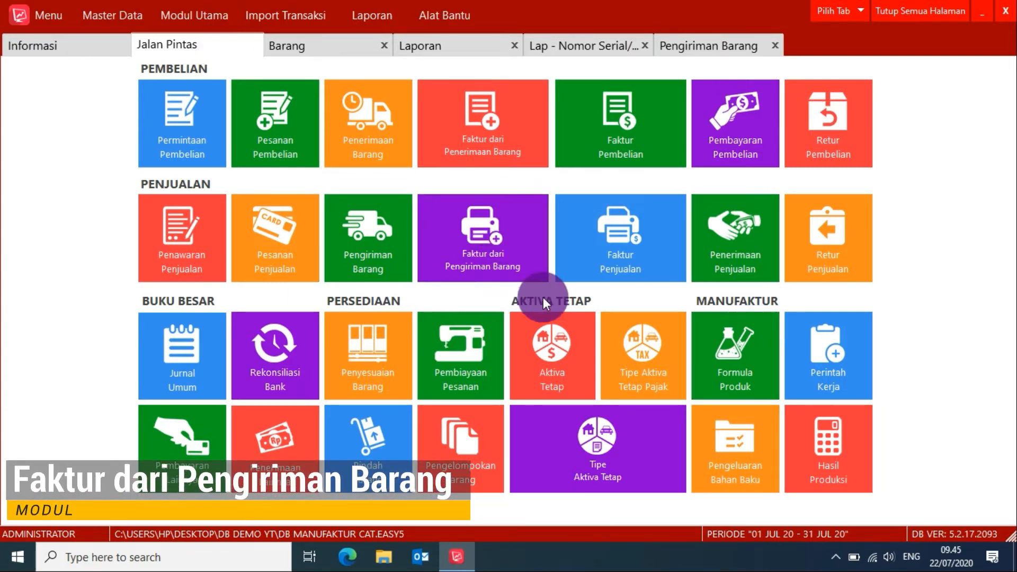
pyautogui.click(490, 238)
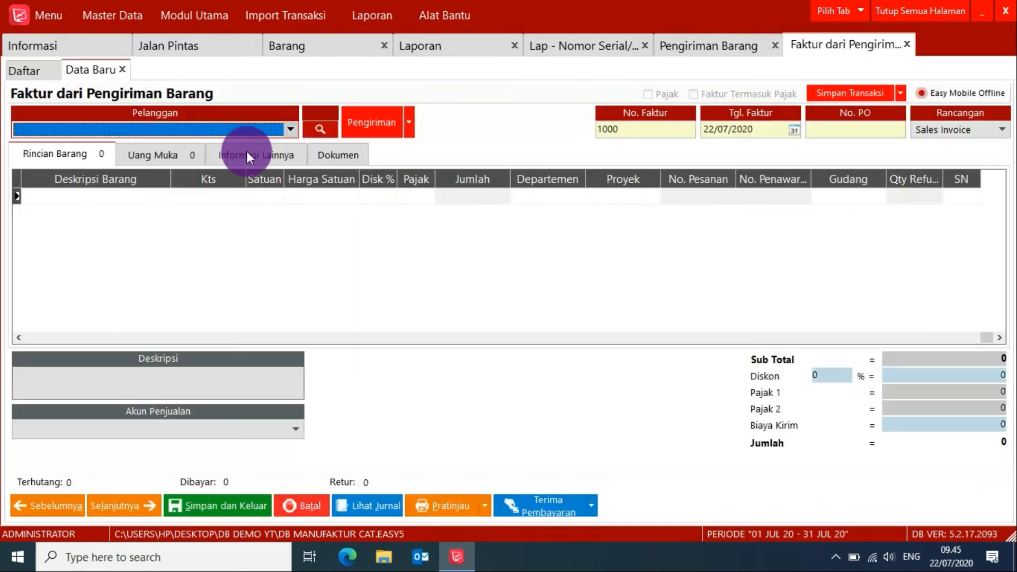
pyautogui.click(203, 125)
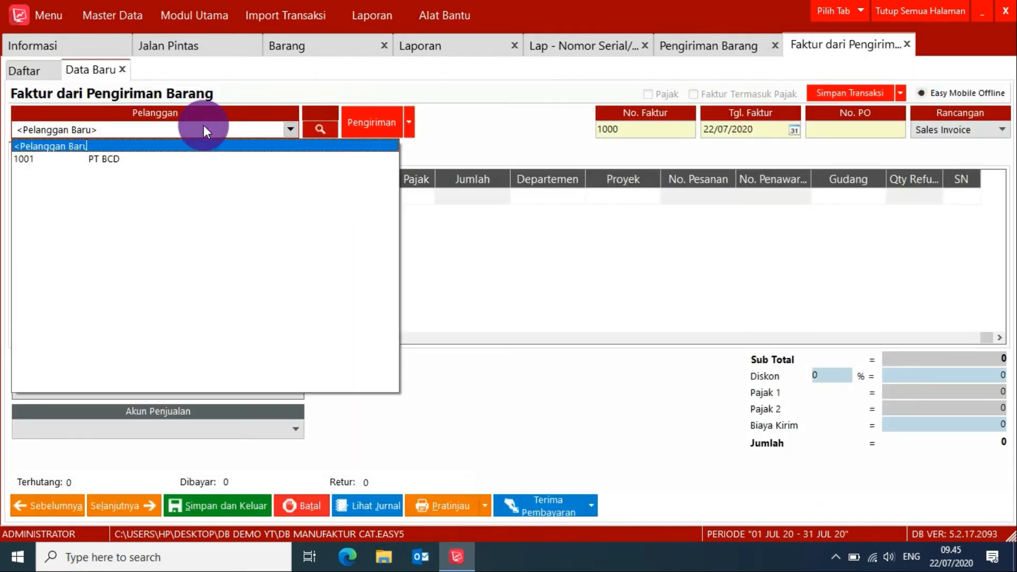
pyautogui.click(119, 157)
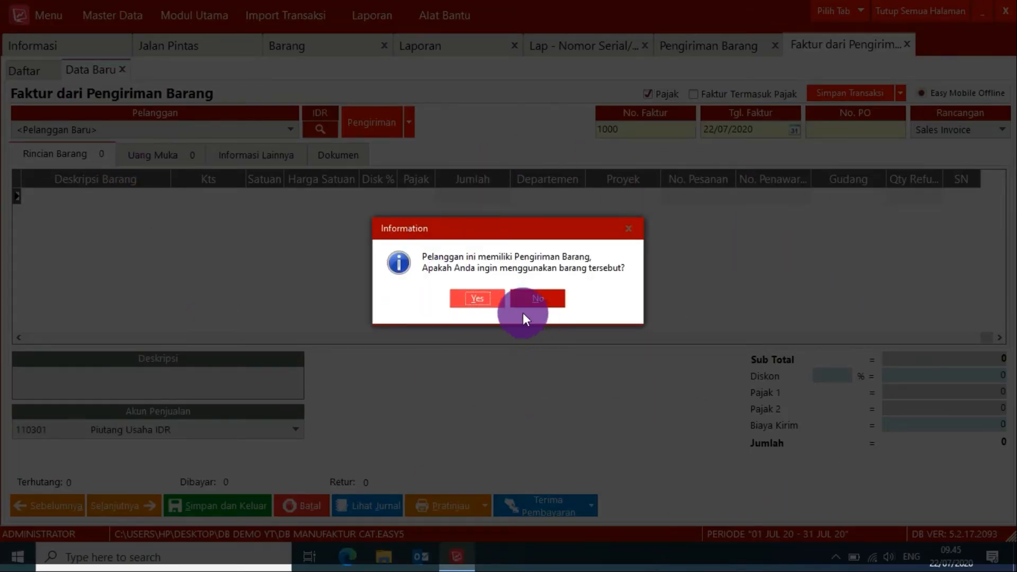
pyautogui.click(491, 297)
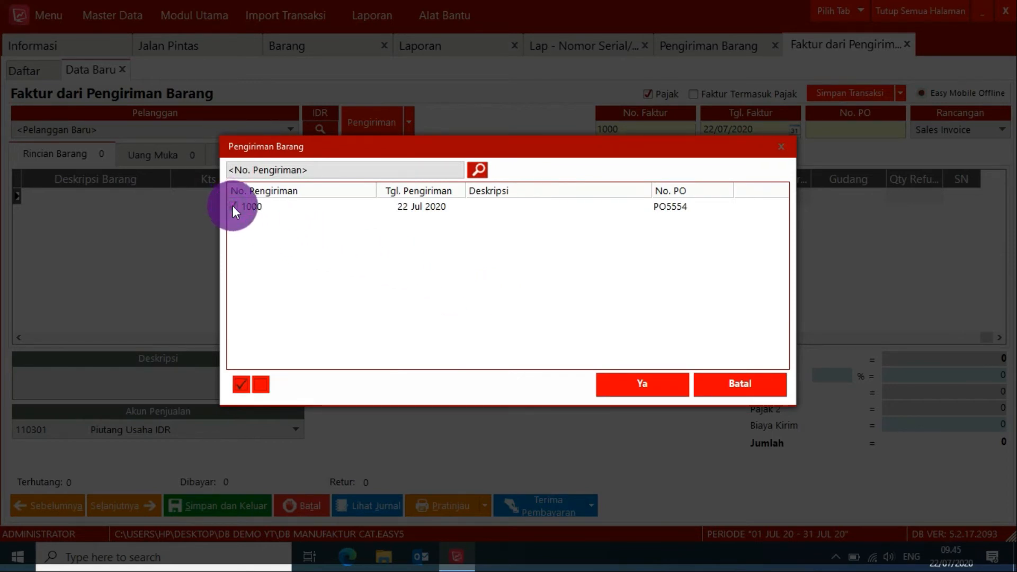
pyautogui.click(626, 375)
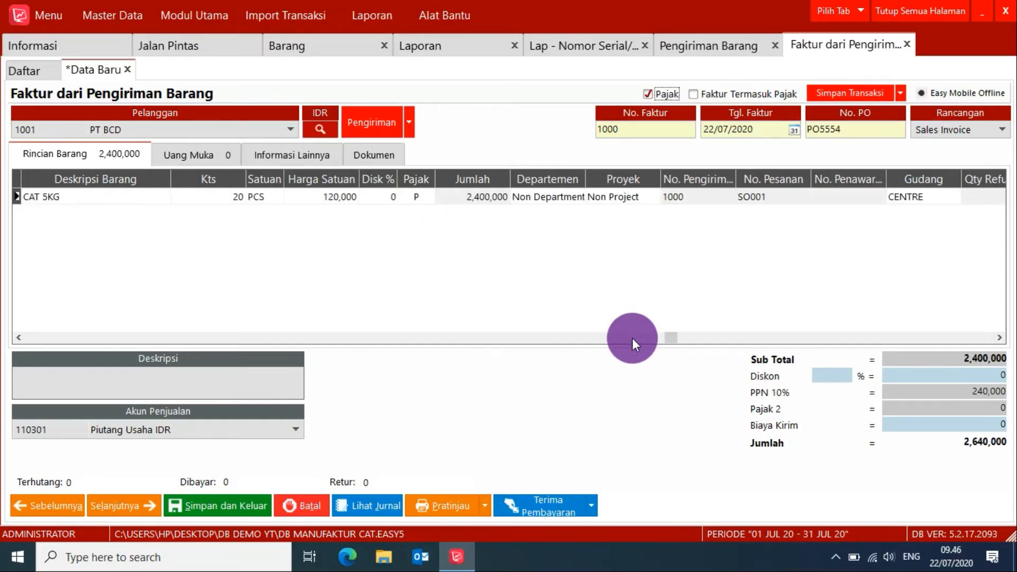
# Check the CAT 5KG invoice line, preview the printed sales invoice and save it.
pyautogui.click(121, 195)
pyautogui.click(306, 203)
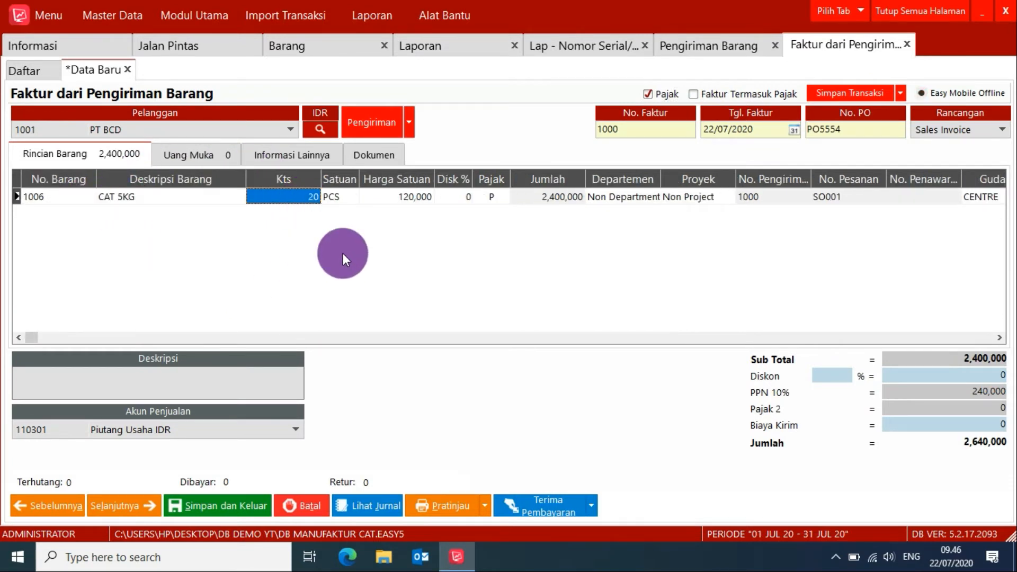
pyautogui.click(447, 510)
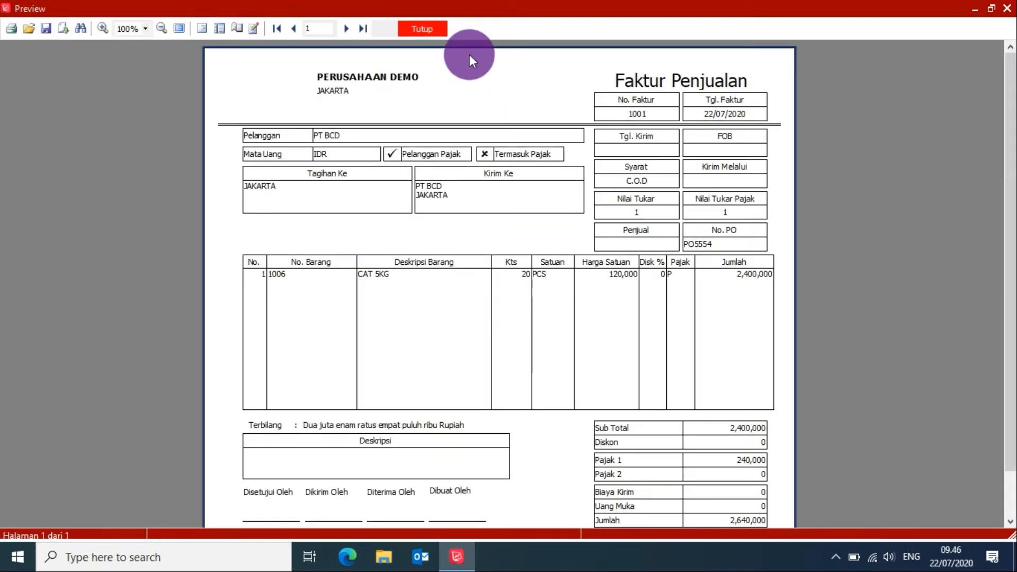
pyautogui.click(431, 32)
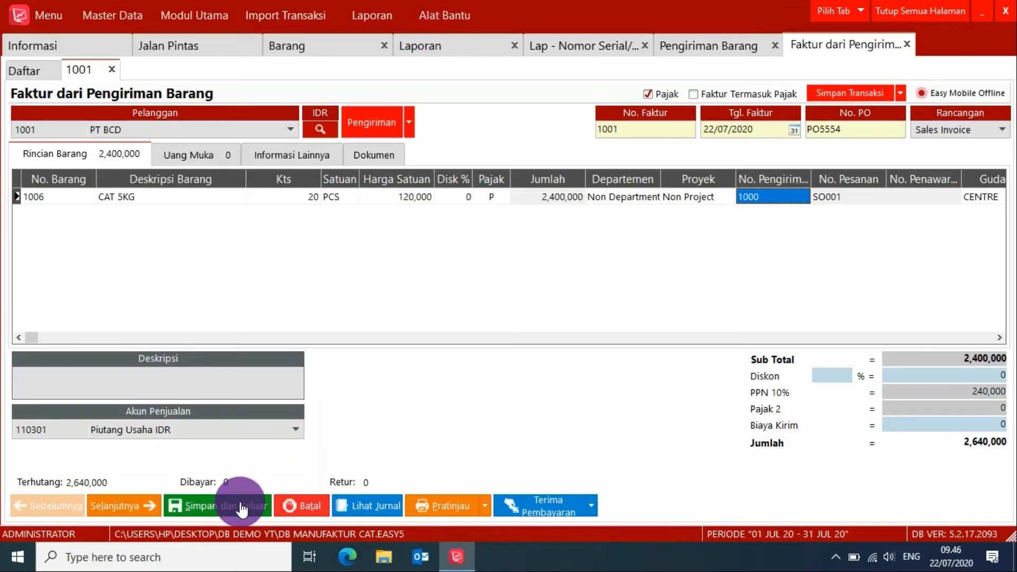
pyautogui.click(242, 503)
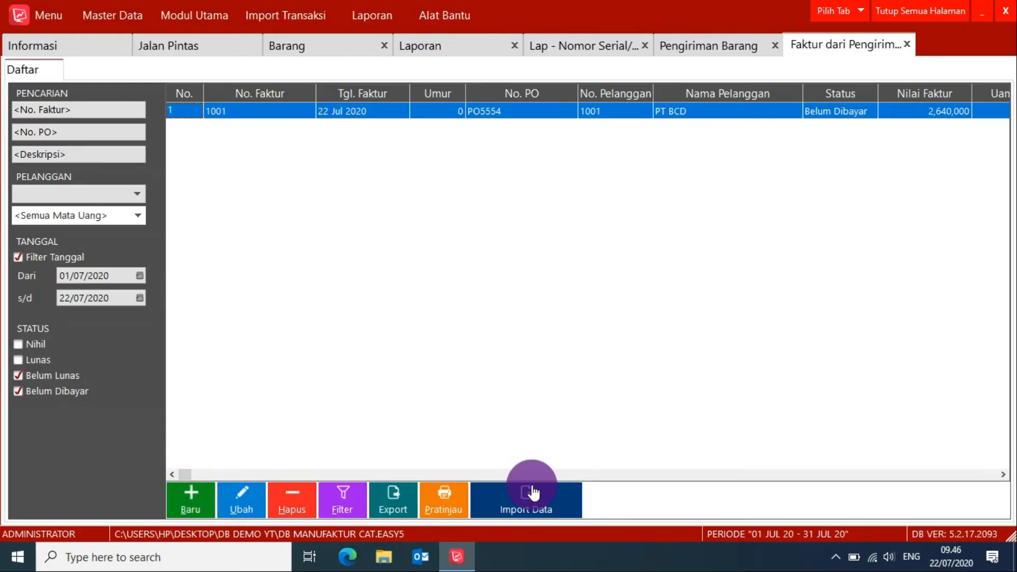
# Reopen the saved PT BCD invoice, examine its transaction journal and close both.
pyautogui.click(208, 49)
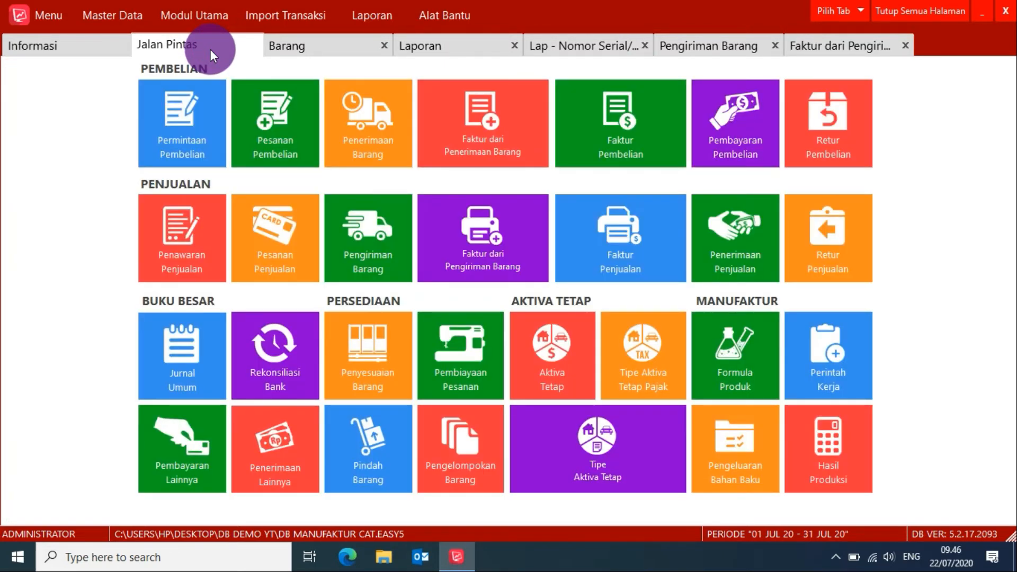
pyautogui.click(853, 47)
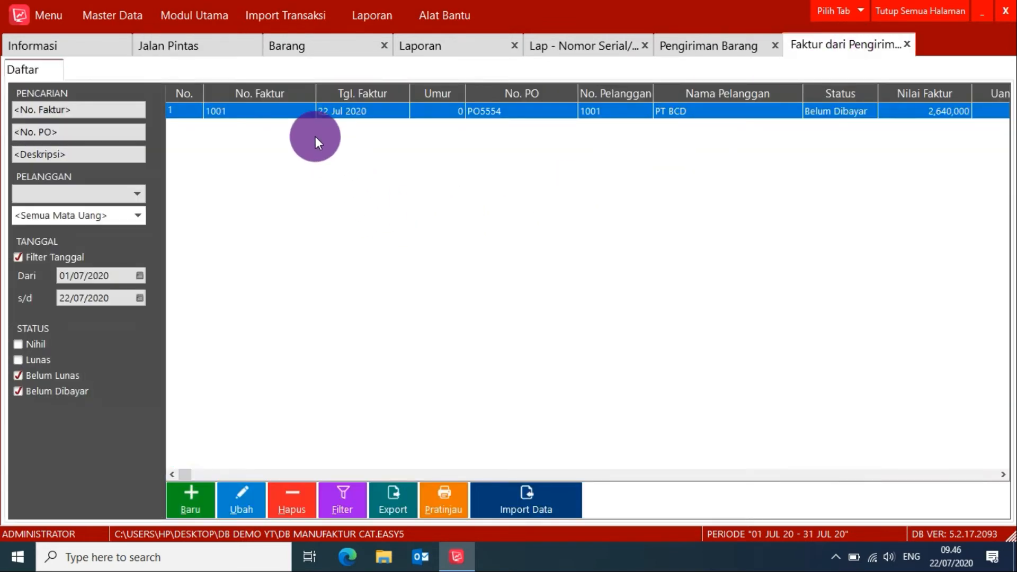
pyautogui.doubleClick(279, 111)
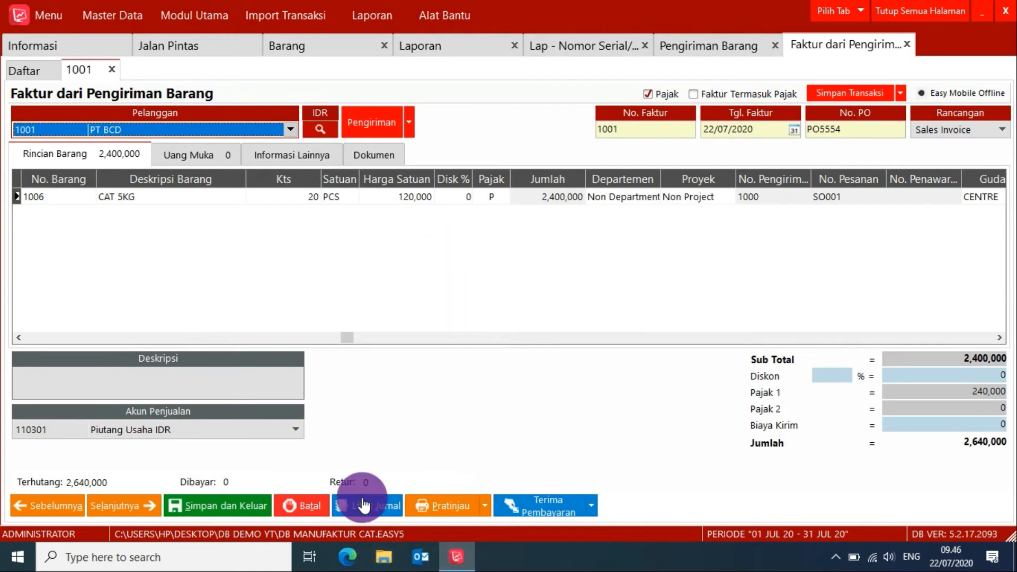
pyautogui.click(364, 498)
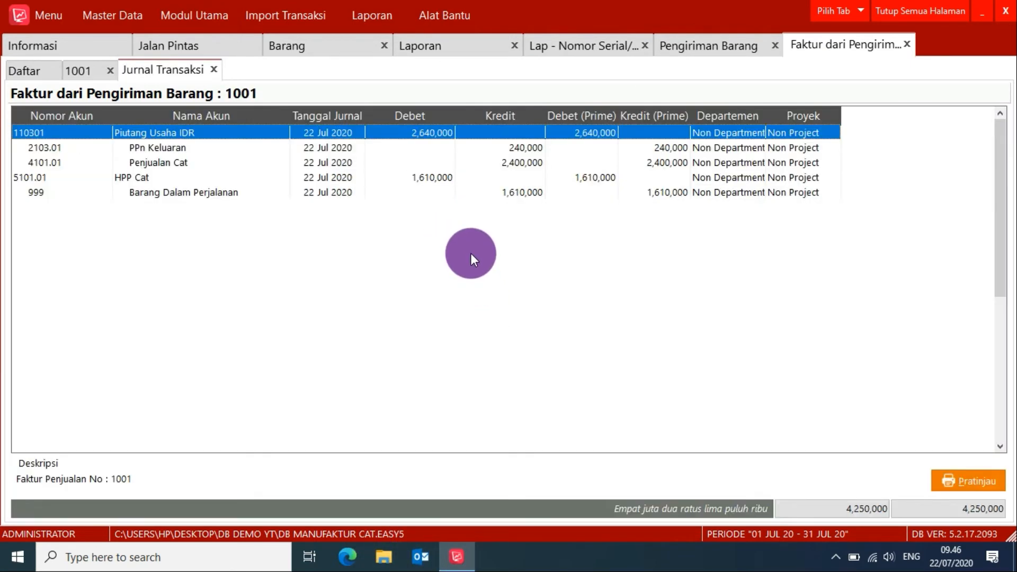
pyautogui.rightClick(471, 253)
pyautogui.click(495, 260)
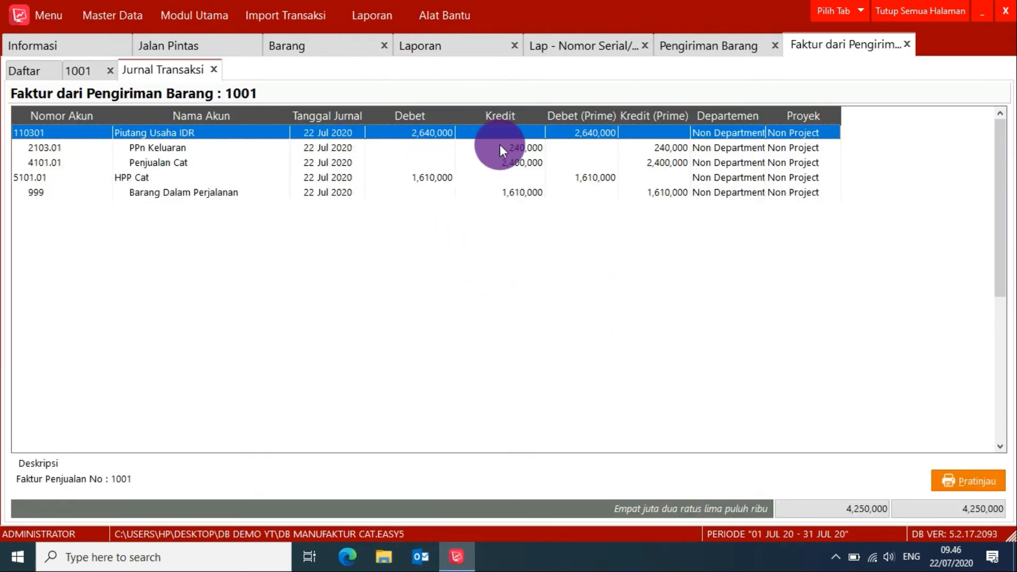
pyautogui.click(214, 68)
pyautogui.click(86, 70)
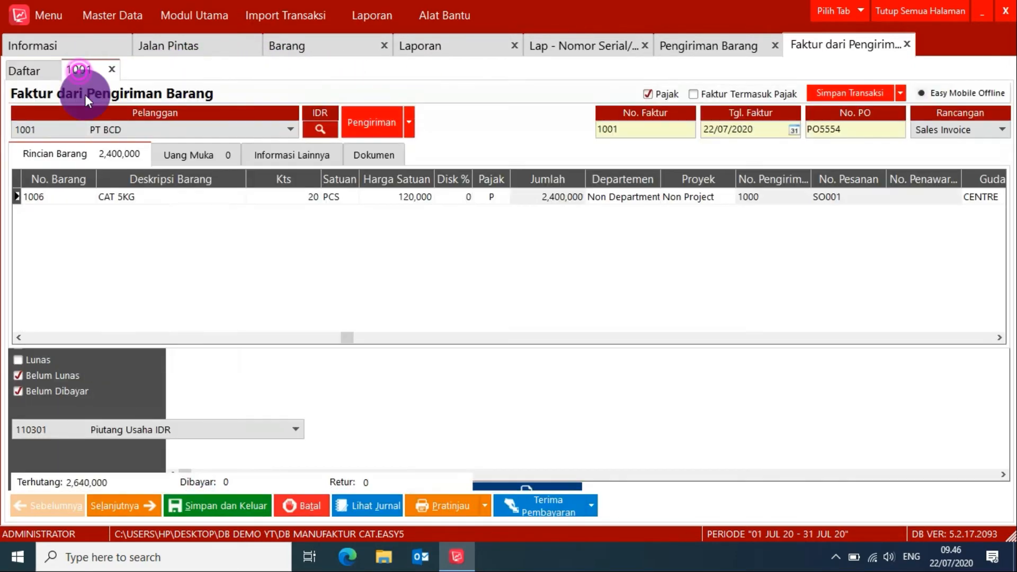
pyautogui.click(212, 505)
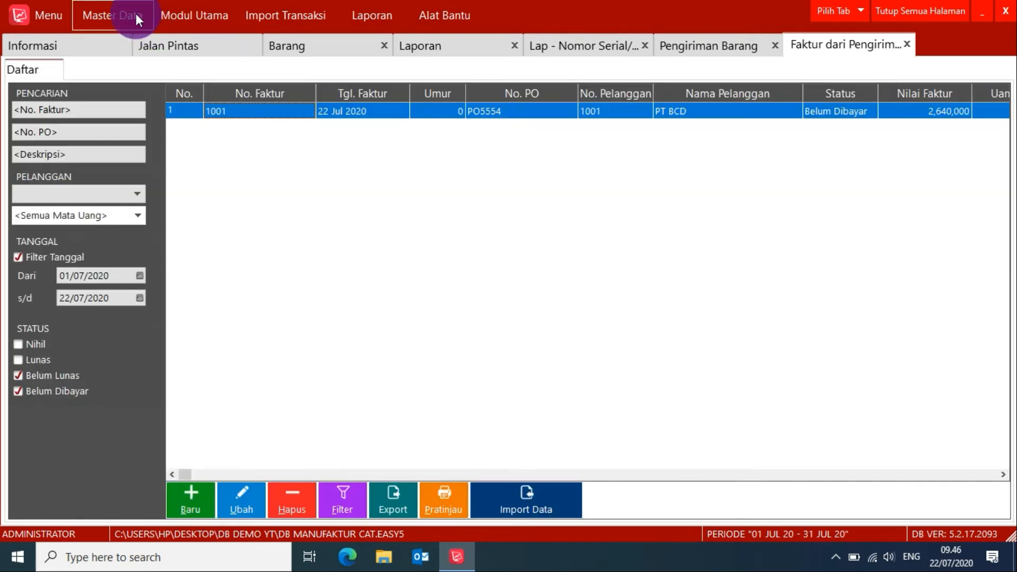
# Check PT BCD's balance in the customer list and return to the CAT 5KG inventory history.
pyautogui.click(122, 7)
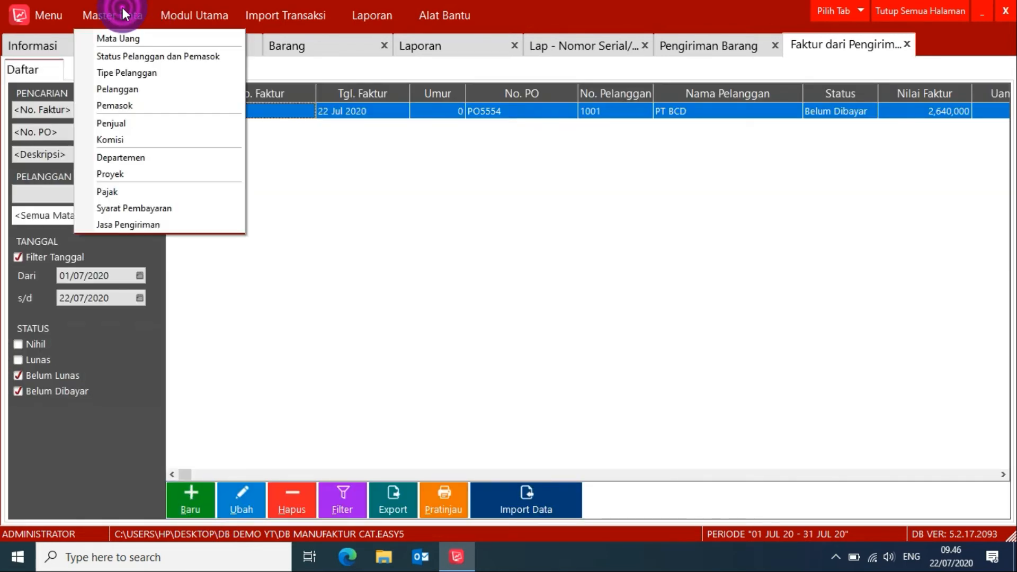
pyautogui.click(126, 88)
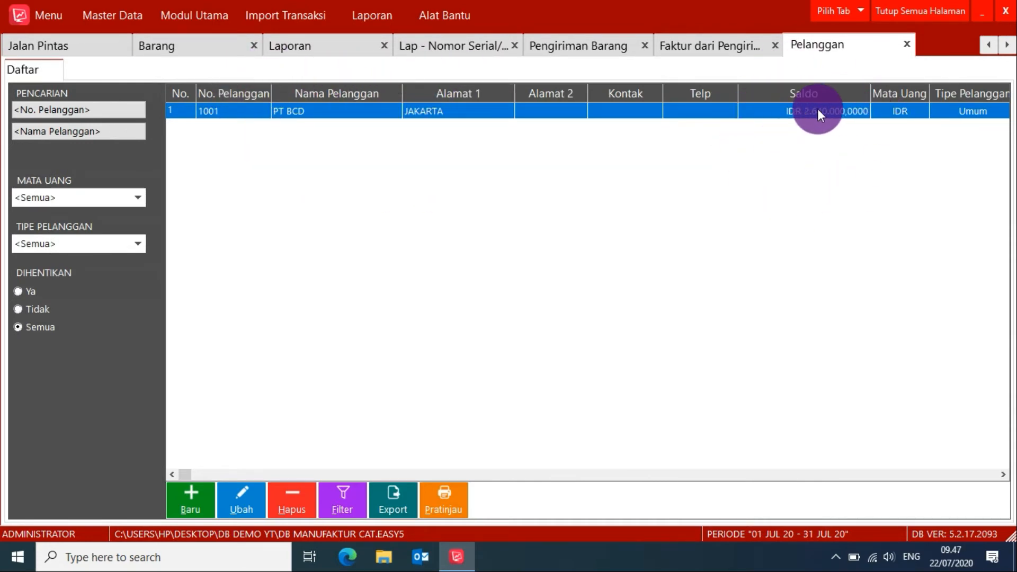
pyautogui.click(194, 45)
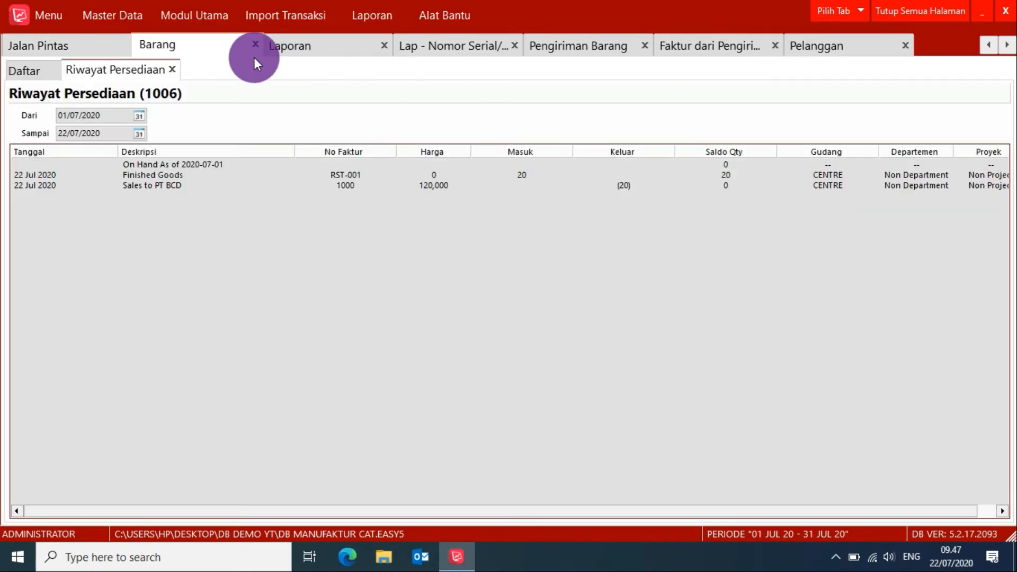
# Start a new Penerimaan Penjualan for customer PT BCD to list its outstanding invoice.
pyautogui.click(84, 49)
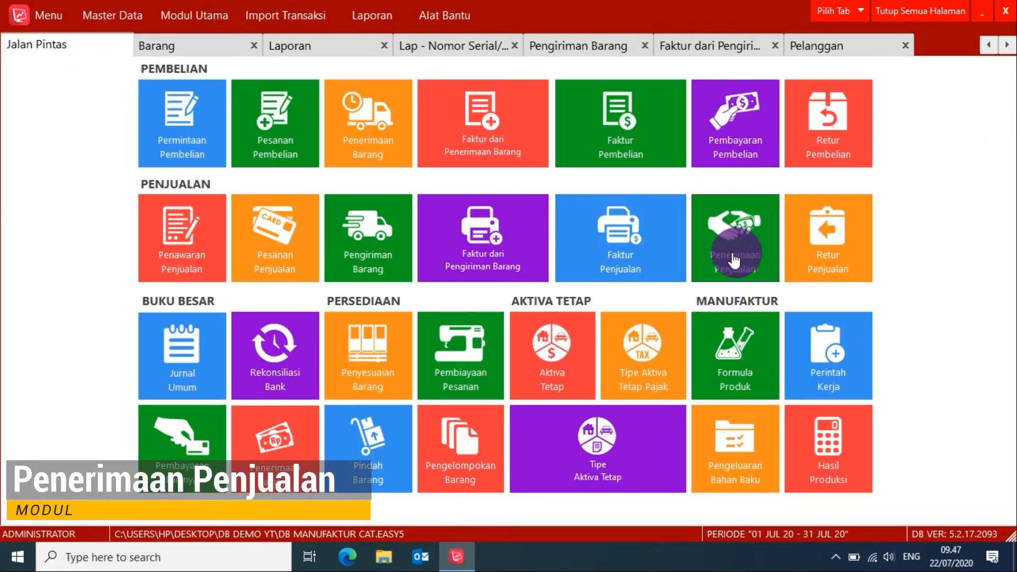
pyautogui.click(731, 234)
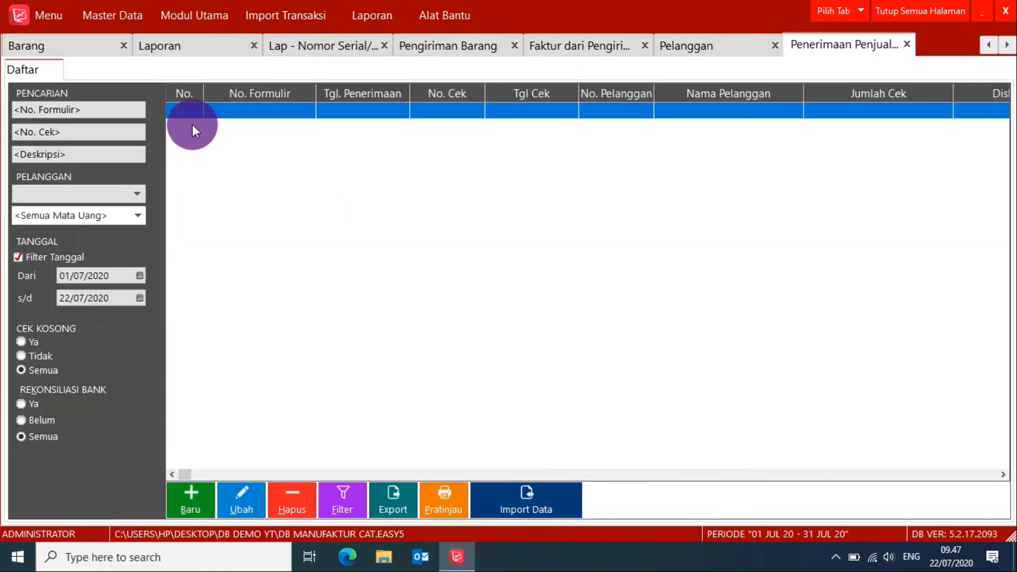
pyautogui.doubleClick(192, 125)
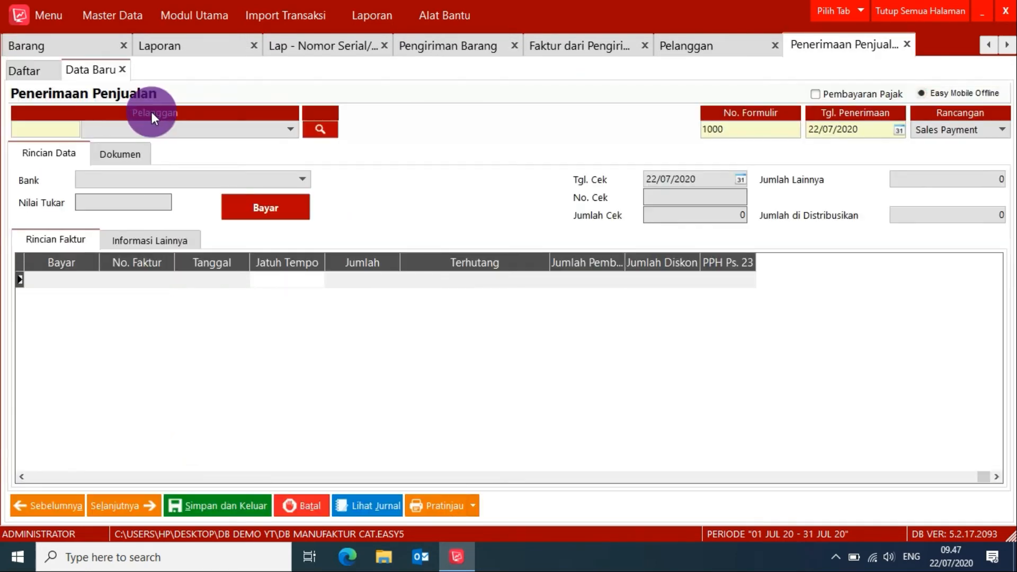
pyautogui.click(145, 123)
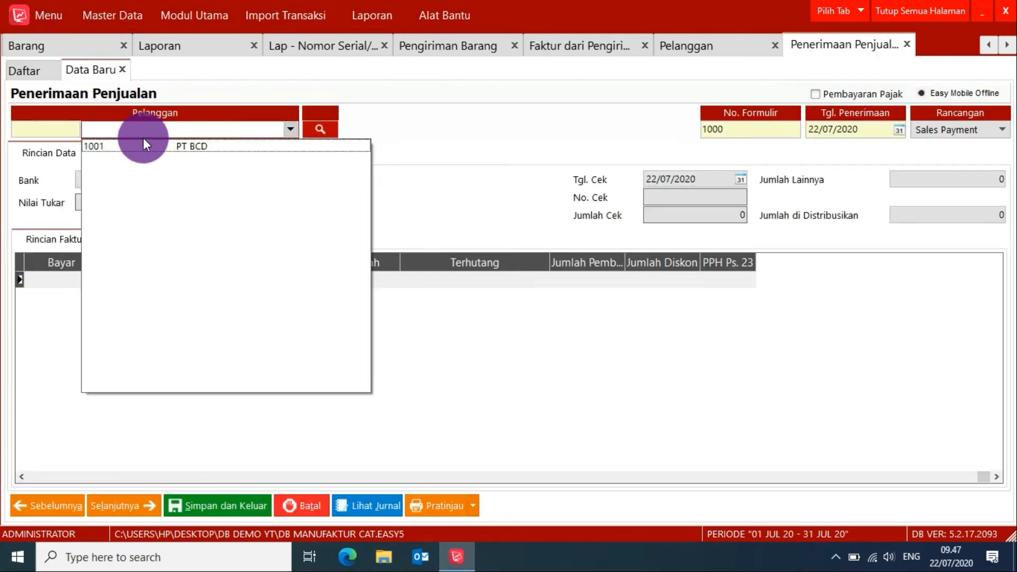
pyautogui.click(187, 148)
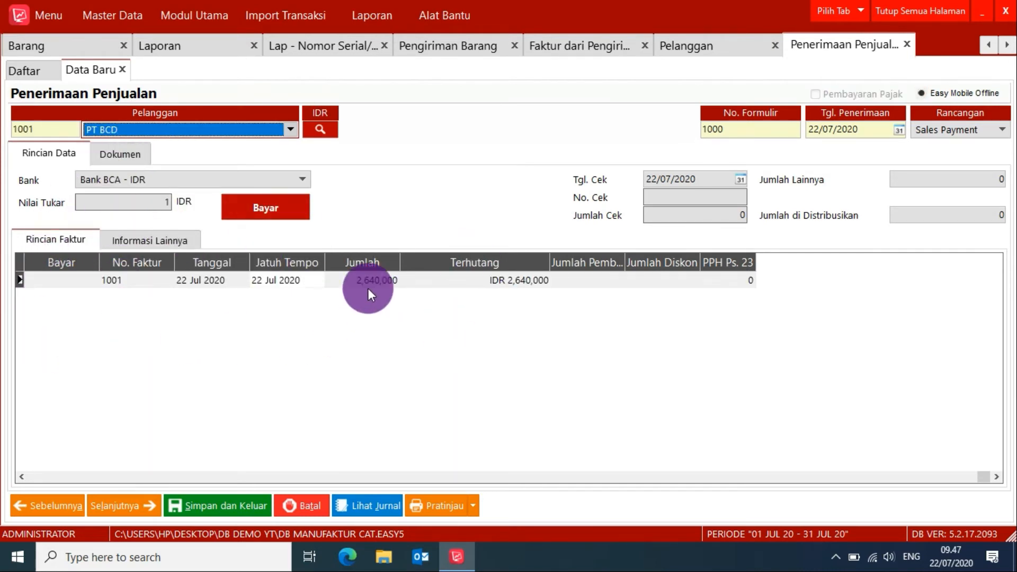
# Mark PT BCD's outstanding invoice for full payment of 2,640,000, widen the Jumlah Pembayaran column and preview the printed receipt.
pyautogui.click(63, 280)
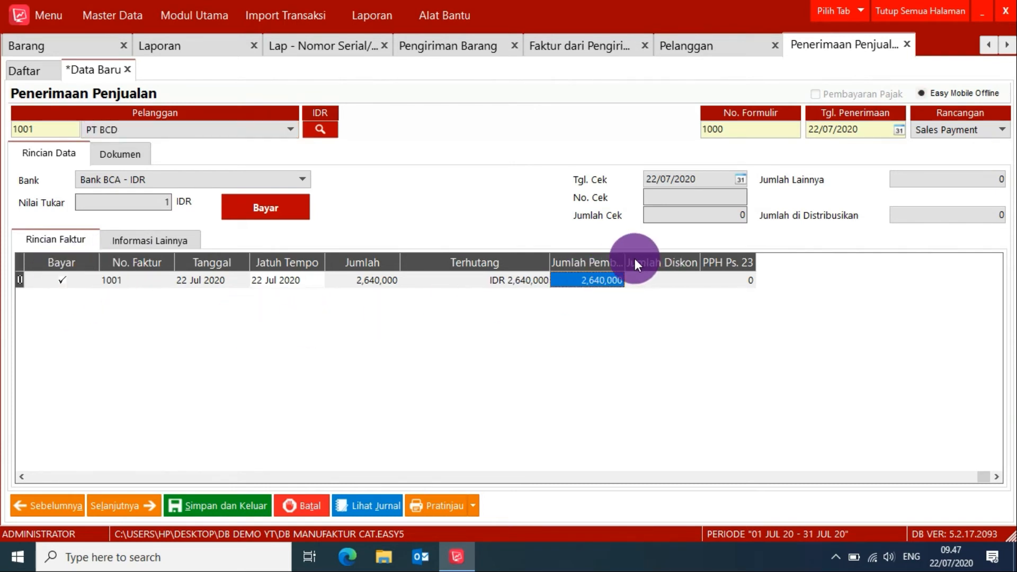
pyautogui.moveTo(627, 263); pyautogui.dragTo(691, 263)
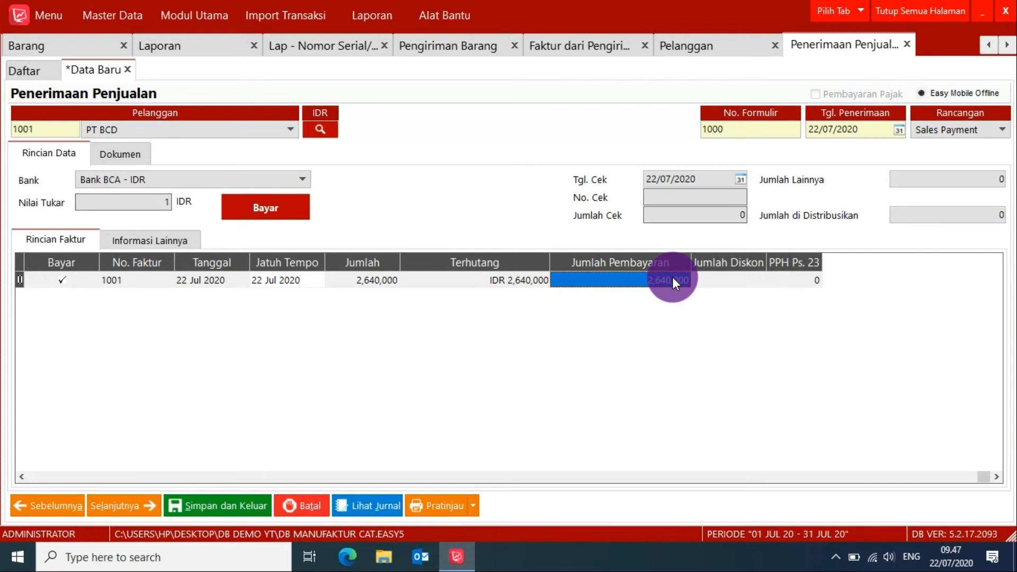
pyautogui.click(443, 507)
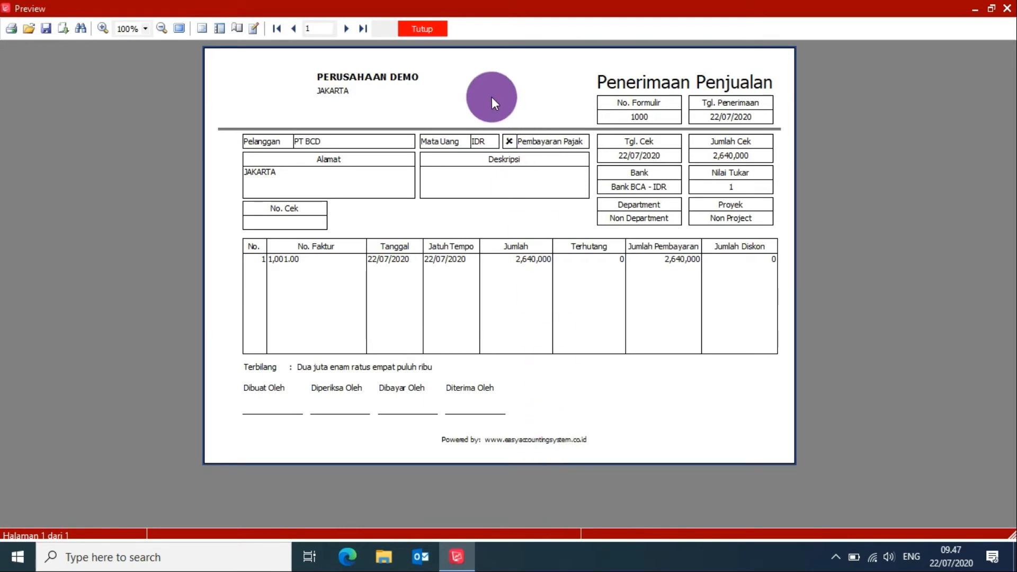
pyautogui.click(443, 26)
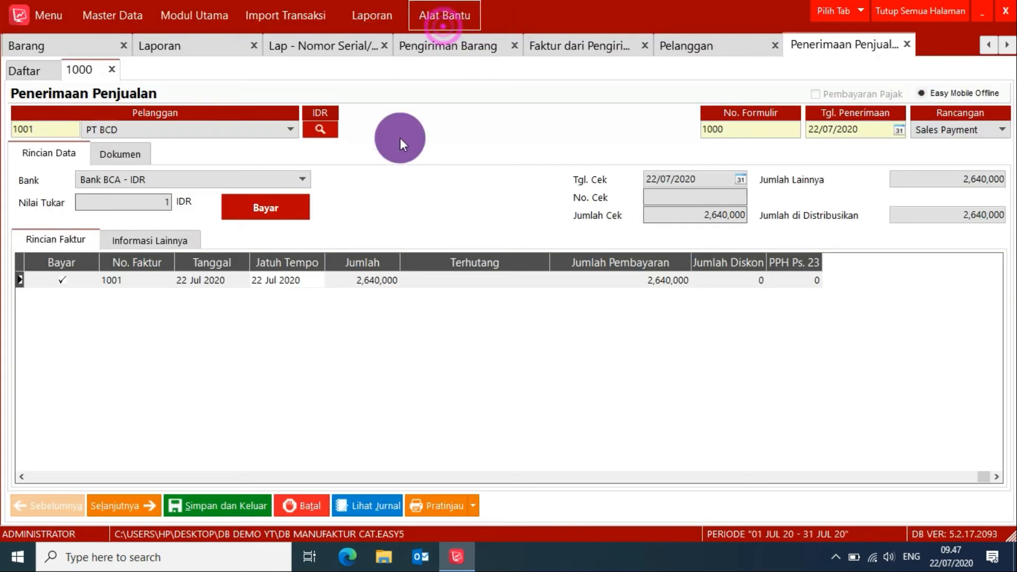
# Examine the transaction journal of PT BCD's payment receipt, close the journal and save the receipt.
pyautogui.click(370, 508)
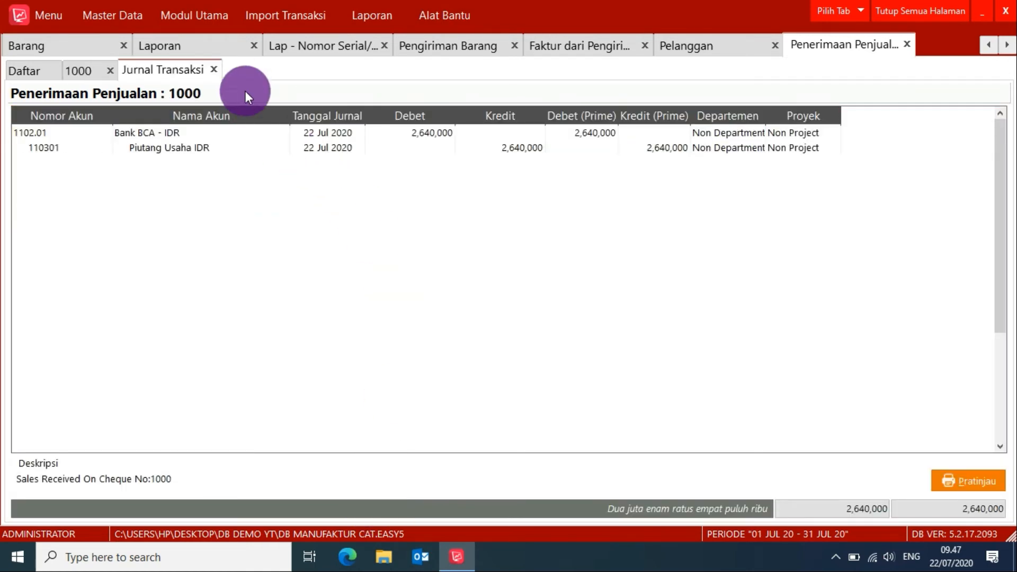
pyautogui.click(215, 71)
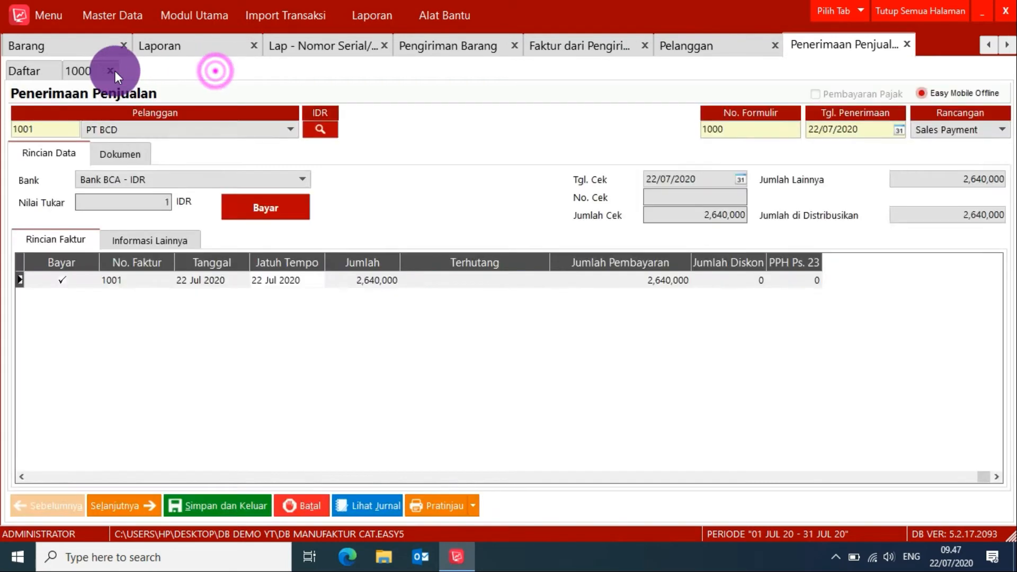
pyautogui.click(93, 72)
pyautogui.click(232, 505)
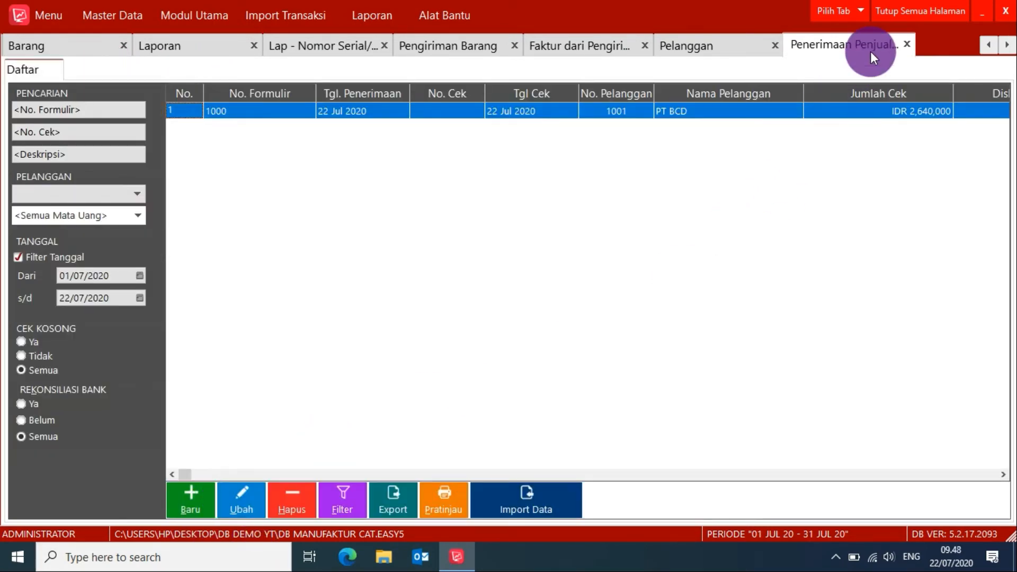
# Close all open pages and run the Nomor Serial/Produksi Tersedia inventory report as of 22/07/2020.
pyautogui.click(896, 9)
pyautogui.click(185, 43)
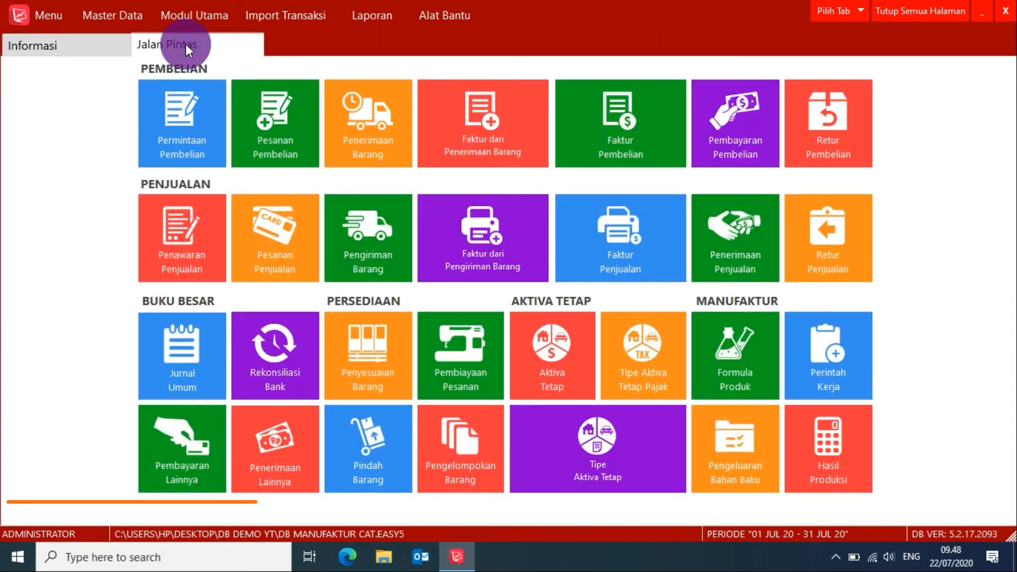
pyautogui.click(349, 17)
pyautogui.click(361, 40)
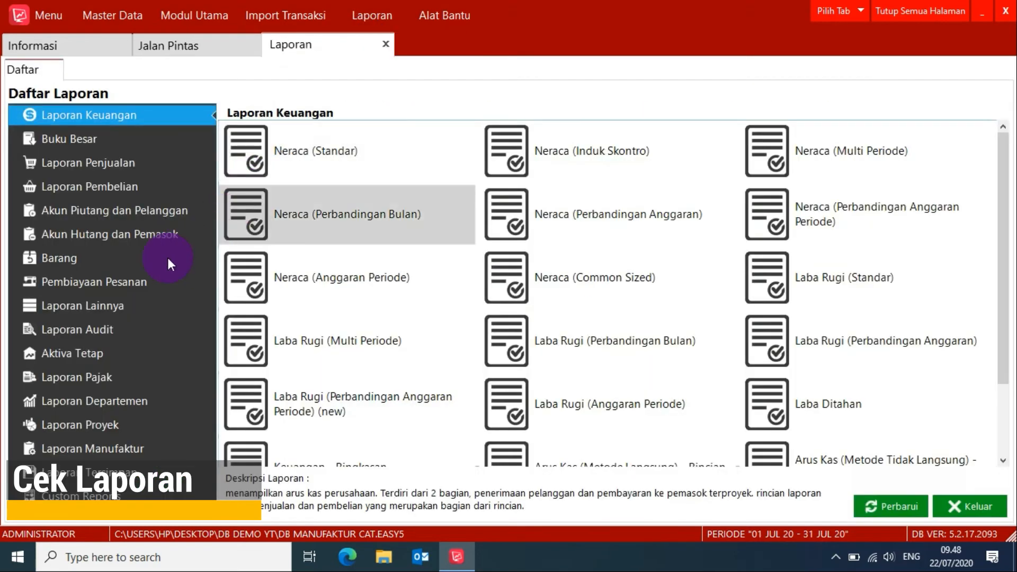
pyautogui.click(132, 260)
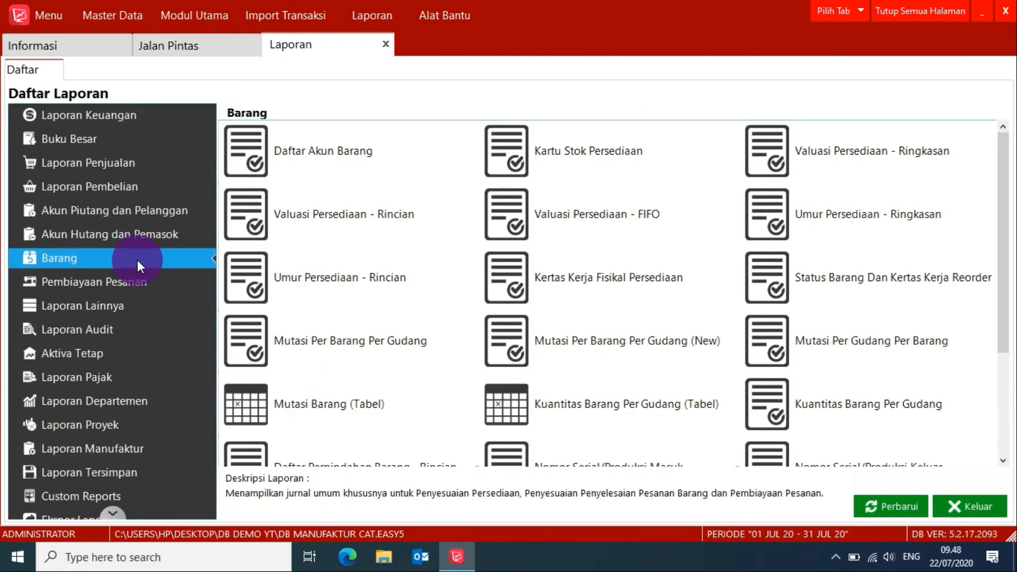
pyautogui.moveTo(1007, 319); pyautogui.dragTo(1015, 409)
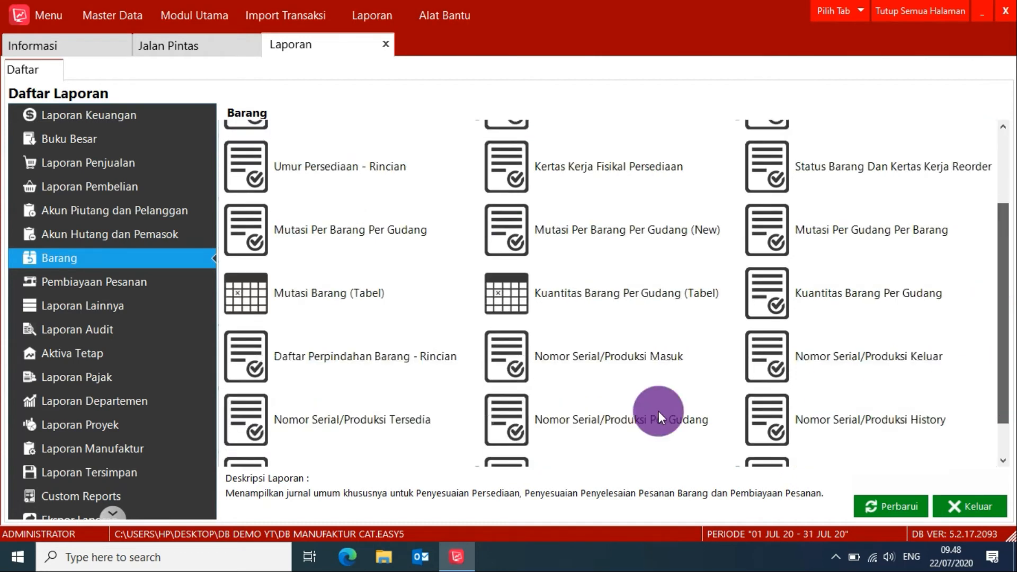
pyautogui.click(323, 424)
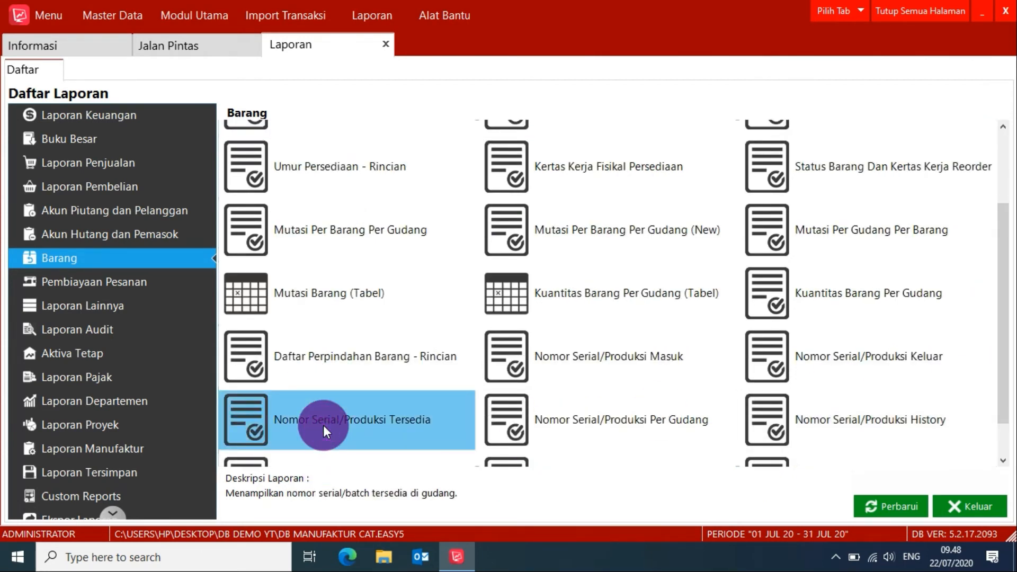
pyautogui.doubleClick(323, 424)
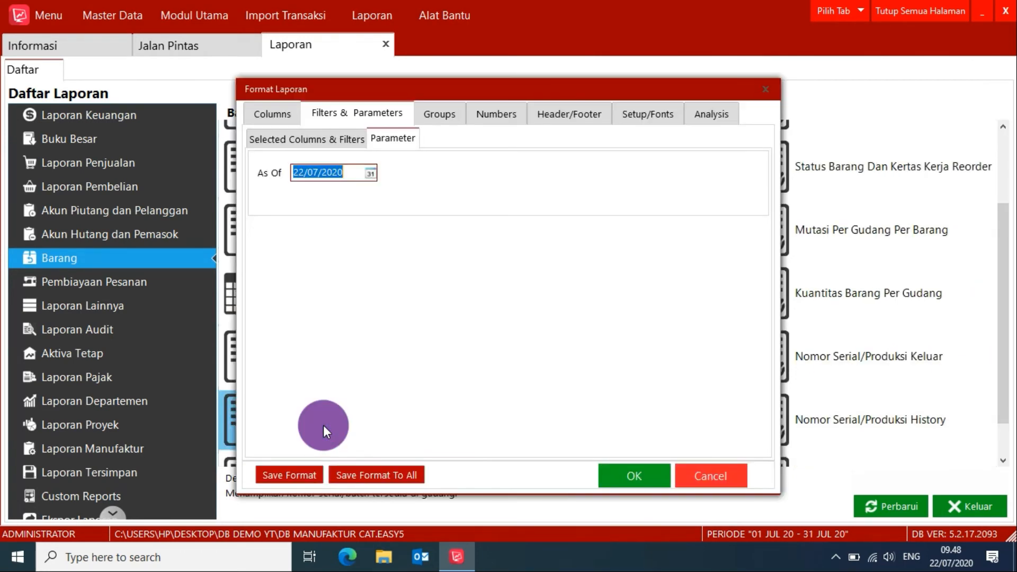
pyautogui.click(635, 475)
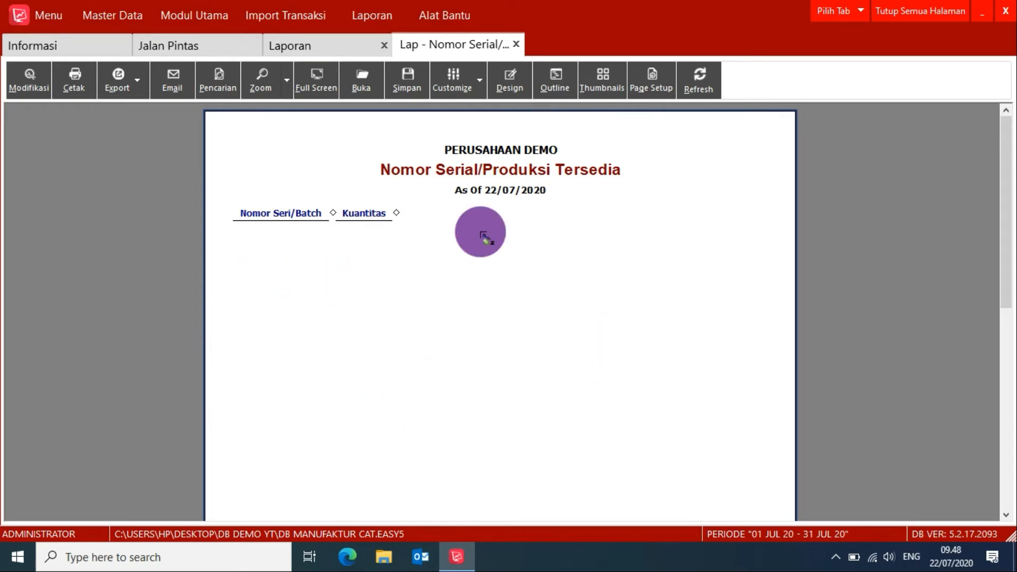
# Close all open pages and start a new Perintah Kerja using the PRD CAT 25KG formula.
pyautogui.click(920, 11)
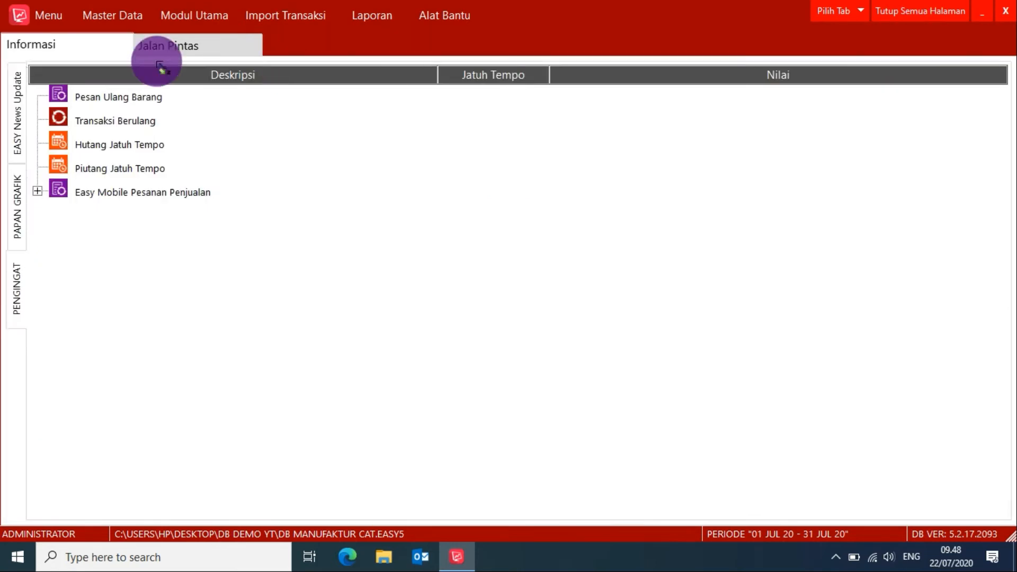
pyautogui.click(168, 45)
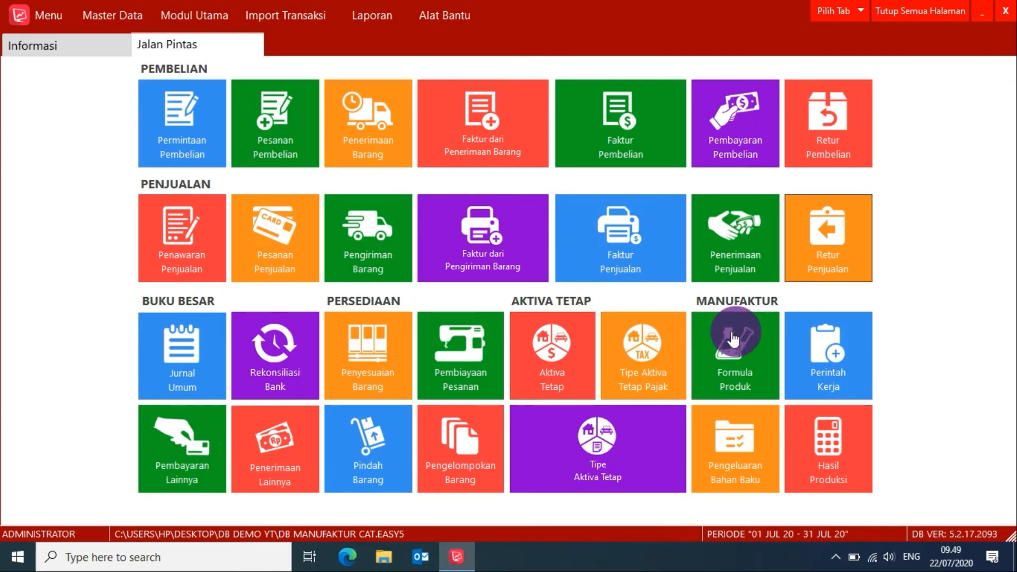
pyautogui.click(835, 369)
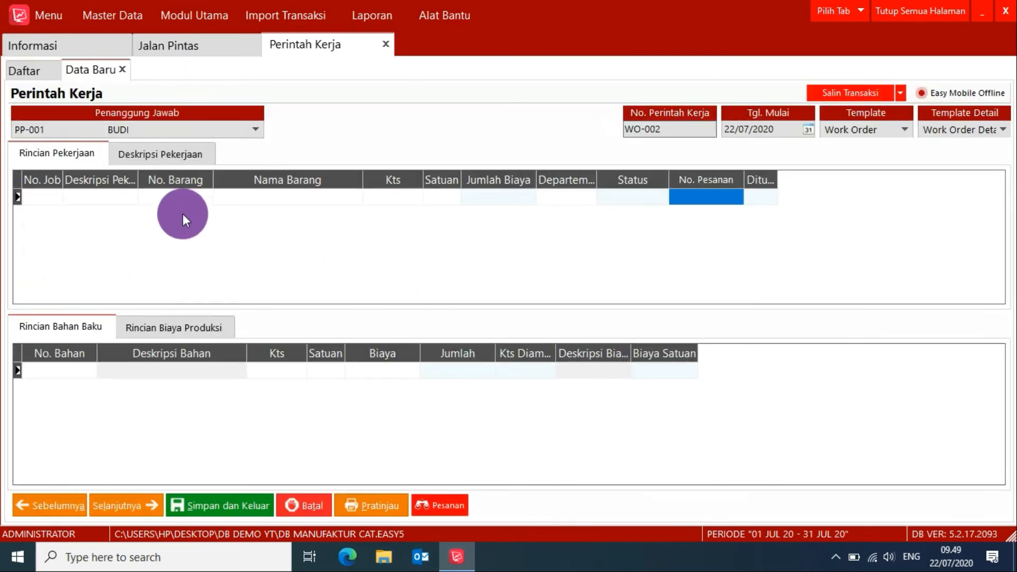
pyautogui.doubleClick(123, 199)
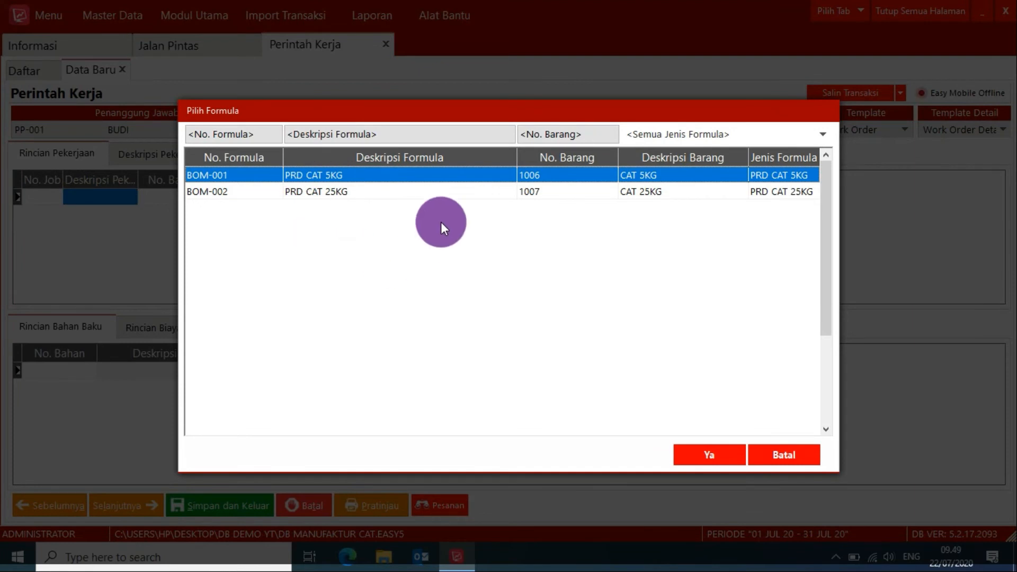
pyautogui.click(344, 191)
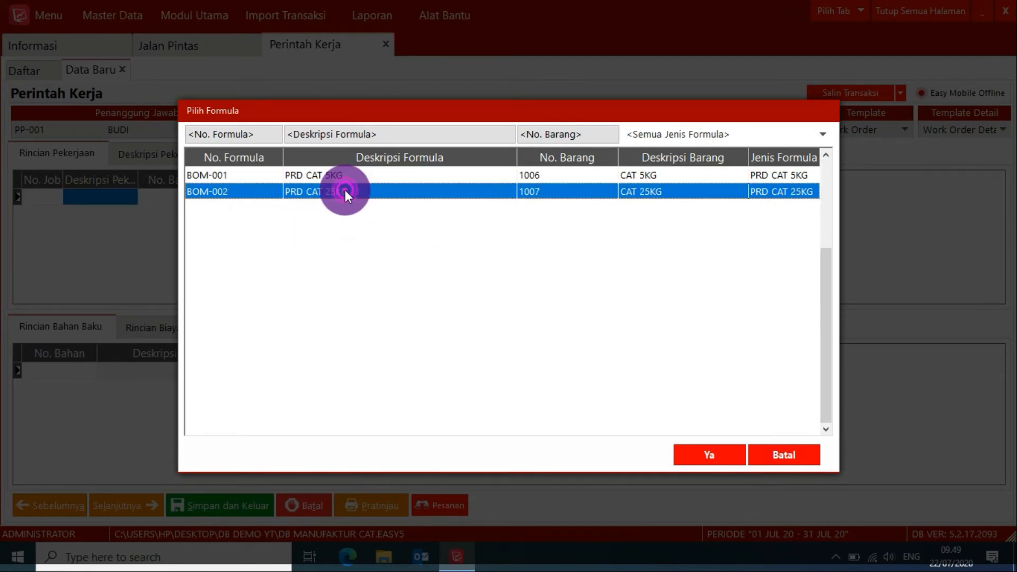
pyautogui.doubleClick(345, 192)
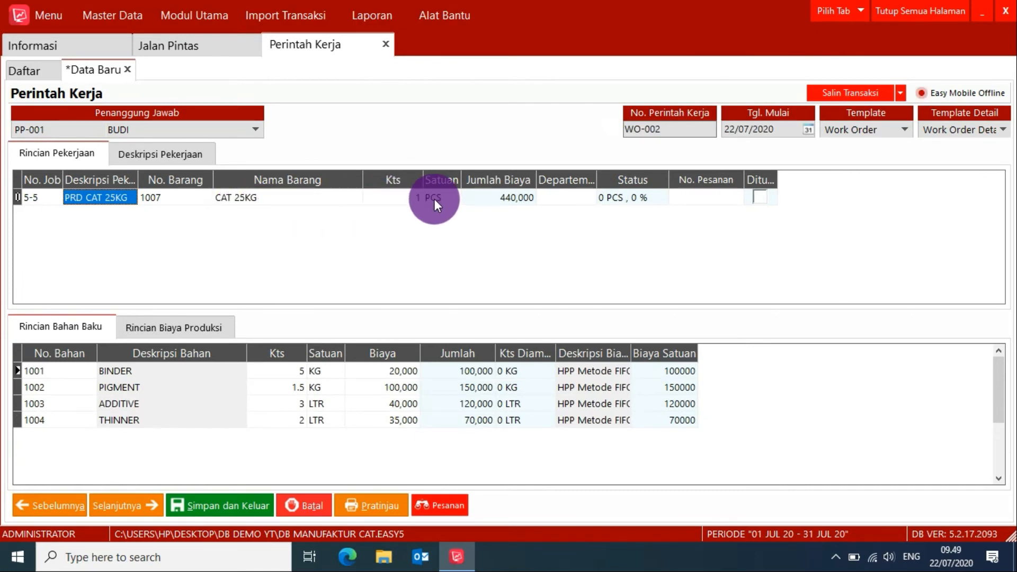
# Set the CAT 25KG job quantity to 10 PCS and enter TEST as the work order description.
pyautogui.click(404, 200)
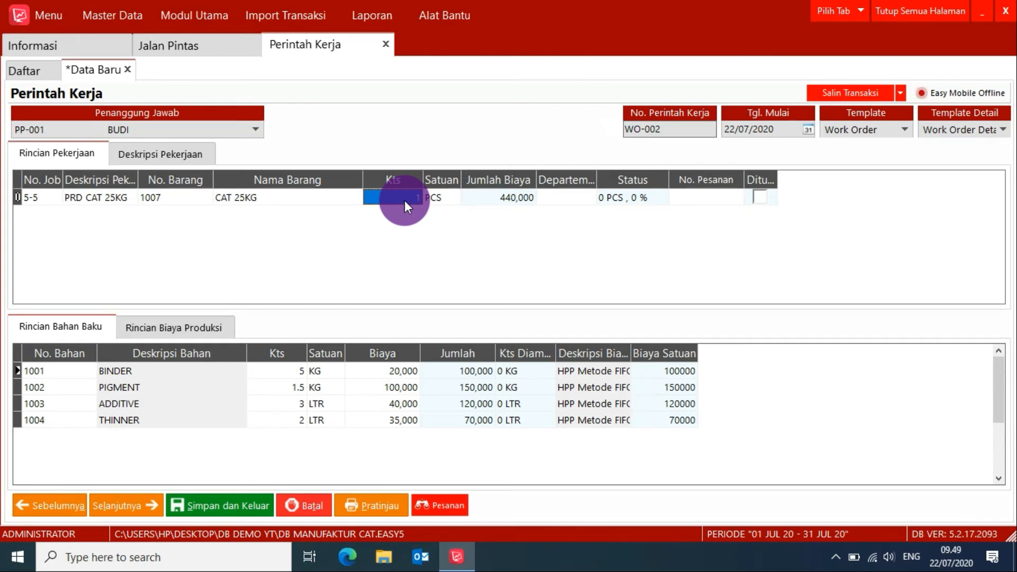
pyautogui.write('10')
pyautogui.press('Return')
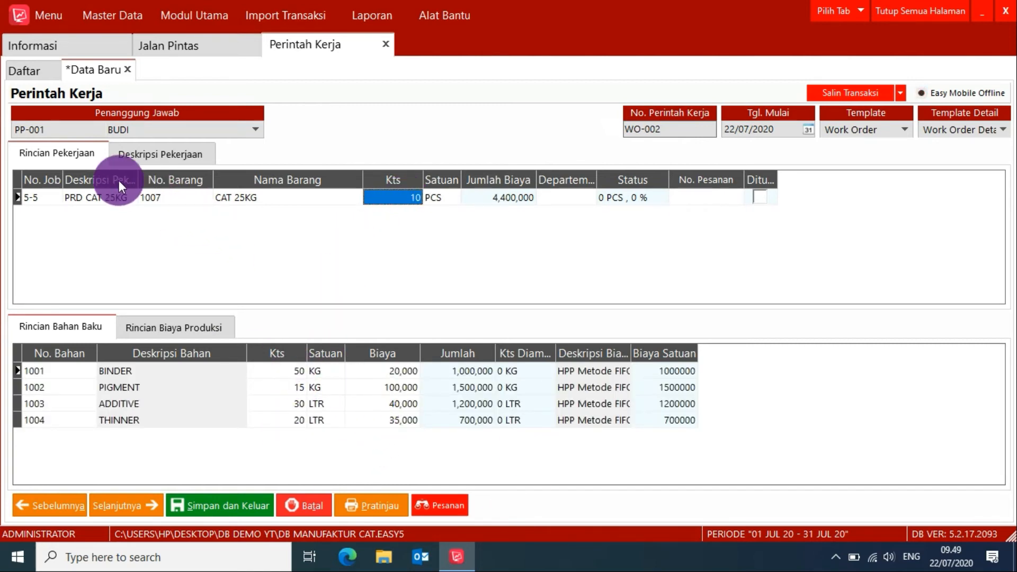
pyautogui.click(135, 159)
pyautogui.click(138, 227)
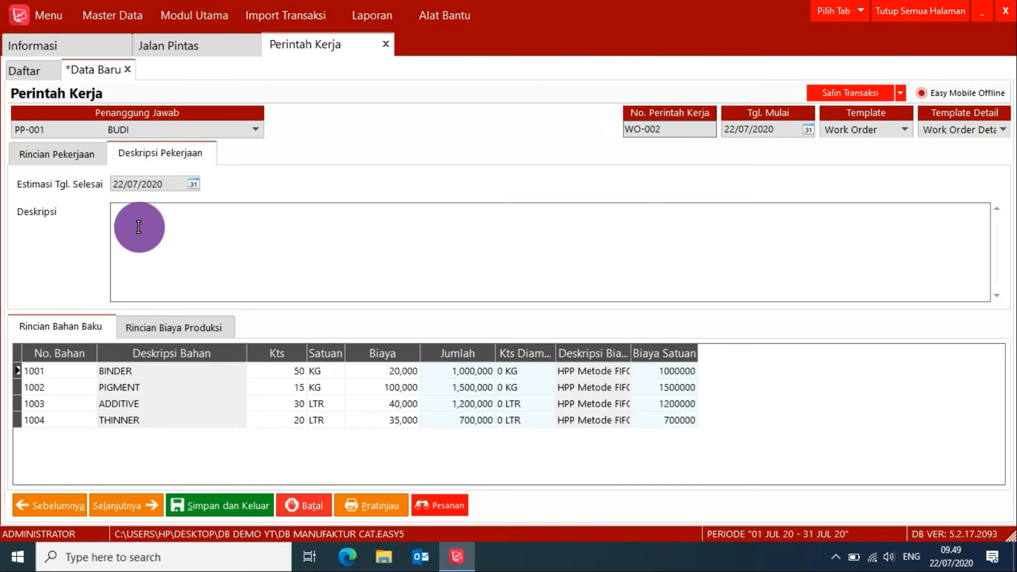
pyautogui.write('TEST')
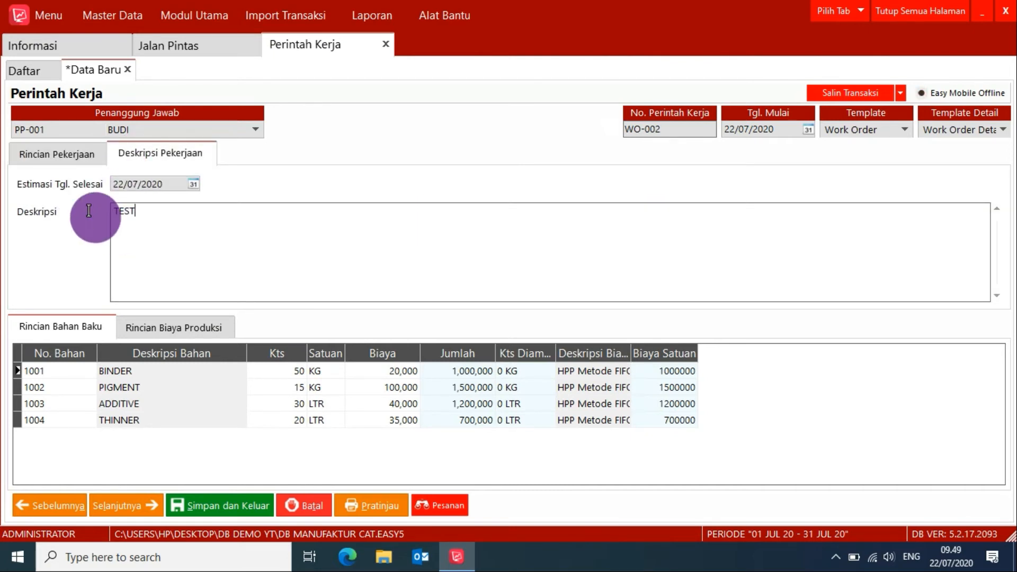
# Return to the job details, preview the printed CAT 25KG work order and save it.
pyautogui.click(46, 159)
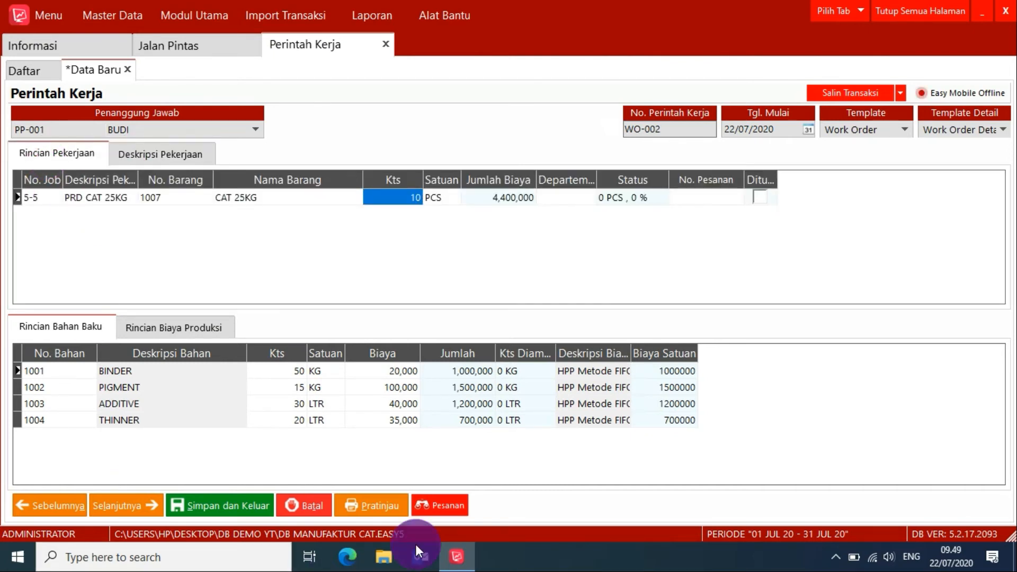
pyautogui.click(378, 499)
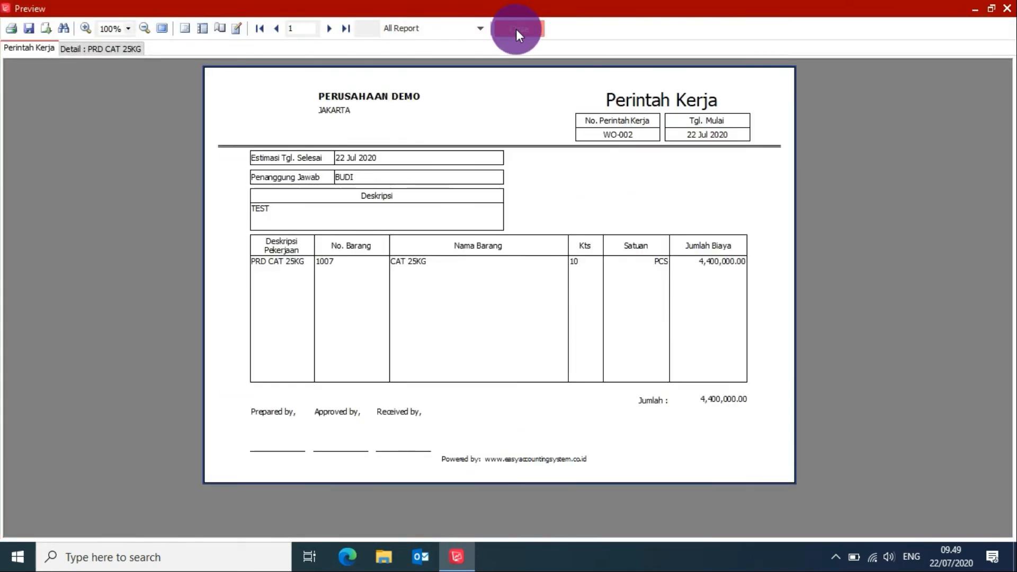
pyautogui.click(516, 30)
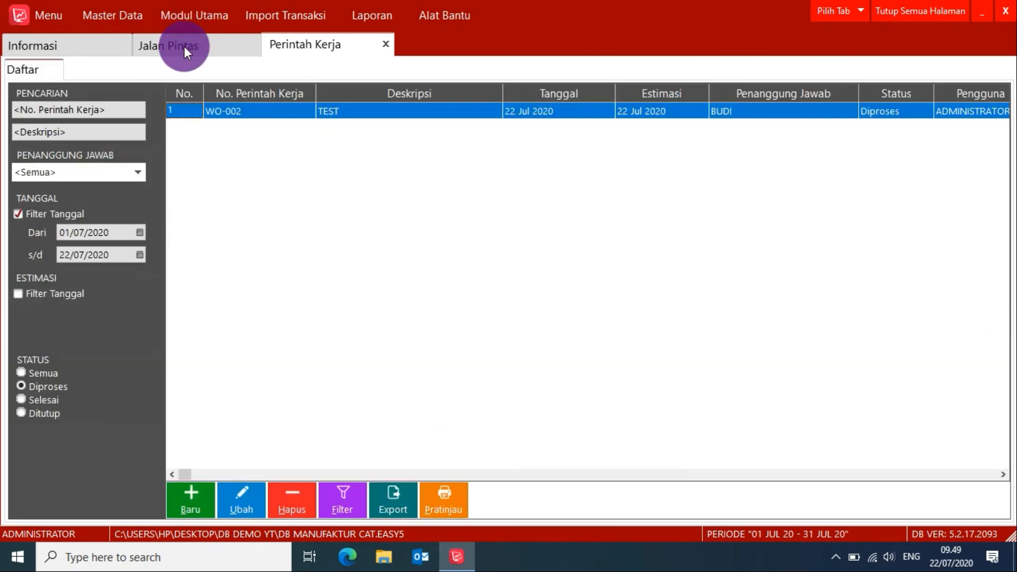
# Start a new Pengeluaran Bahan Baku for the CAT 25KG work order and bring in all its raw materials.
pyautogui.click(183, 46)
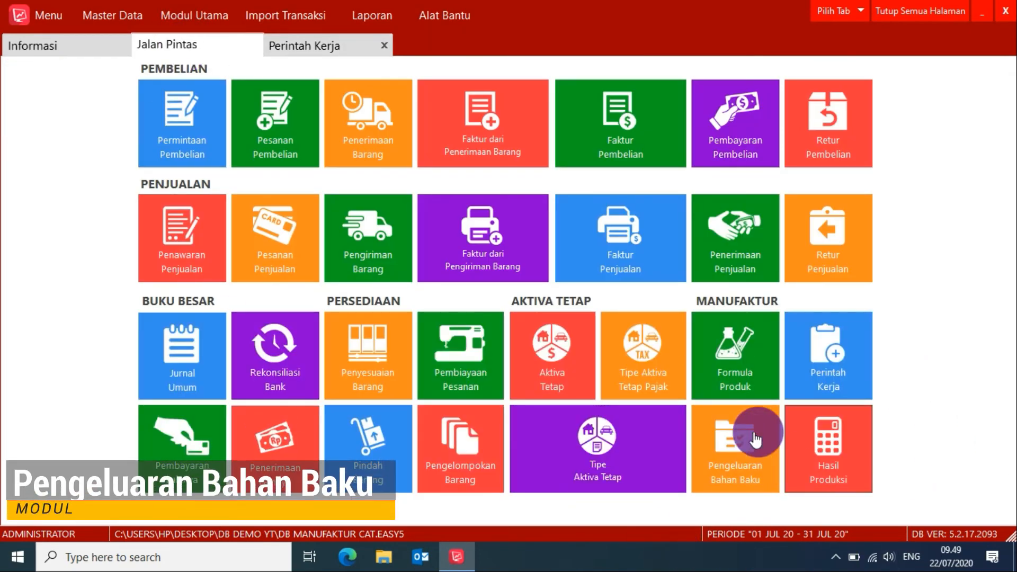
pyautogui.click(729, 466)
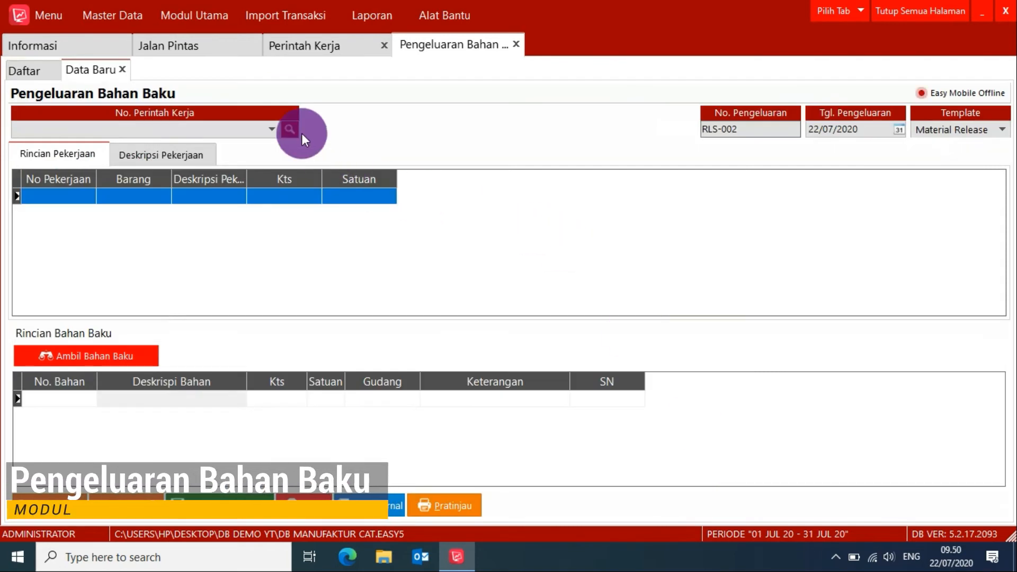
pyautogui.click(272, 128)
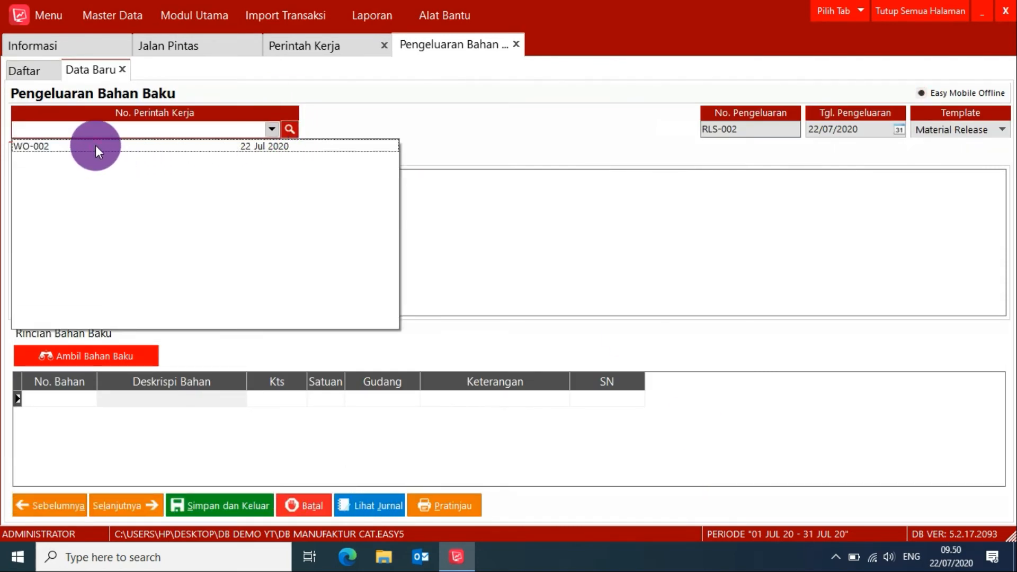
pyautogui.click(95, 145)
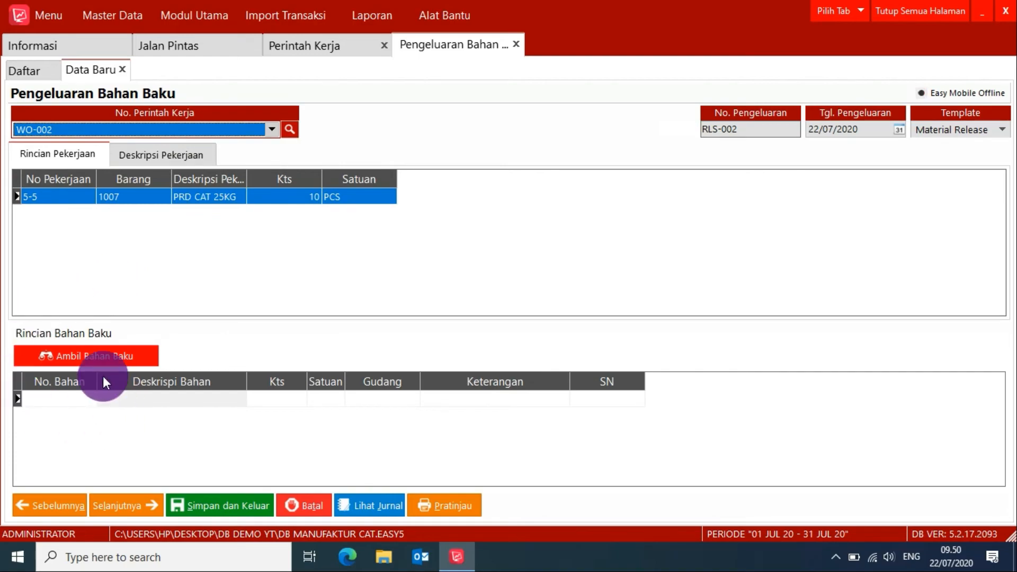
pyautogui.click(75, 357)
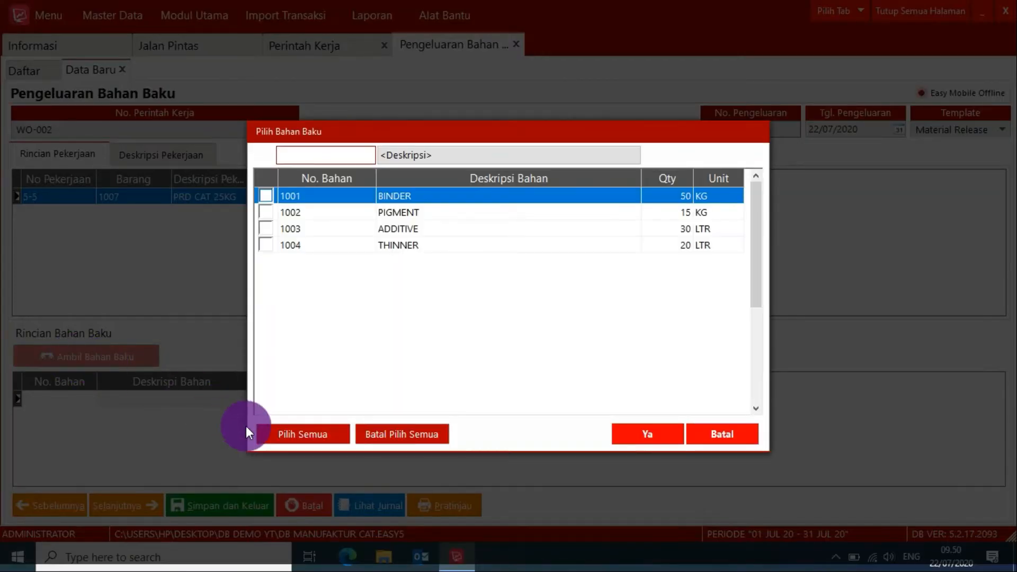
pyautogui.click(292, 435)
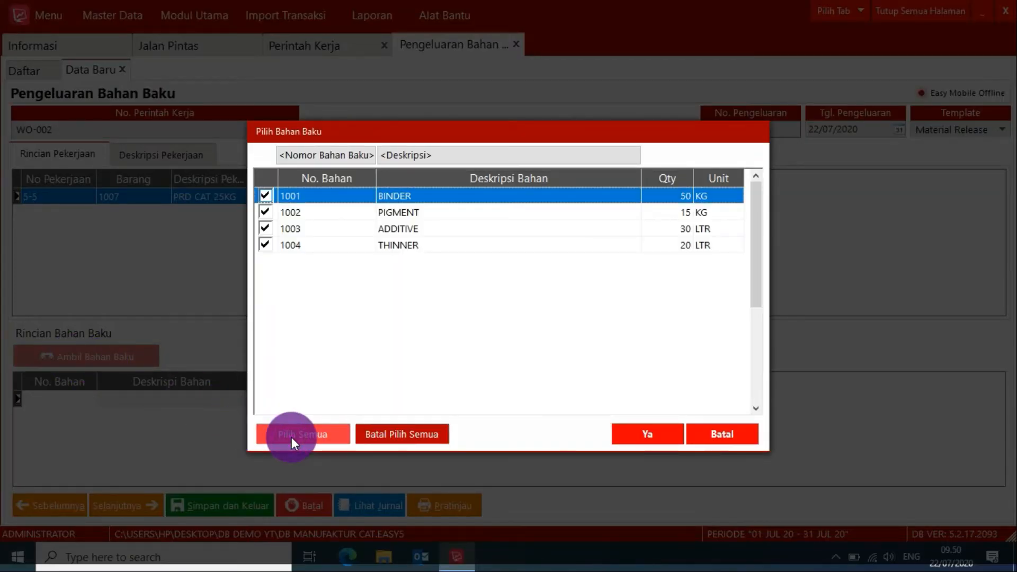
pyautogui.click(656, 438)
# Check the issue quantities of BINDER, PIGMENT, ADDITIVE and THINNER in the raw material details.
pyautogui.click(291, 401)
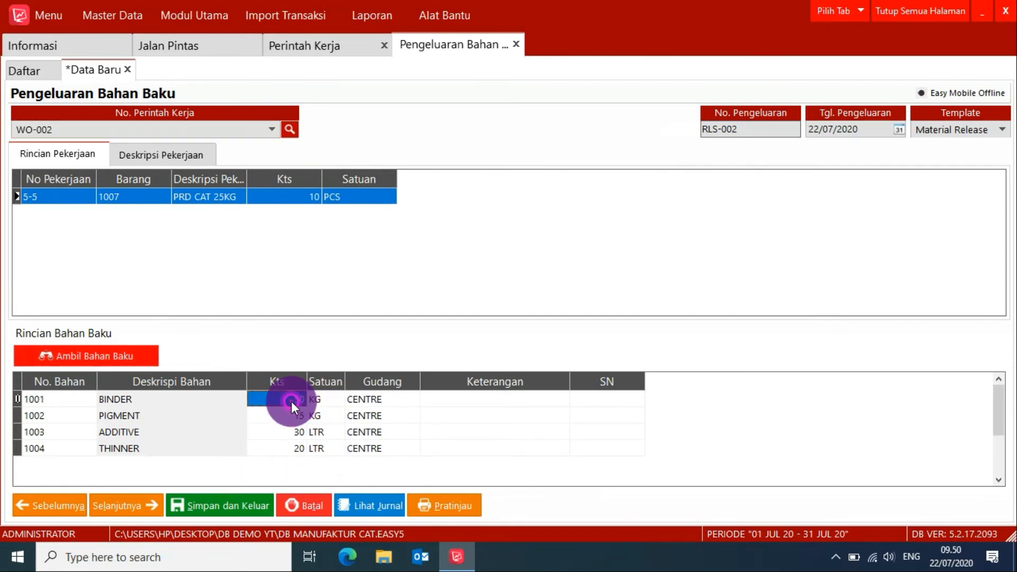
pyautogui.click(287, 419)
pyautogui.click(287, 438)
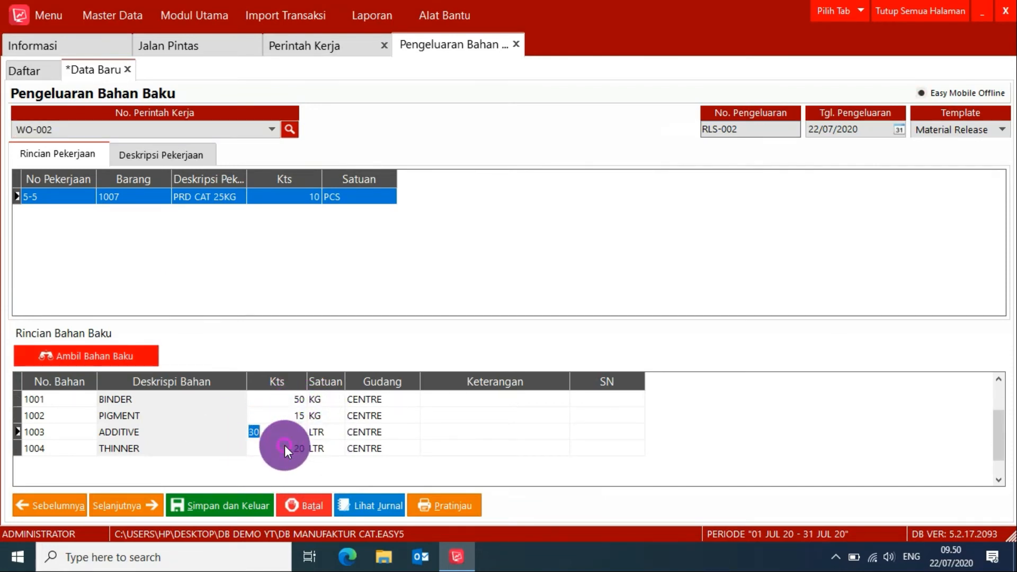
pyautogui.click(284, 445)
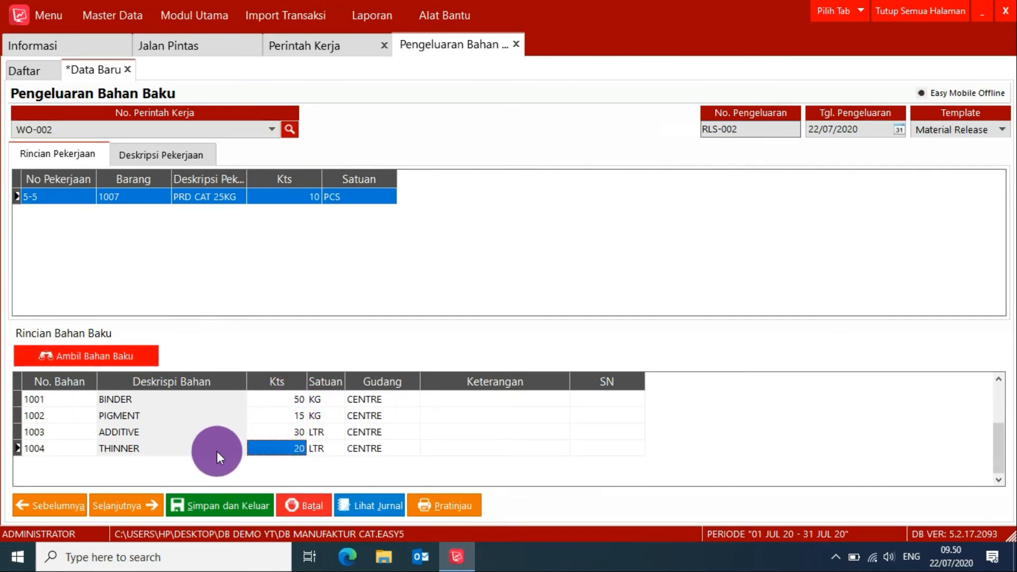
pyautogui.click(208, 454)
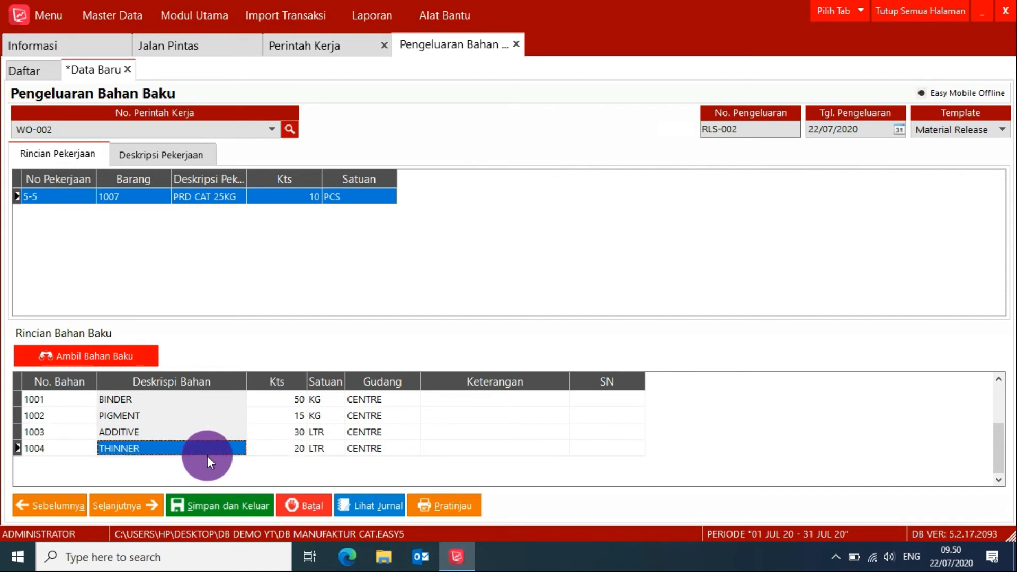
pyautogui.press('Down')
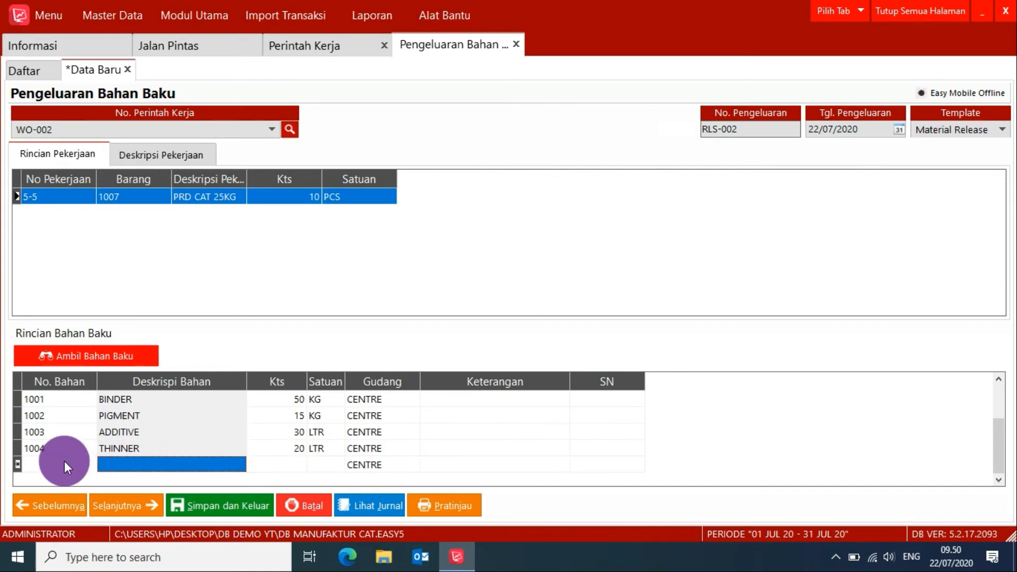
pyautogui.doubleClick(65, 463)
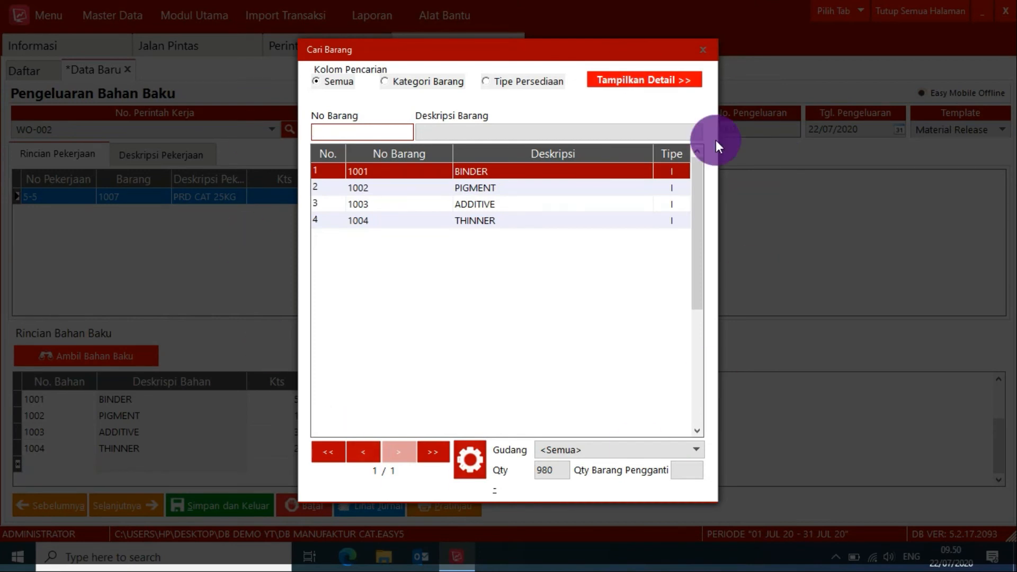
pyautogui.click(698, 50)
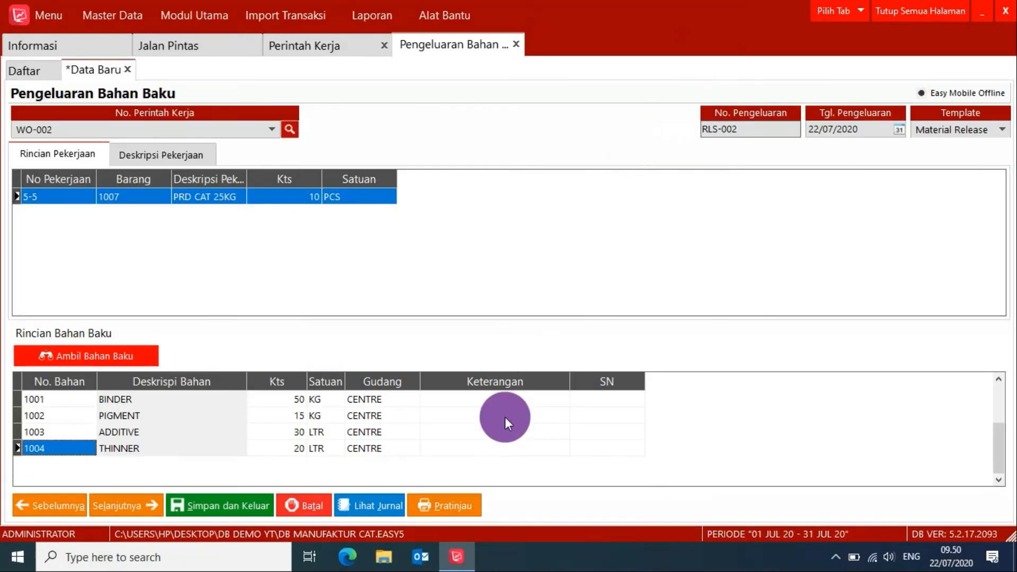
# Preview the printed Pengeluaran Bahan Baku for the CAT 25KG work order and save it.
pyautogui.click(450, 505)
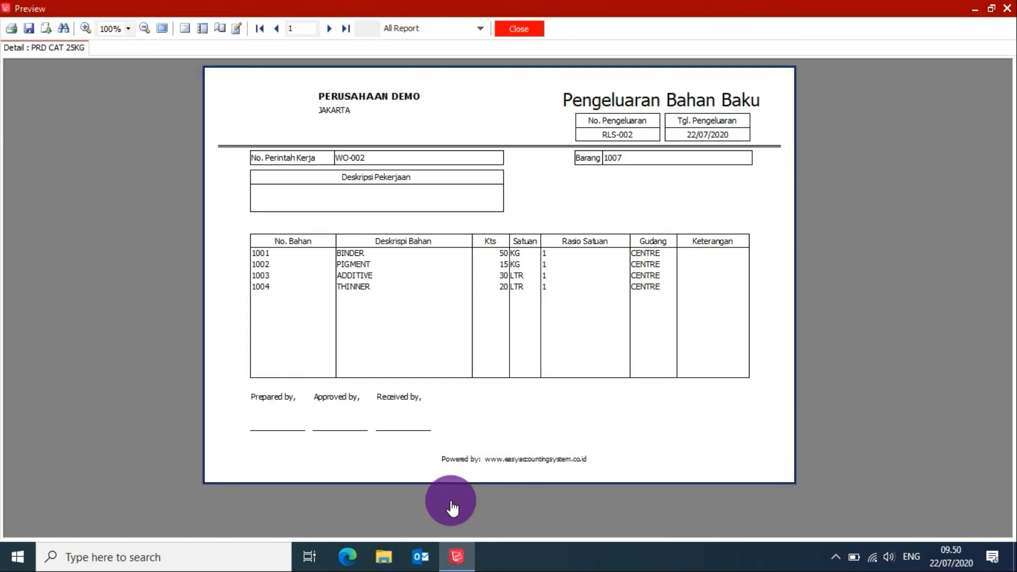
pyautogui.click(504, 34)
pyautogui.click(233, 506)
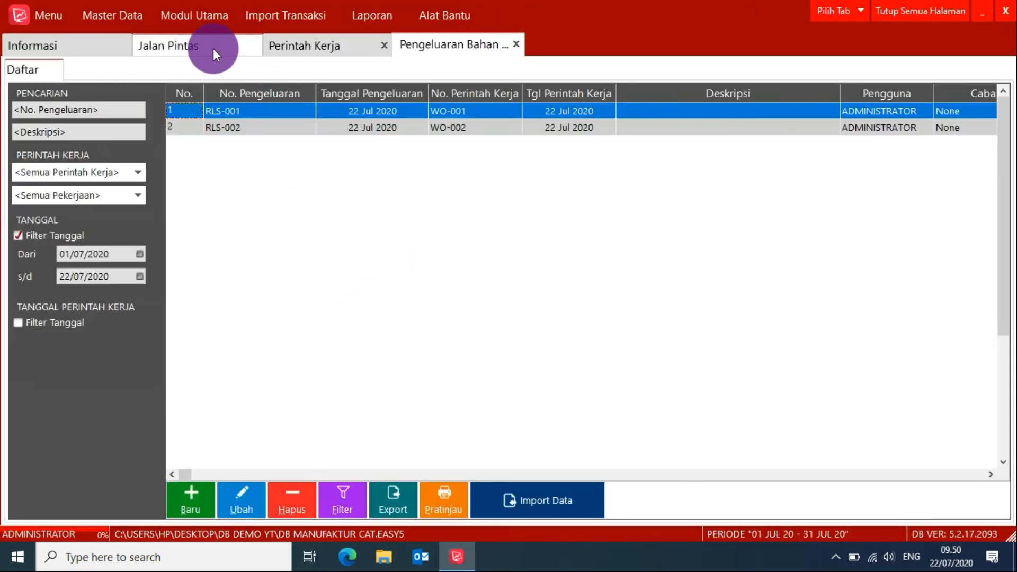
# Start a new Hasil Produksi for work order WO-002 and bring in its finished product.
pyautogui.click(213, 48)
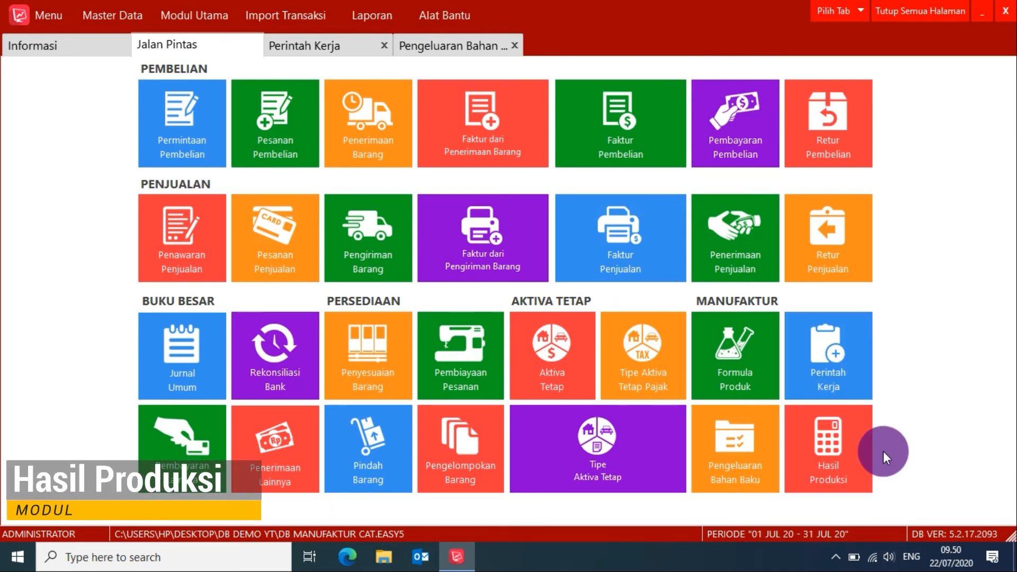
pyautogui.click(831, 473)
pyautogui.click(270, 130)
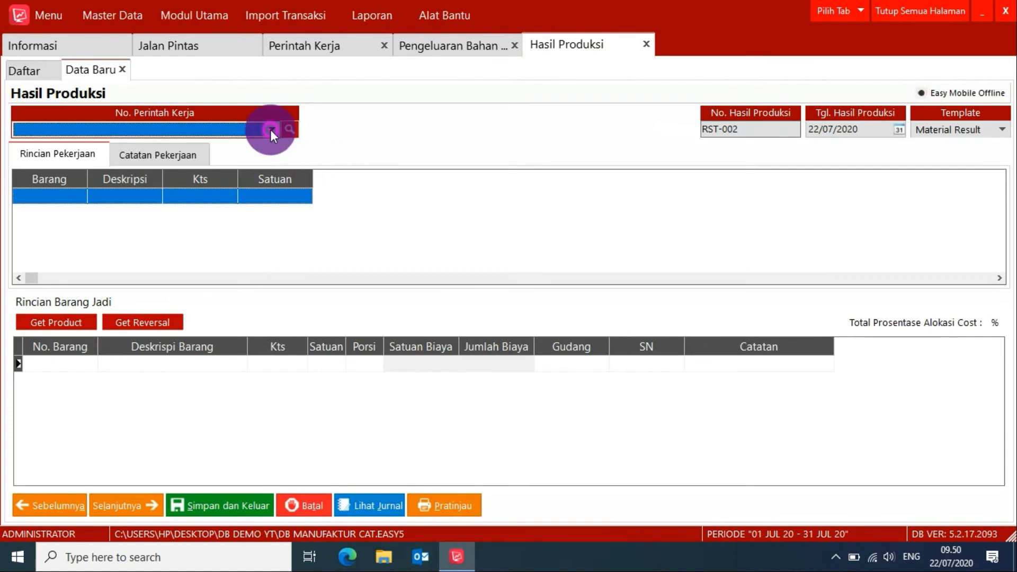
pyautogui.click(153, 148)
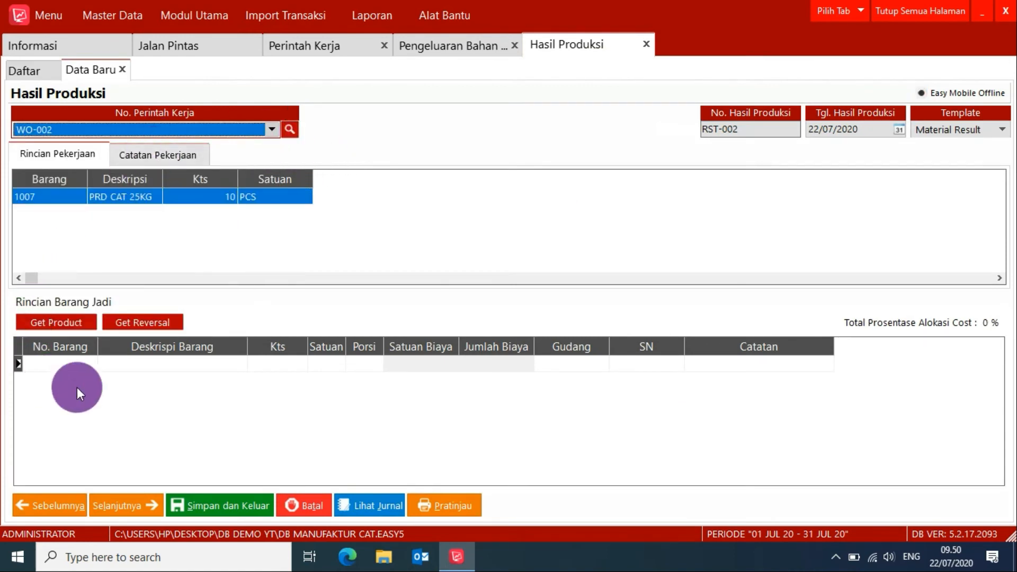
pyautogui.click(55, 324)
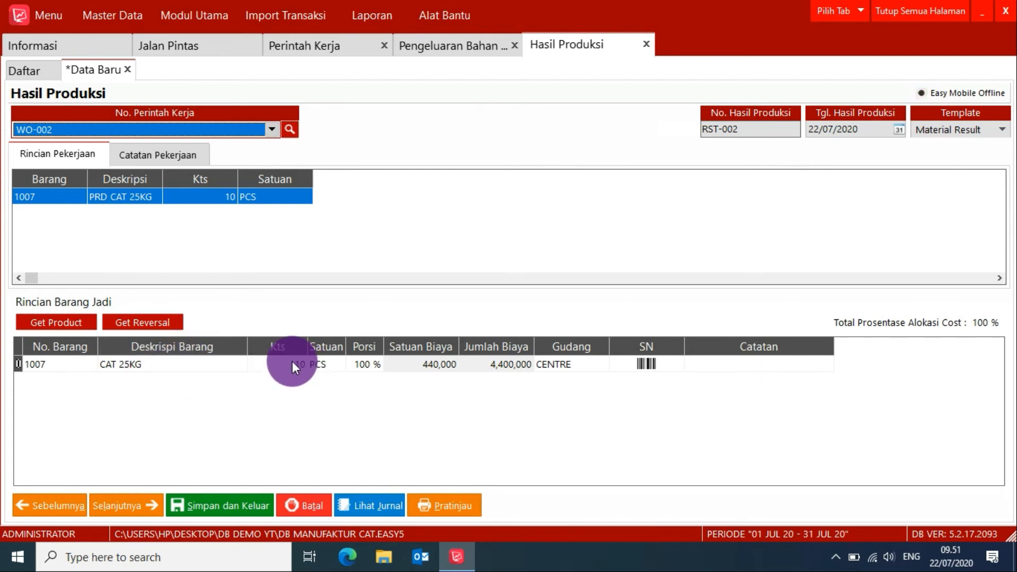
# Add batch number RED1234 with a quantity of 5 to the finished CAT 25KG.
pyautogui.click(647, 363)
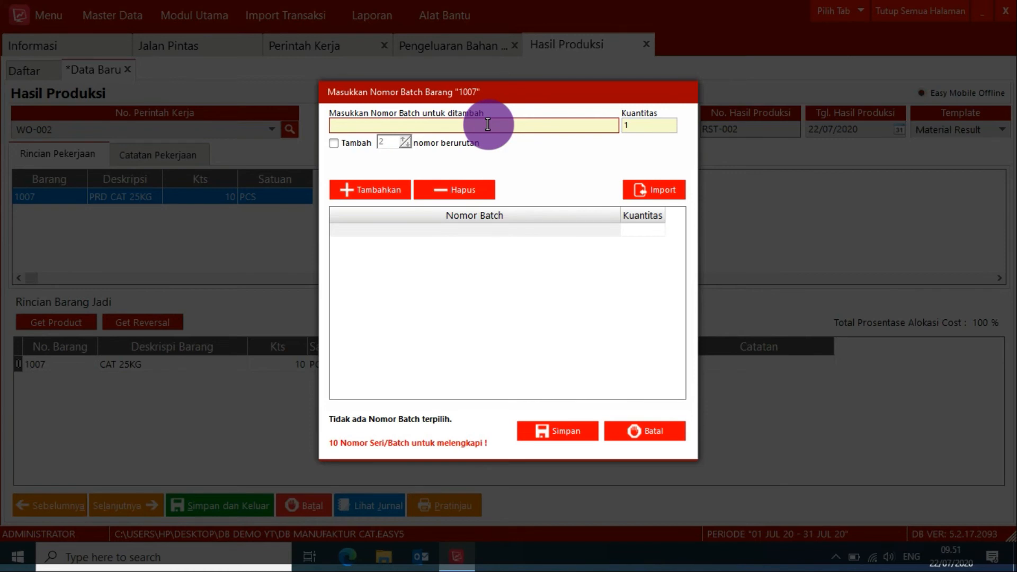
pyautogui.write('RED1234')
pyautogui.click(650, 125)
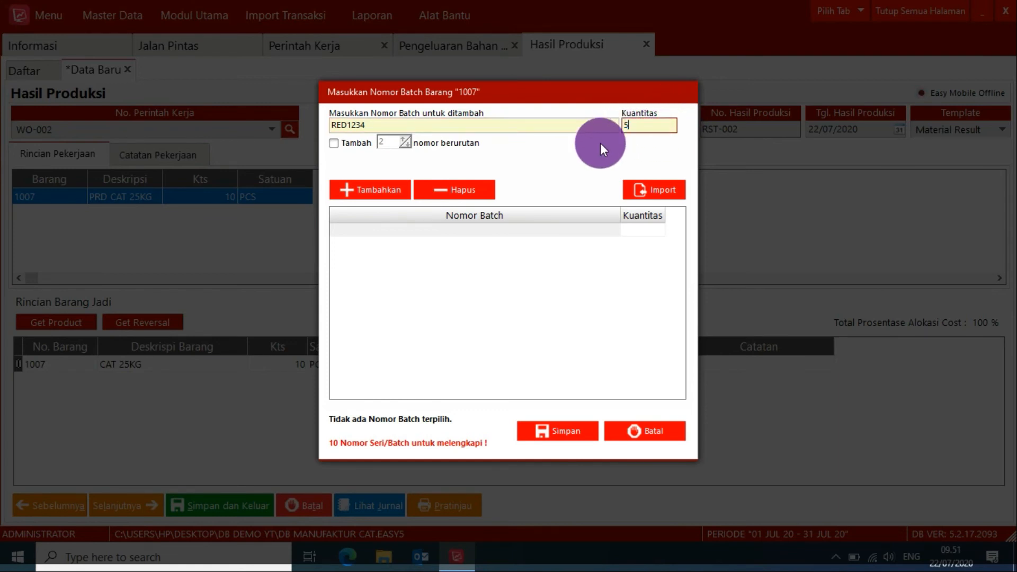
pyautogui.write('5')
pyautogui.click(377, 192)
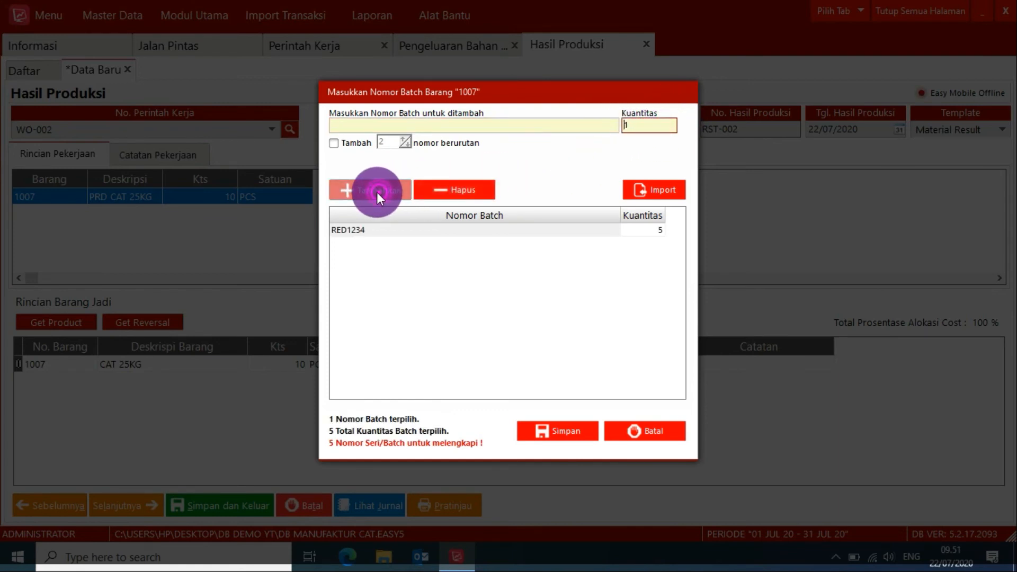
# Add batch number GRN1234 with a quantity of 5 and save the CAT 25KG batch numbers.
pyautogui.click(358, 123)
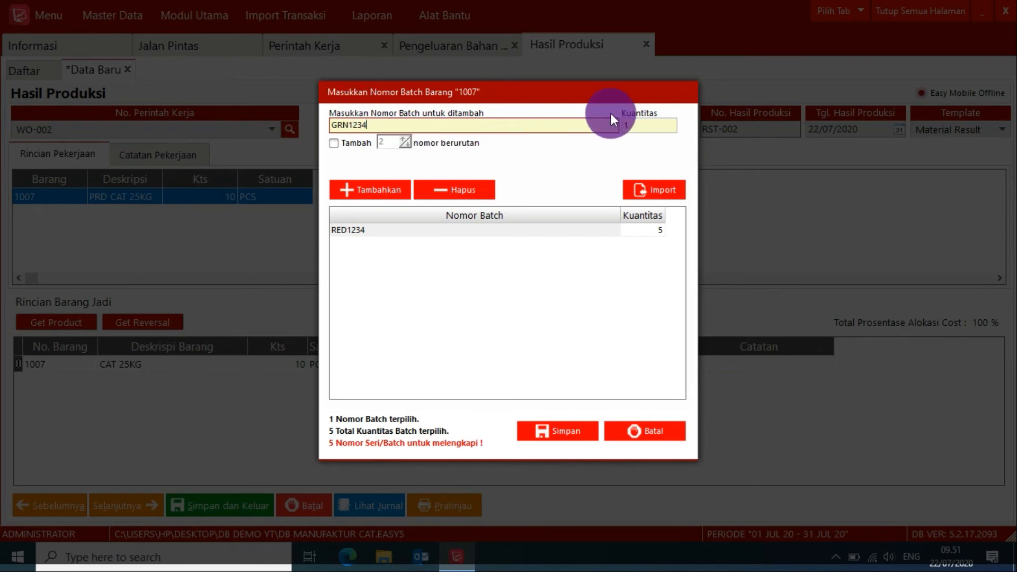
pyautogui.press('Tab')
pyautogui.write('5')
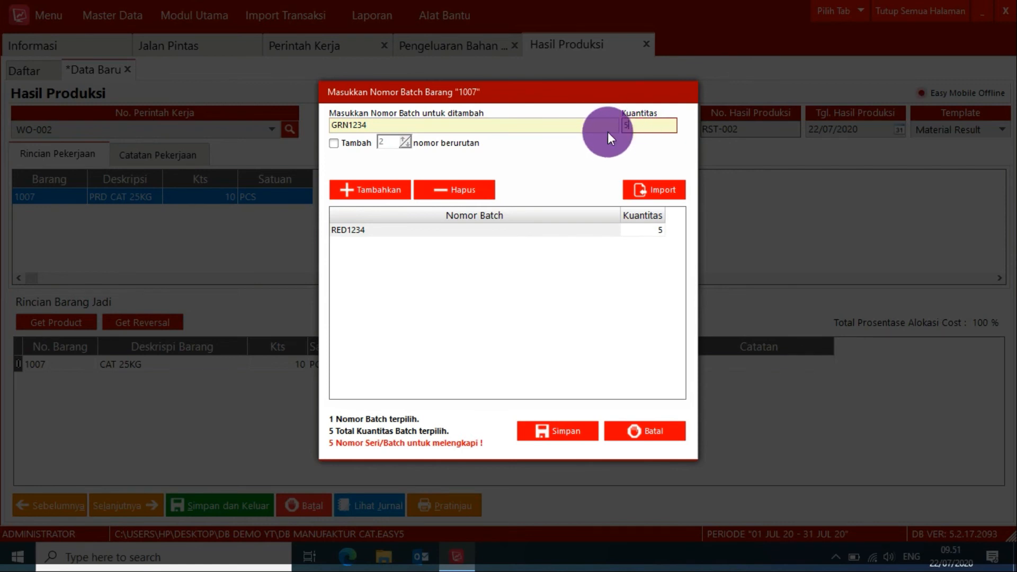
pyautogui.click(389, 189)
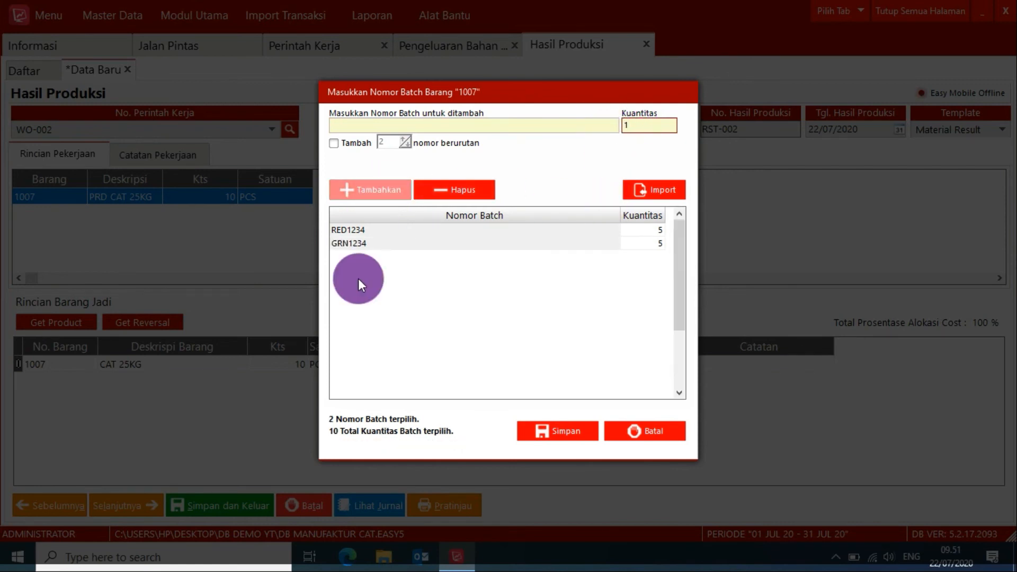
pyautogui.click(567, 431)
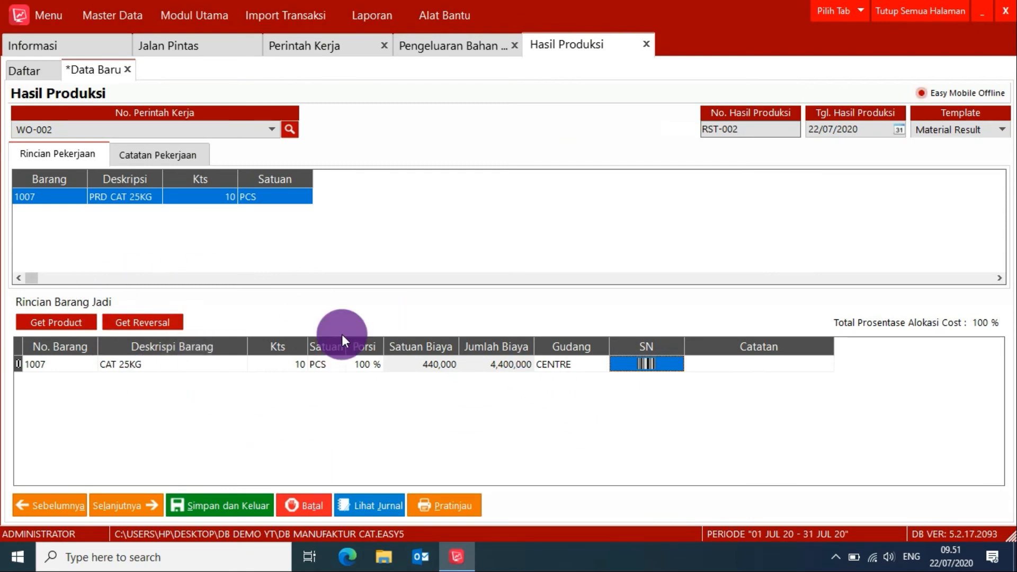
# Preview the printed Hasil Produksi for CAT 25KG and save it.
pyautogui.click(453, 509)
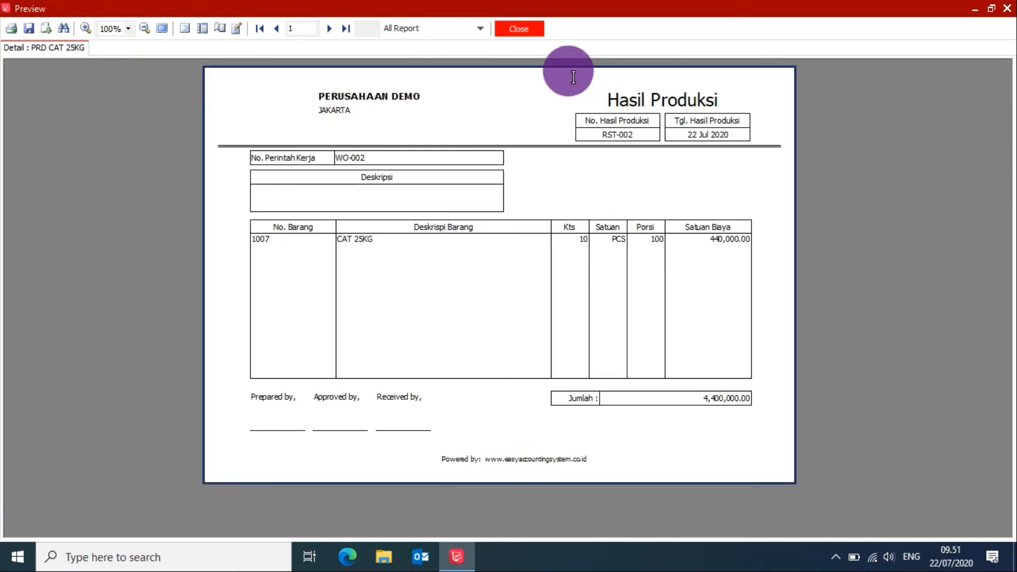
pyautogui.click(508, 29)
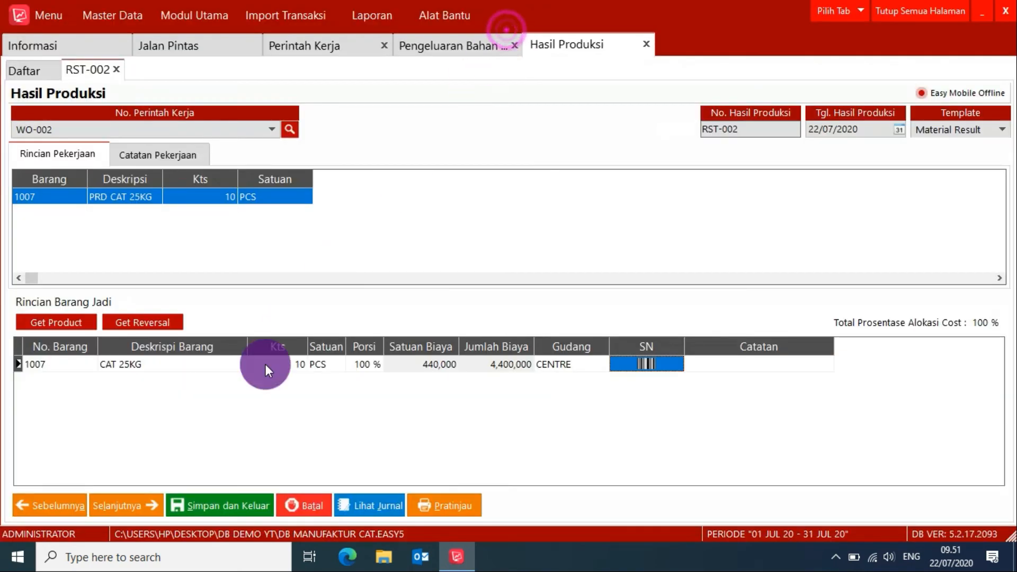
pyautogui.click(219, 507)
# Close all open pages and open the Barang list to check the CAT 25KG stock quantity.
pyautogui.click(925, 6)
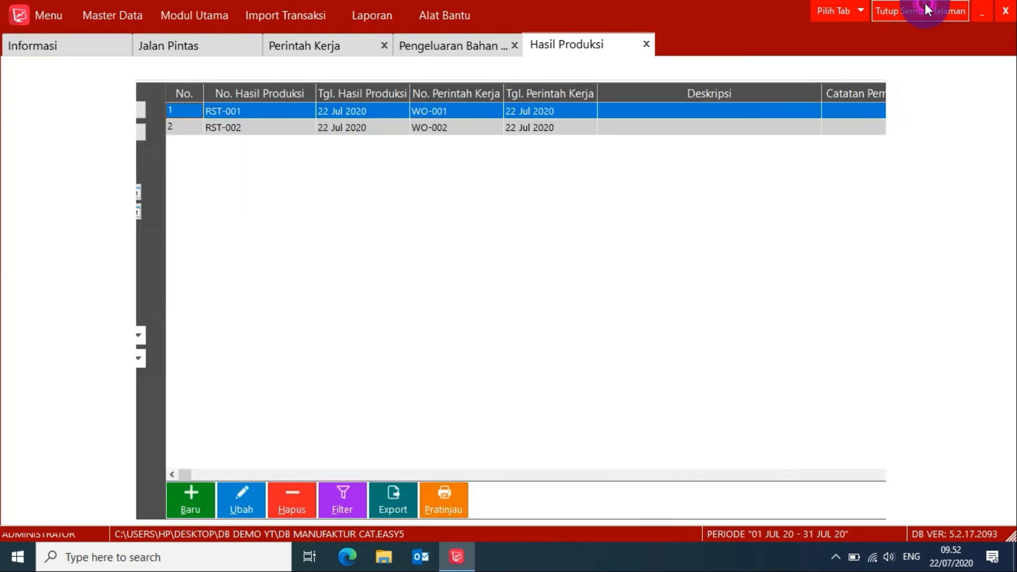
pyautogui.click(221, 46)
pyautogui.click(188, 13)
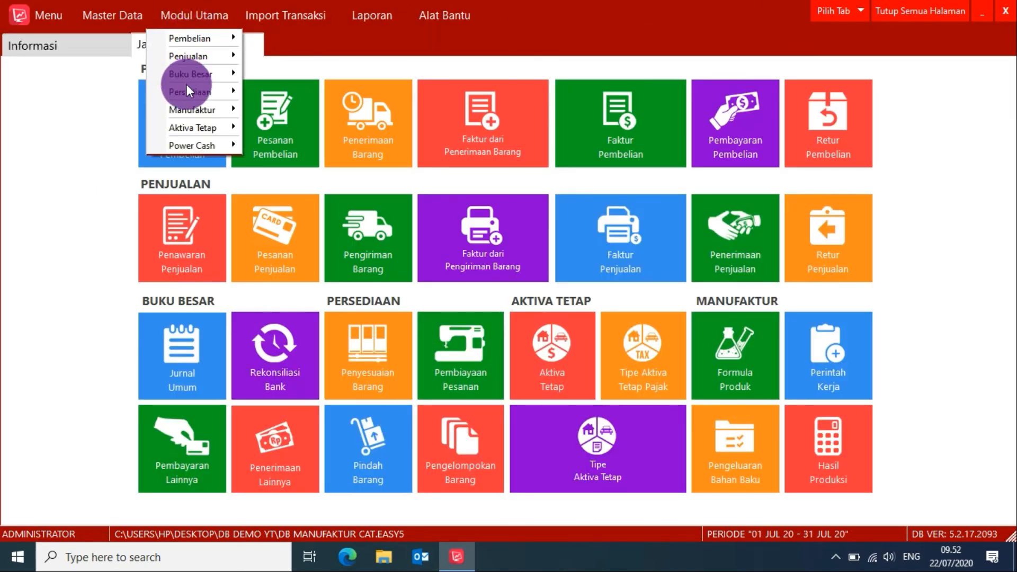
pyautogui.moveTo(187, 88)
pyautogui.click(286, 90)
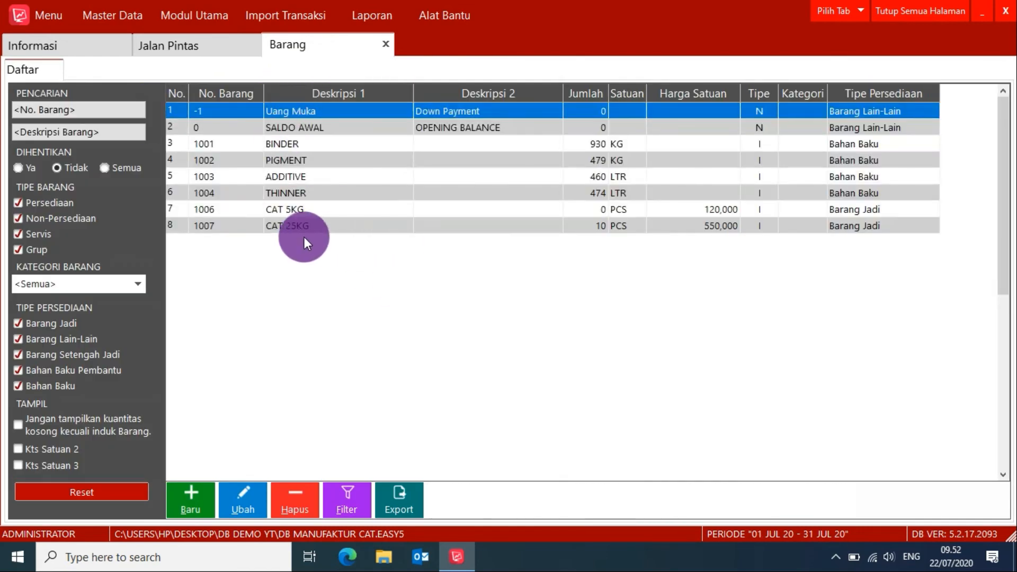
pyautogui.click(291, 228)
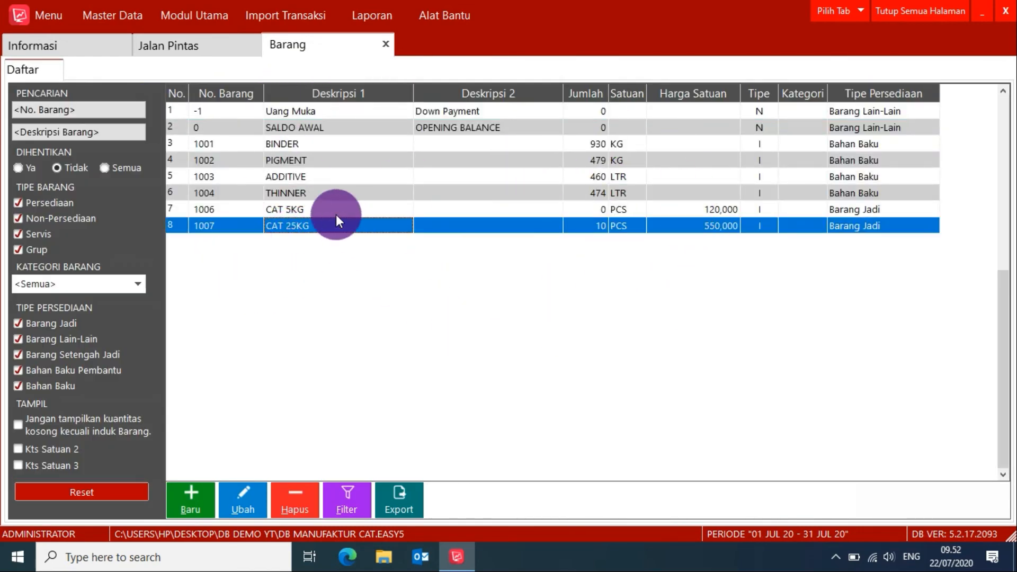
# Run the Nomor Serial/Produksi Tersedia report from the Barang reports as of 22/07/2020.
pyautogui.click(221, 53)
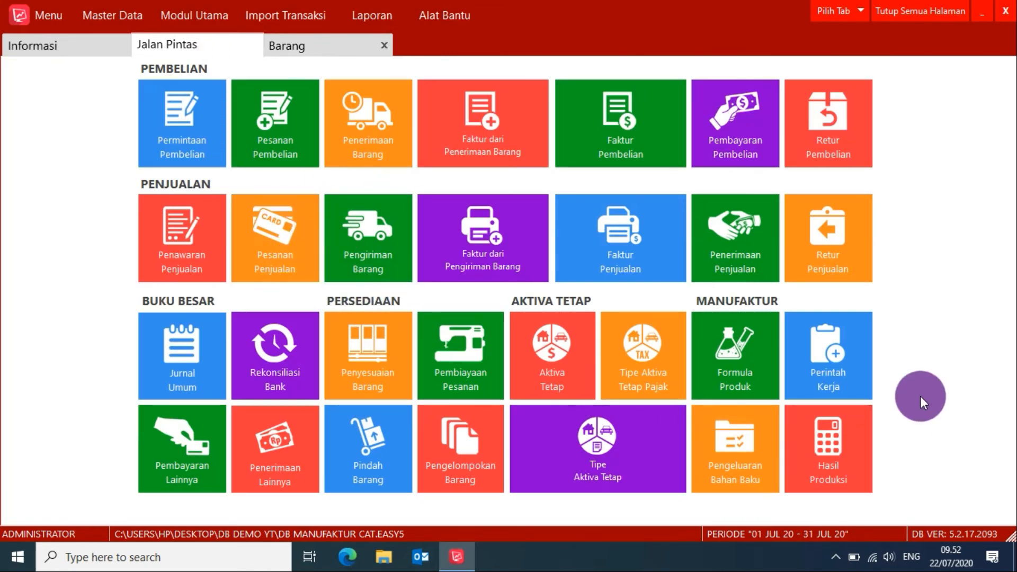
pyautogui.click(834, 380)
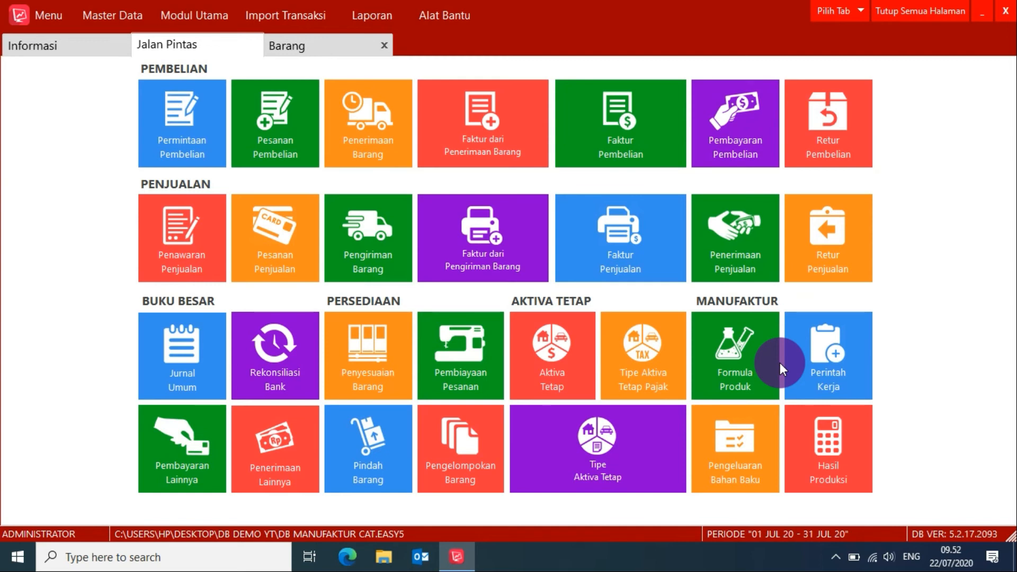
pyautogui.click(373, 11)
pyautogui.click(381, 39)
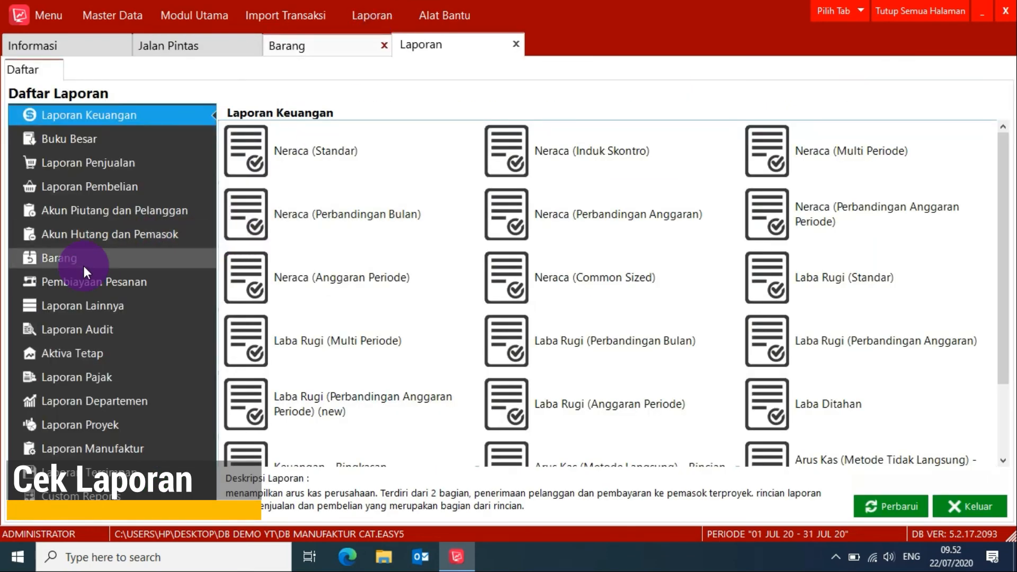
pyautogui.click(84, 265)
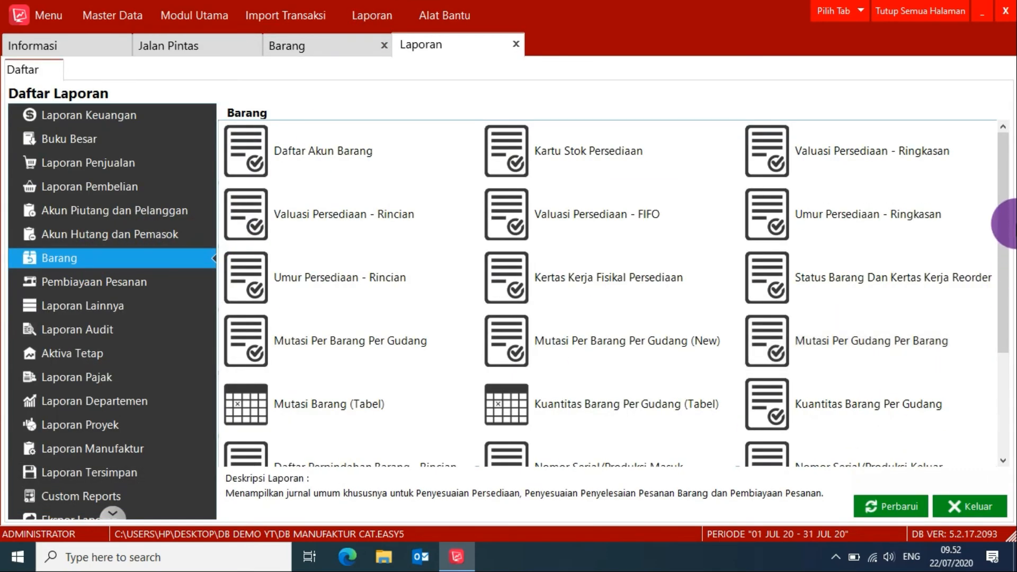
pyautogui.moveTo(1002, 226); pyautogui.dragTo(980, 335)
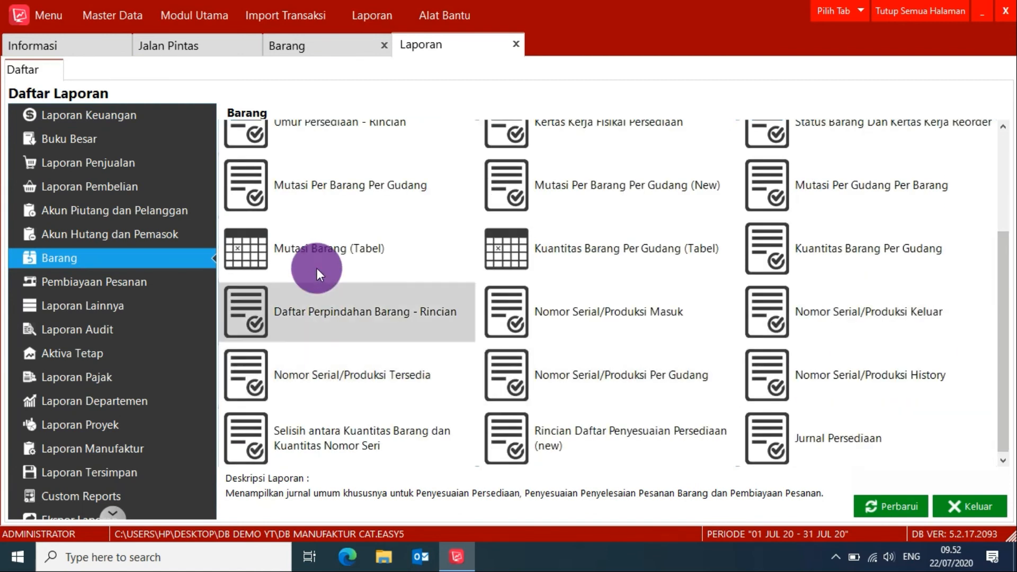
pyautogui.click(338, 379)
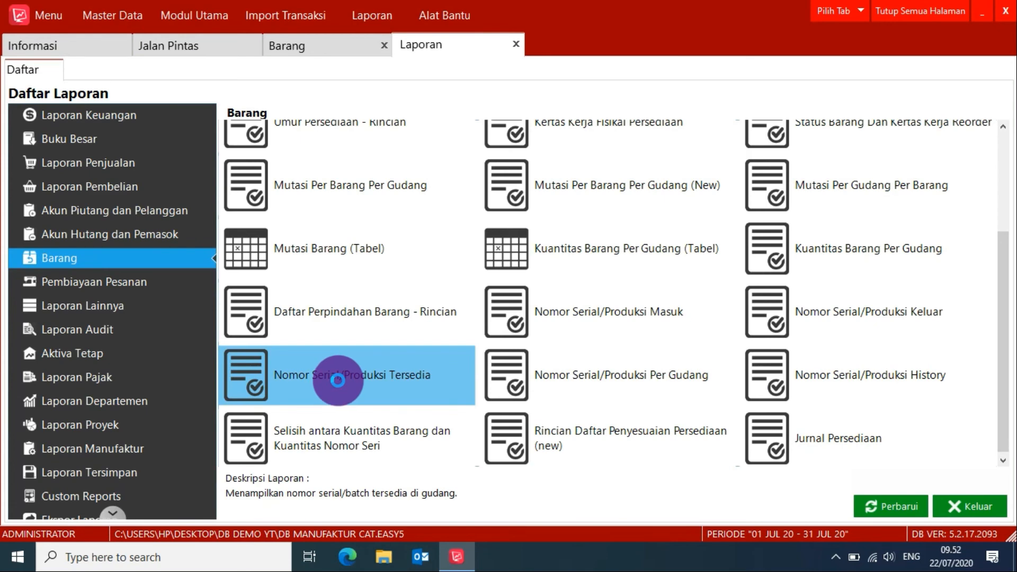
pyautogui.doubleClick(338, 380)
pyautogui.click(626, 474)
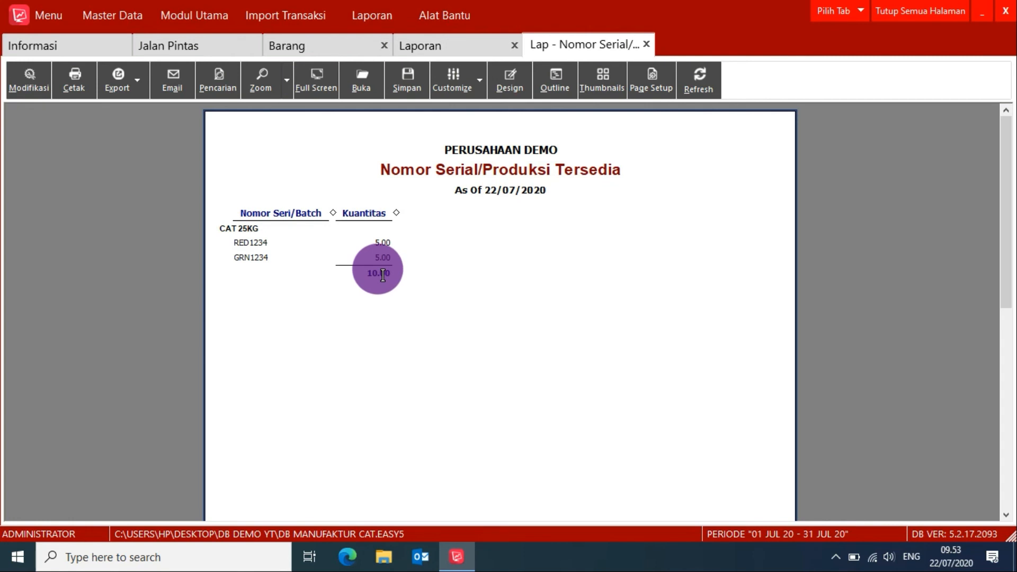
# Run the Nomor Serial/Produksi Masuk report from 22/07/2020 to 22/07/2020.
pyautogui.click(483, 47)
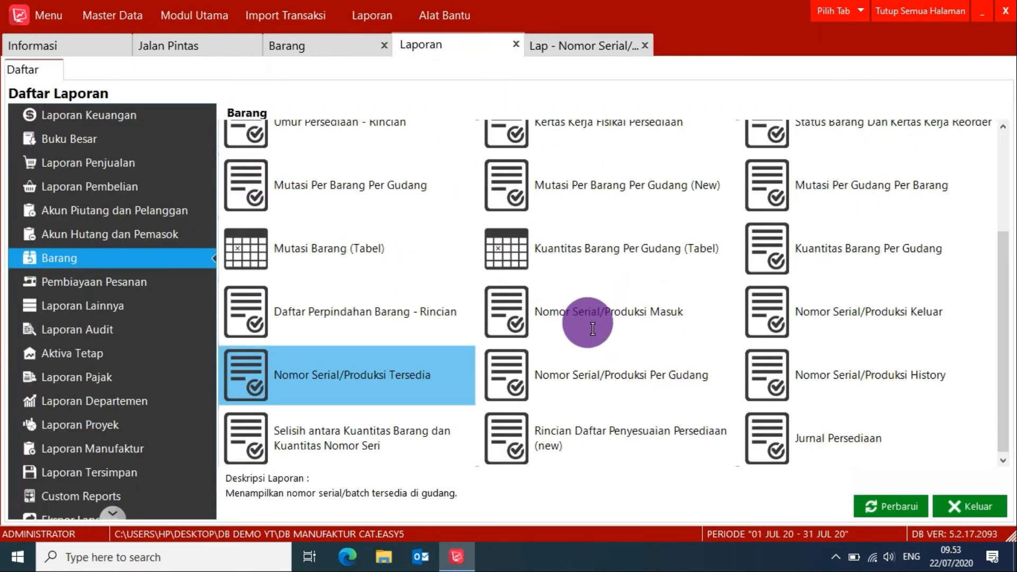
pyautogui.click(612, 313)
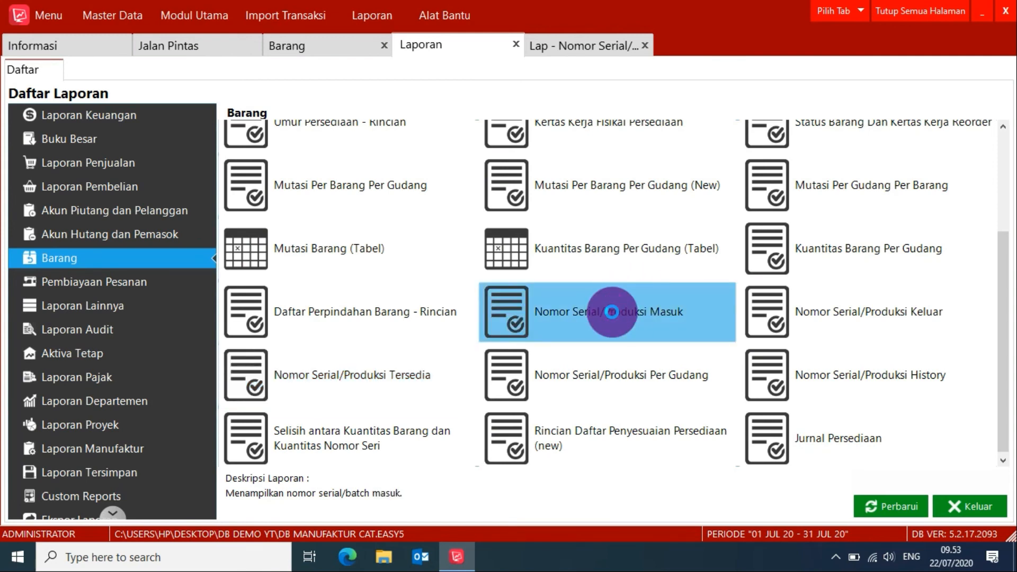
pyautogui.doubleClick(612, 313)
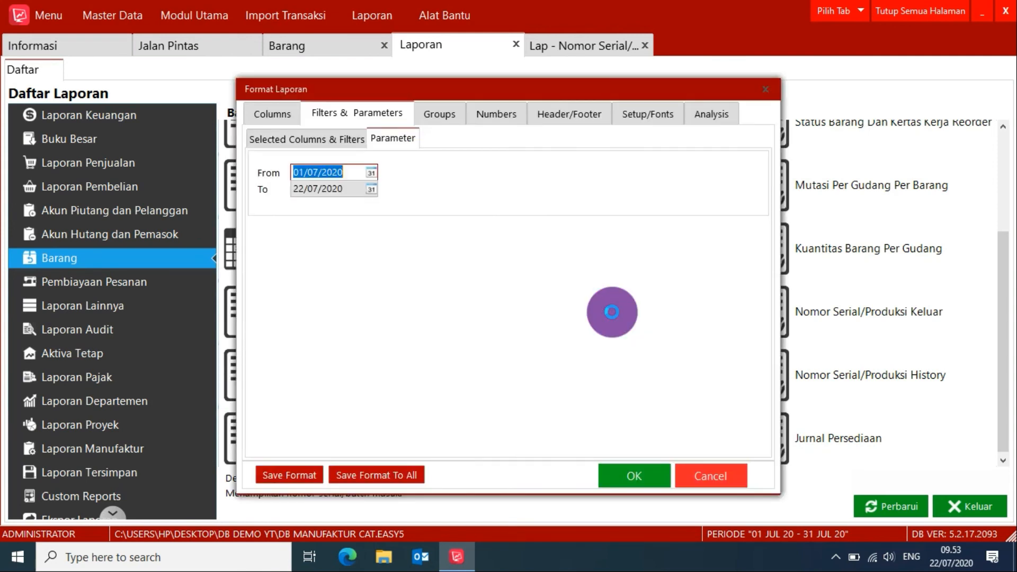
pyautogui.click(331, 170)
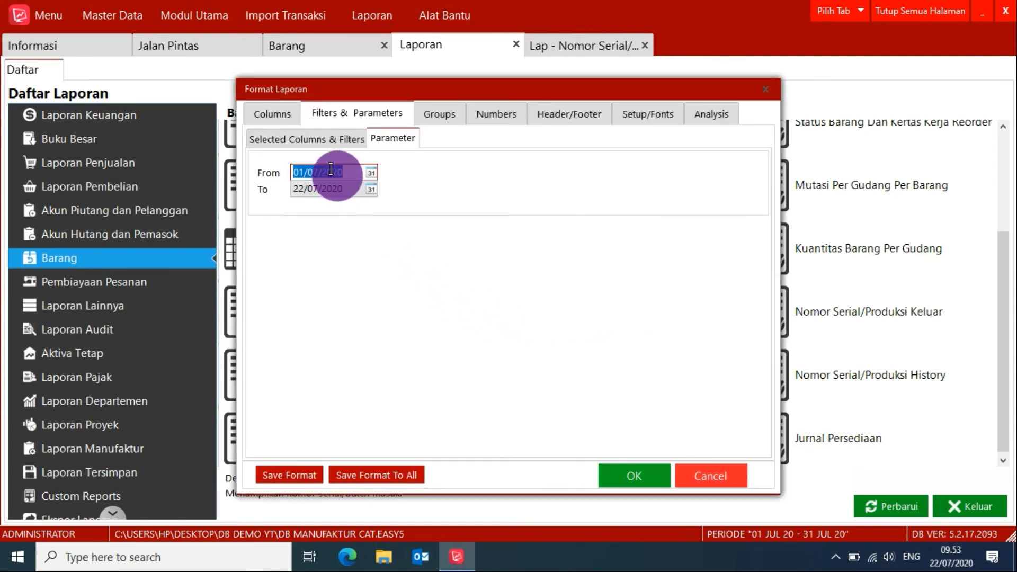
pyautogui.click(373, 172)
pyautogui.click(337, 255)
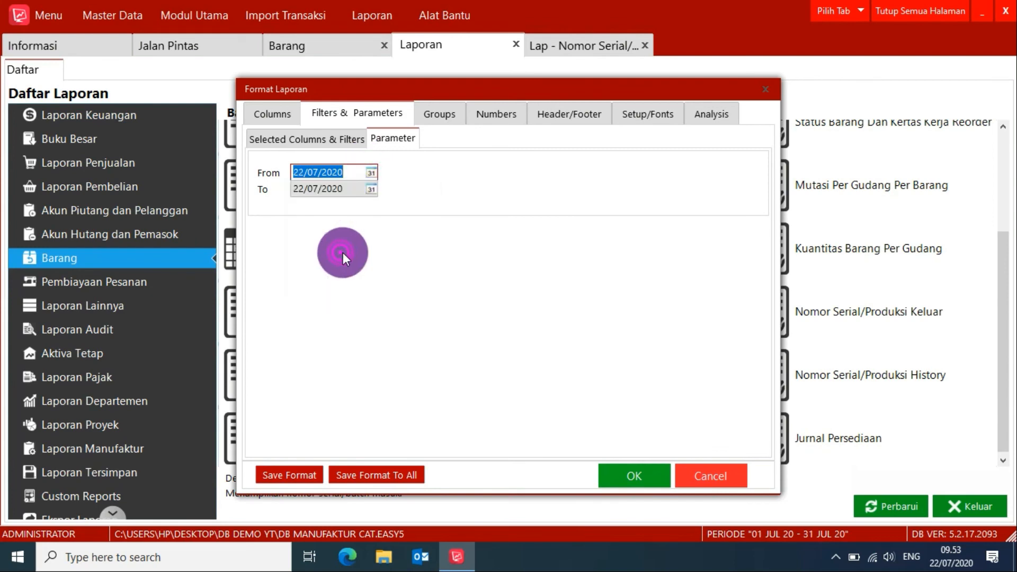
pyautogui.click(662, 475)
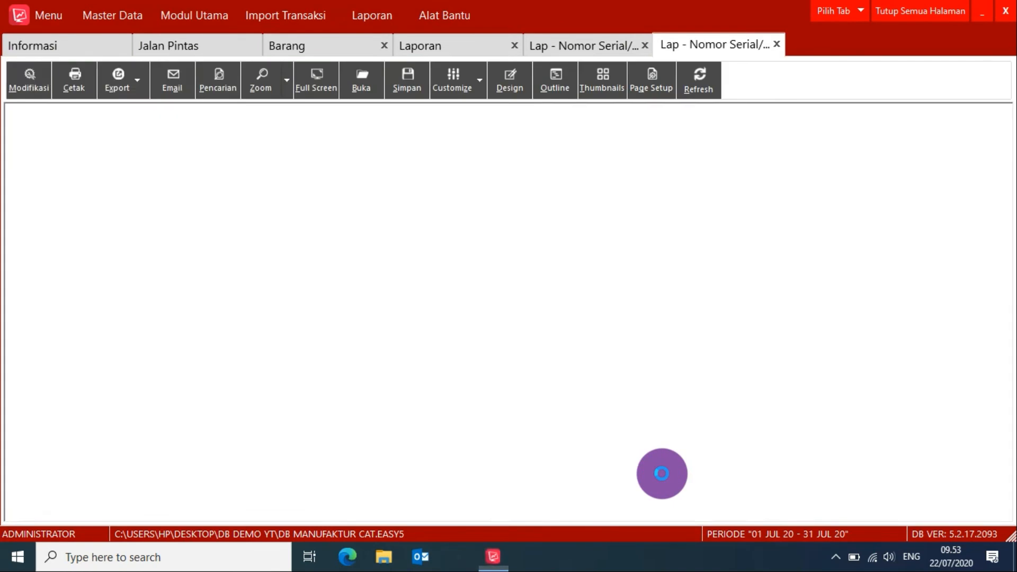